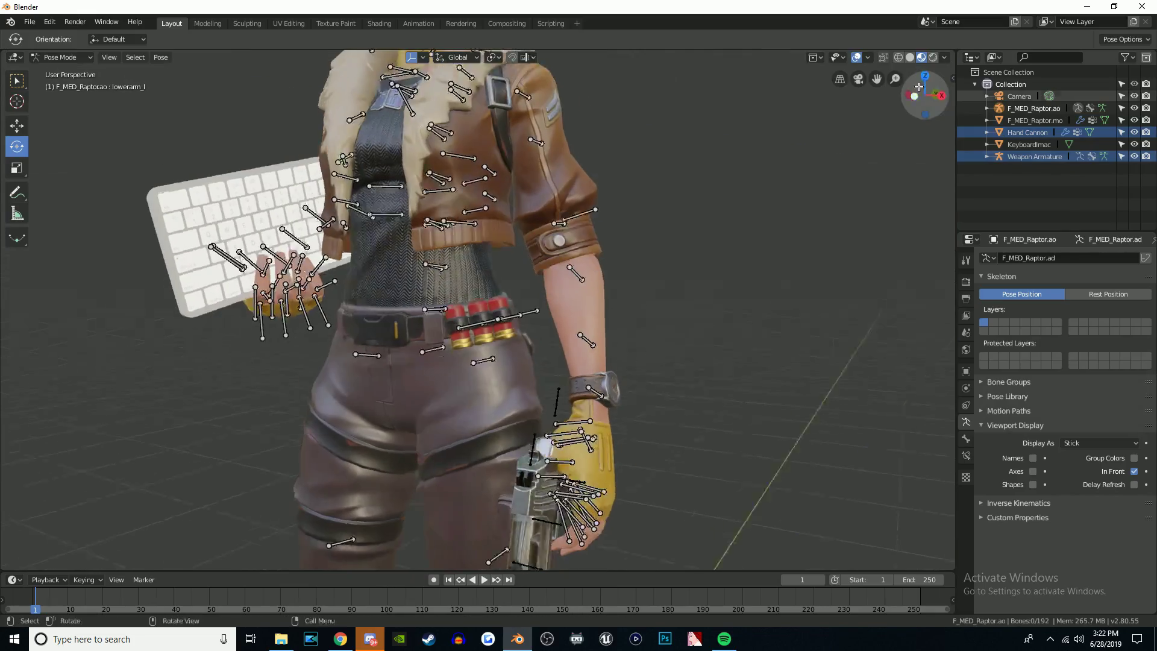
# - Reposition the hand cannon at the character's left hand in Object Mode
pyautogui.hotkey('ctrl', 'Tab')
pyautogui.press('g')
pyautogui.press('Escape')
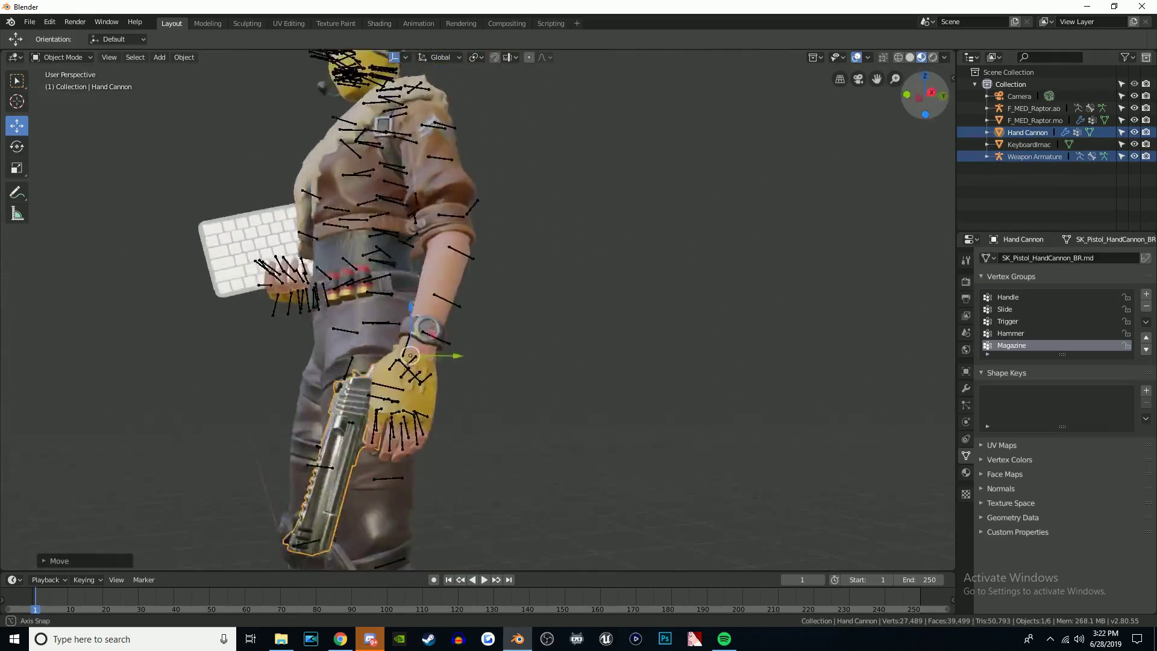
pyautogui.scroll(5, 458, 337)
# - In Pose Mode, rotate the left hand and finger bones around the hand cannon's grip
pyautogui.hotkey('ctrl', 'Tab')
pyautogui.click(313, 386)
pyautogui.press('r')
pyautogui.moveTo(290, 422); pyautogui.dragTo(678, 367, button='middle')
pyautogui.moveTo(744, 400); pyautogui.dragTo(737, 388)
pyautogui.moveTo(736, 389); pyautogui.dragTo(578, 338, button='middle')
pyautogui.moveTo(490, 272); pyautogui.dragTo(489, 314)
# - Move and rotate more of the hand's bones, and check the pose from the camera with the character's armature hidden
pyautogui.click(17, 126)
pyautogui.keyDown('shift'); pyautogui.click(523, 313); pyautogui.keyUp('shift')
pyautogui.keyDown('shift'); pyautogui.click(561, 309); pyautogui.keyUp('shift')
pyautogui.click(17, 147)
pyautogui.moveTo(558, 296); pyautogui.dragTo(555, 296)
pyautogui.click(470, 362)
pyautogui.press('KP_0')
pyautogui.click(1134, 108)
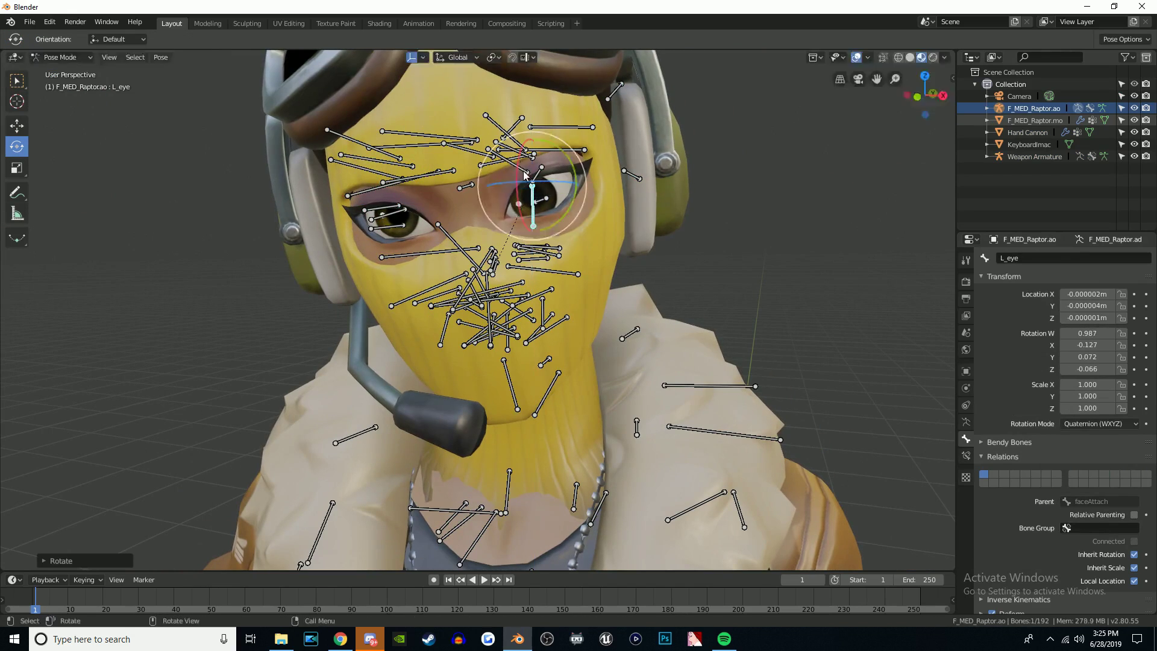
# - Rotate the right and left eye bones to aim the character's gaze
pyautogui.moveTo(399, 170); pyautogui.dragTo(382, 199)
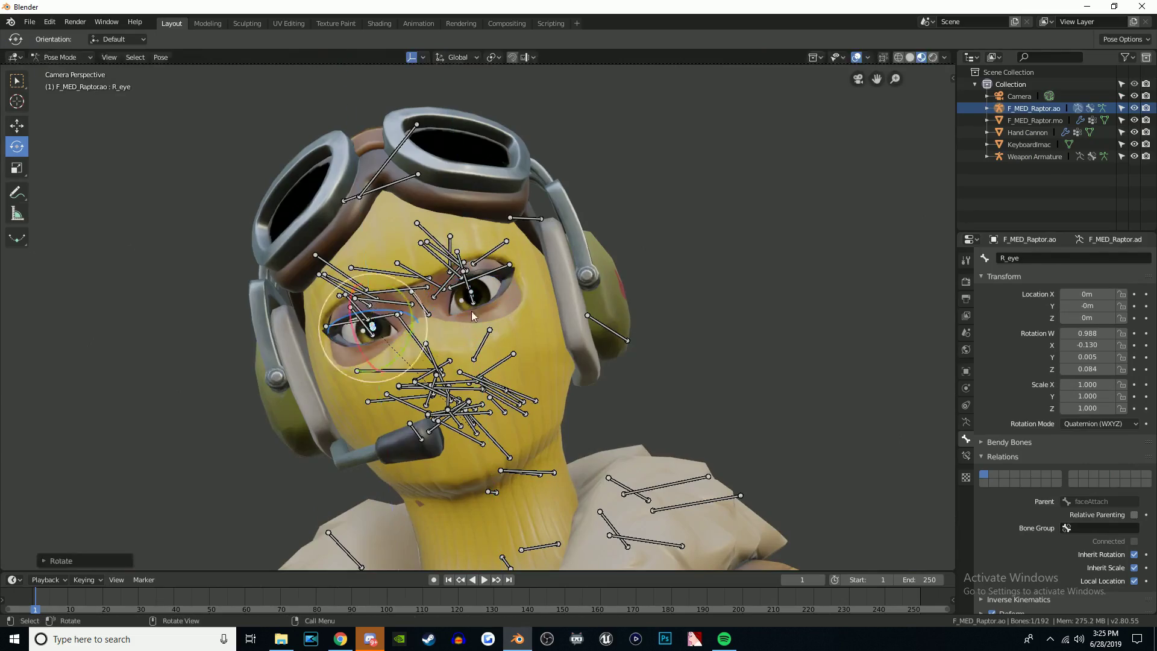
pyautogui.moveTo(465, 265); pyautogui.dragTo(463, 258)
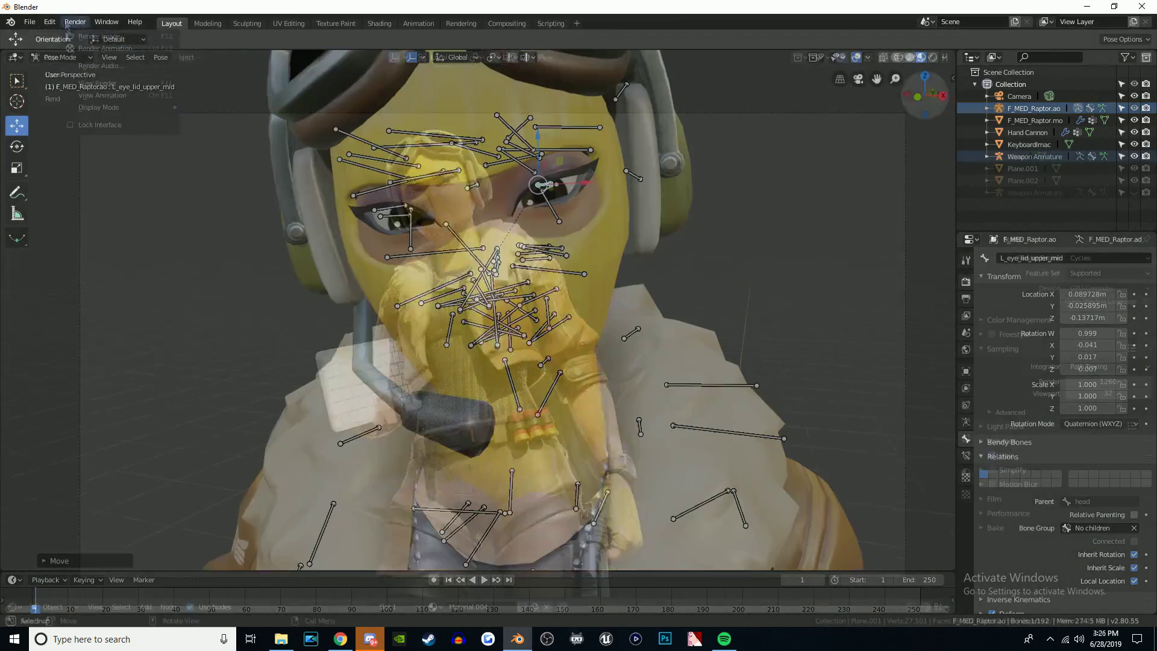
pyautogui.press('r')
pyautogui.press('r')
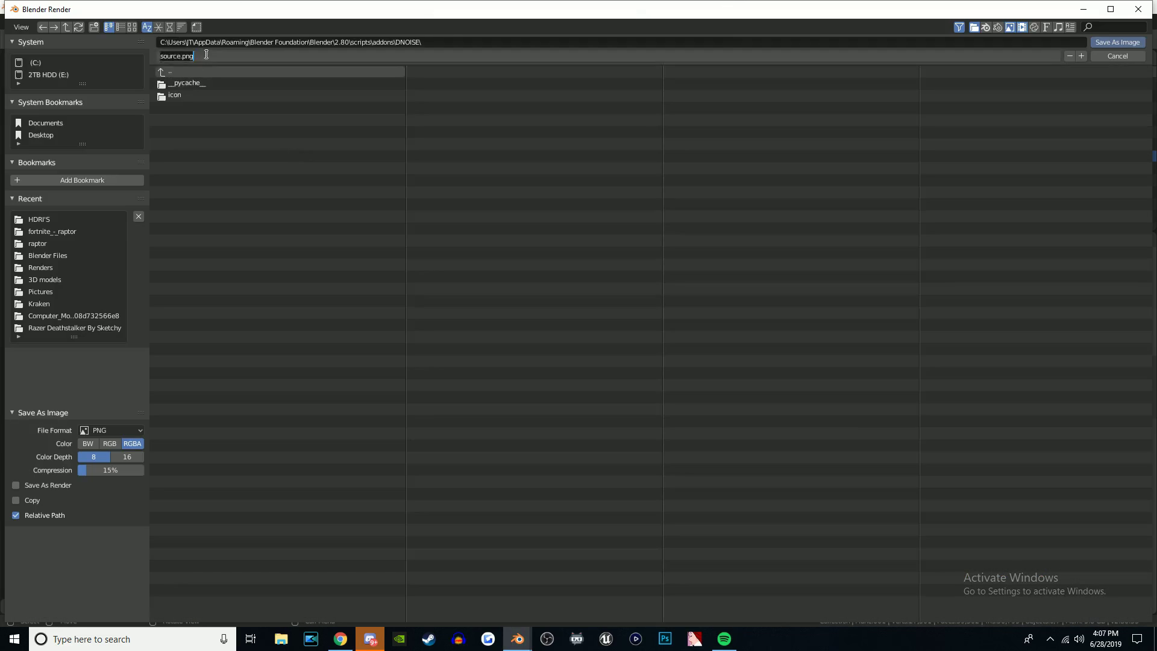
# - Choose the Renders folder as the save location for the rendered image
pyautogui.click(57, 266)
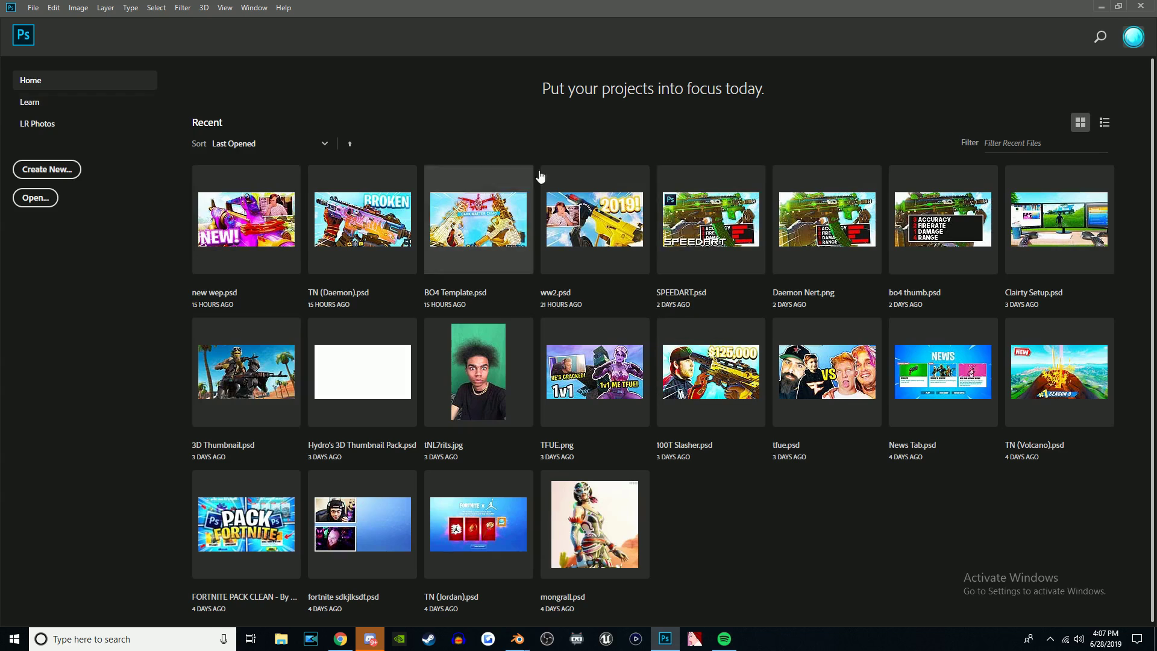
# - Switch to Photoshop and place the character render as an embedded image in 3D Thumbnail.psd
pyautogui.click(537, 181)
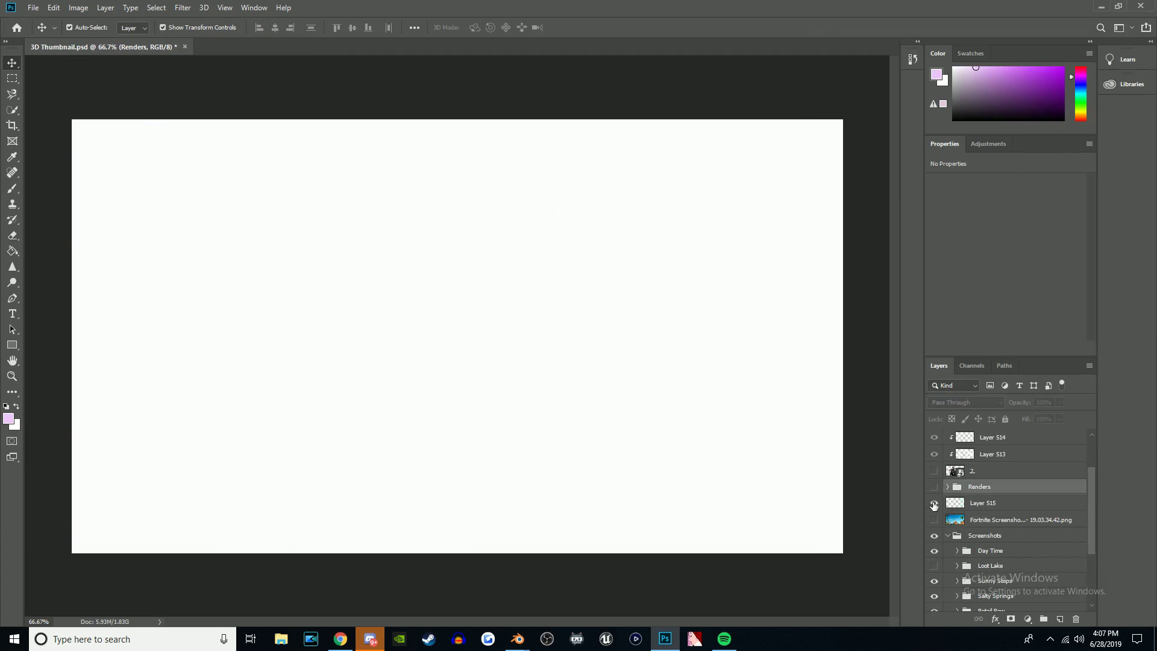
pyautogui.click(34, 7)
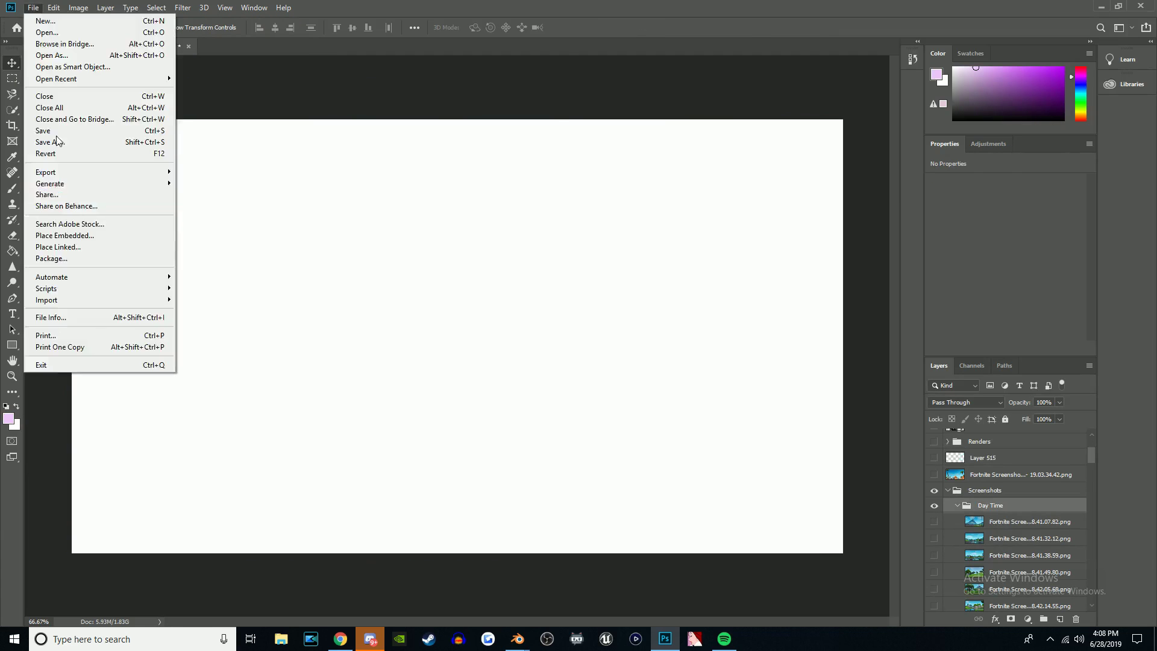
pyautogui.click(52, 232)
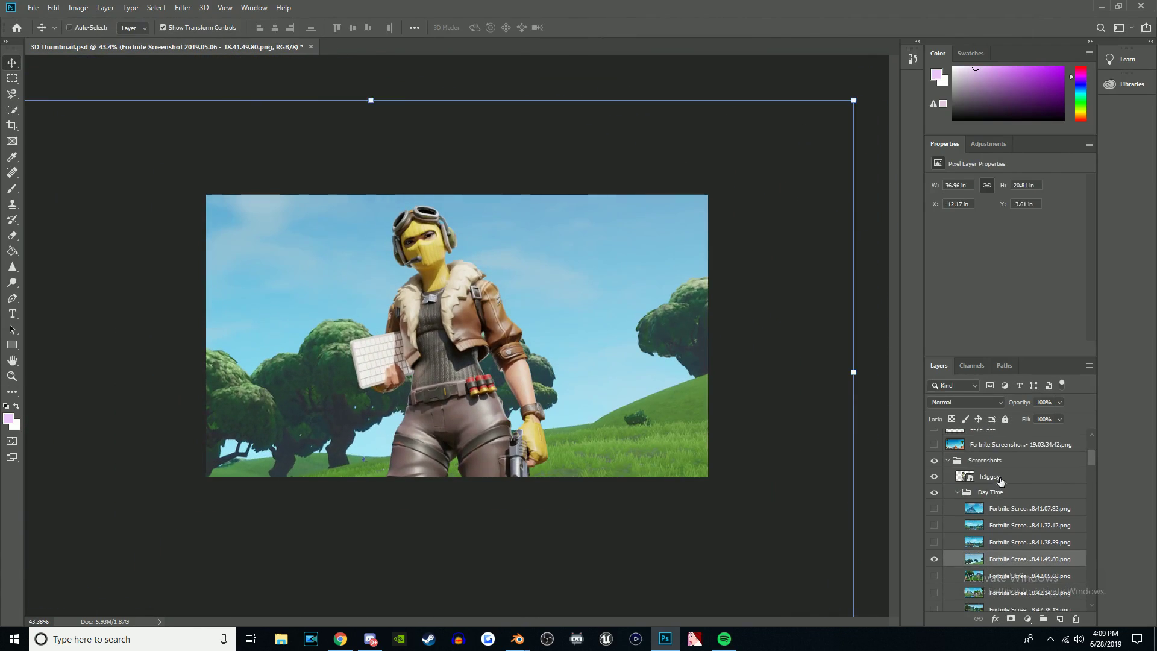
# - Compose the h1ggsy render over the daytime Fortnite screenshot and apply a blur filter to the screenshot layer
pyautogui.moveTo(1005, 450); pyautogui.dragTo(476, 259)
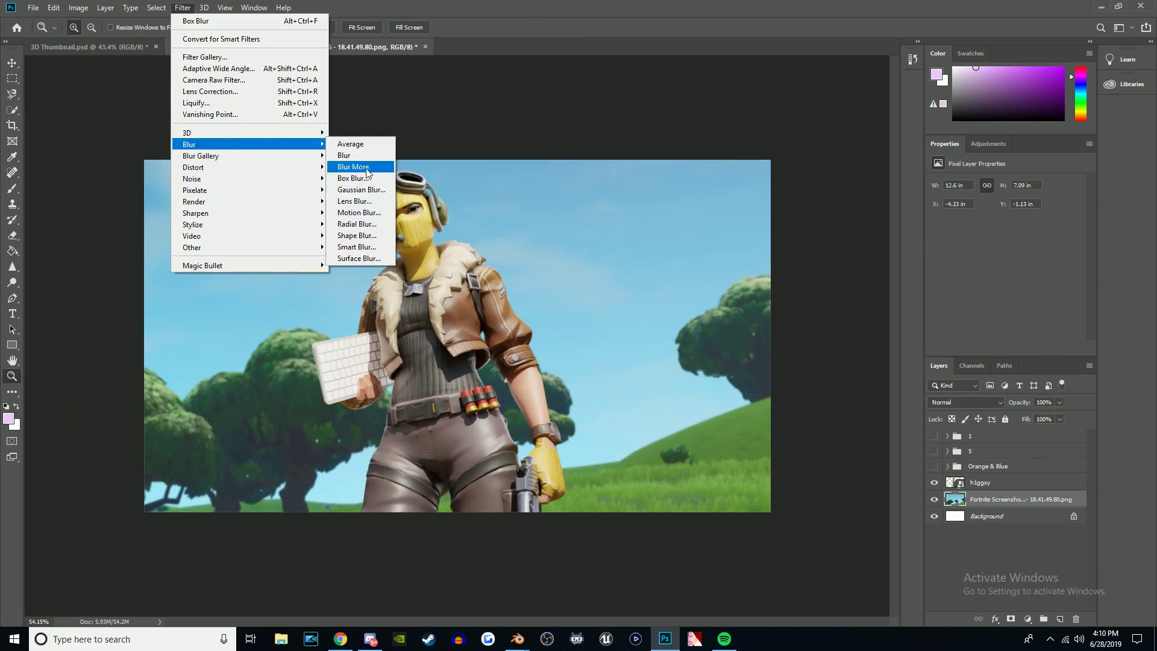
pyautogui.click(357, 225)
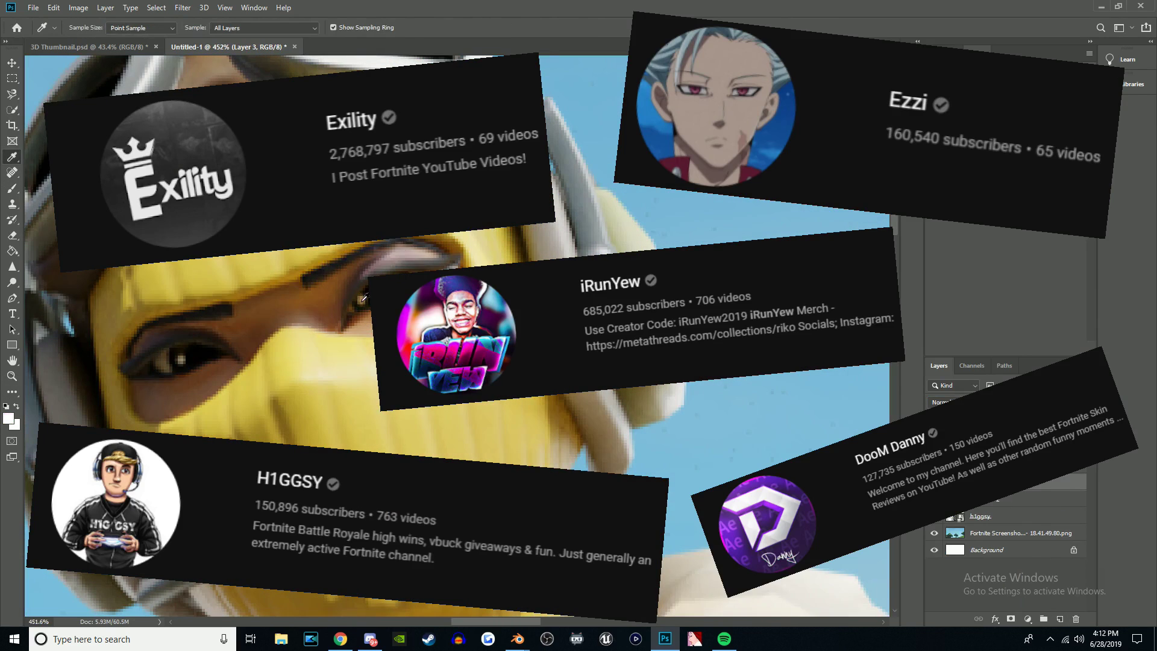
# - Set up the Brush tool and work close in on the character's face to paint details on Layer 3
pyautogui.click(87, 27)
pyautogui.press('Return')
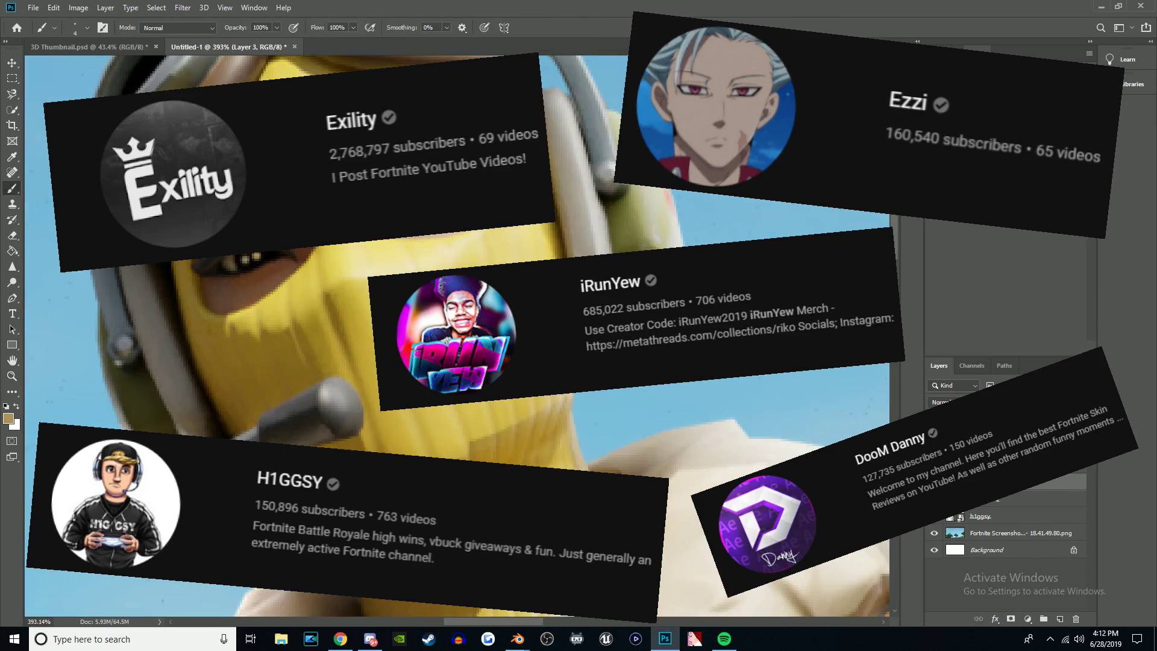
pyautogui.press('z')
pyautogui.moveTo(416, 201); pyautogui.dragTo(512, 205)
pyautogui.press('b')
pyautogui.press('z')
pyautogui.moveTo(507, 250); pyautogui.dragTo(386, 259)
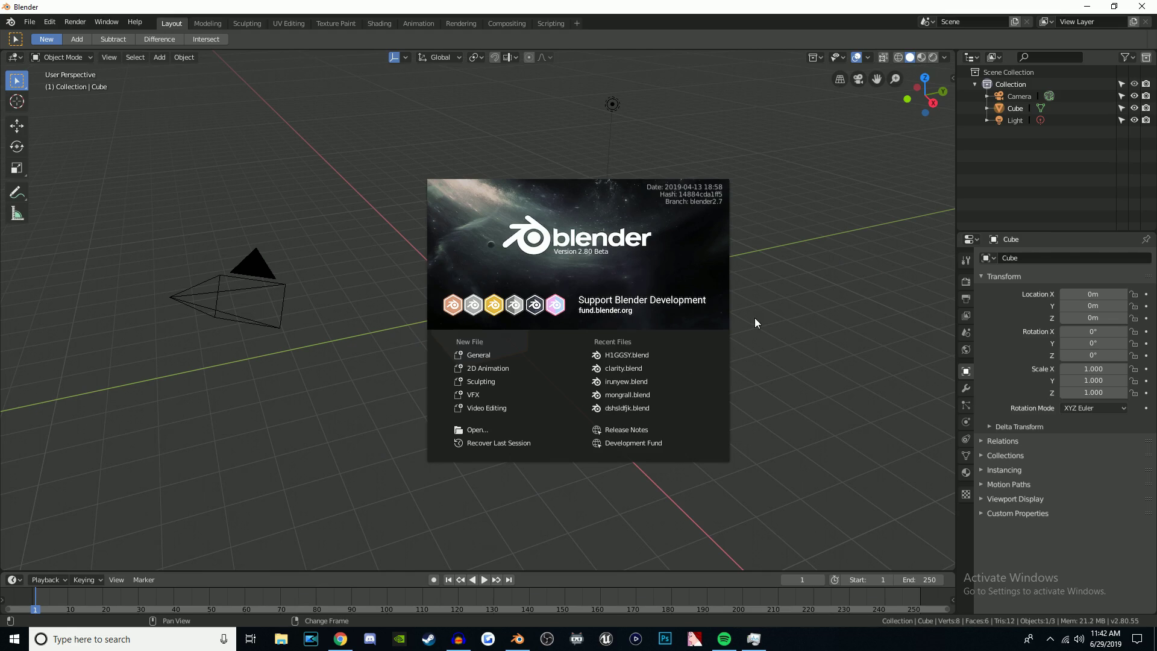
# - Dismiss Blender's splash screen and look through the .blend models available in the Blender Files folder
pyautogui.click(814, 316)
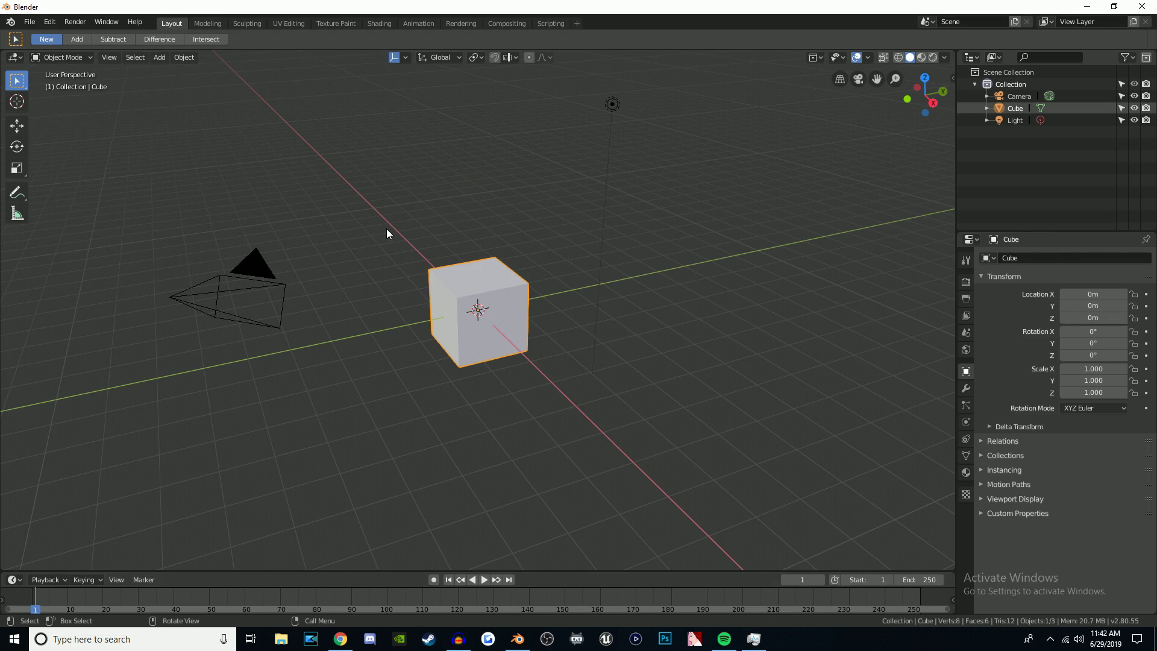
pyautogui.click(27, 22)
pyautogui.click(37, 49)
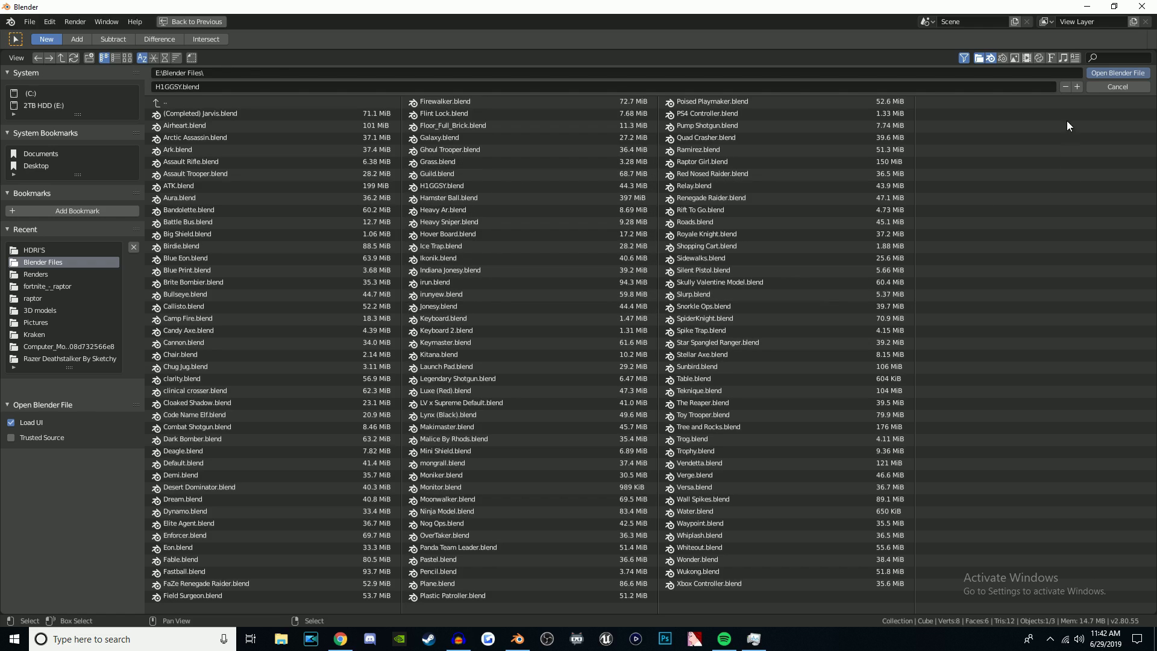
pyautogui.click(1107, 90)
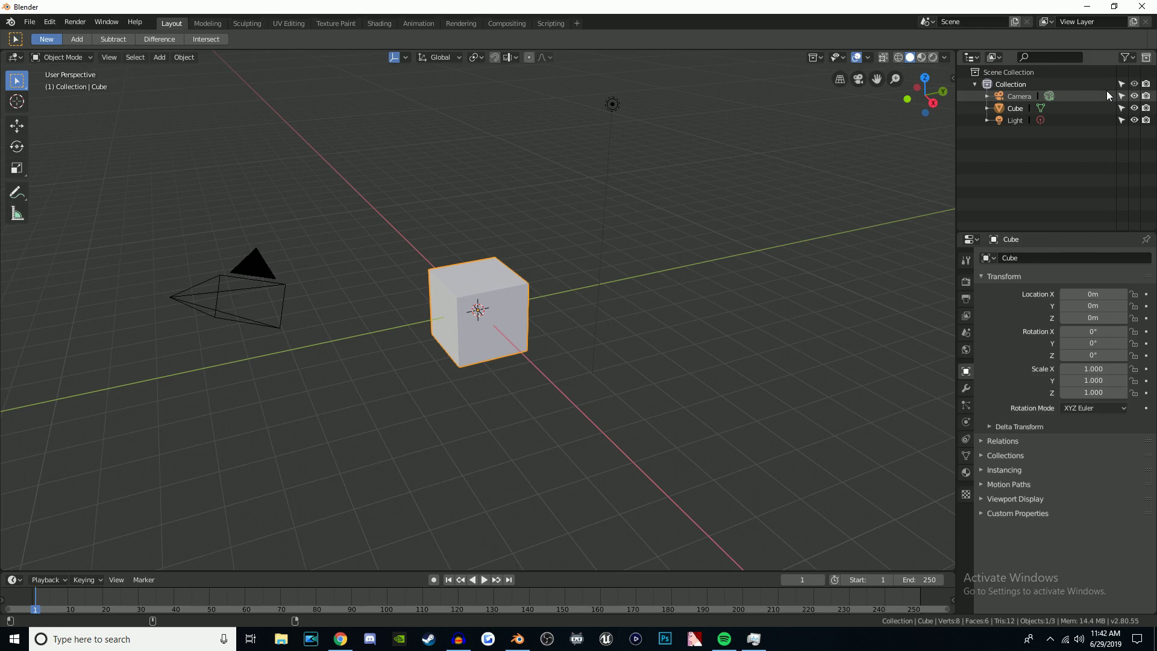
# - Delete the default camera, cube and light from the scene
pyautogui.moveTo(63, 107); pyautogui.dragTo(784, 432)
pyautogui.press('Delete')
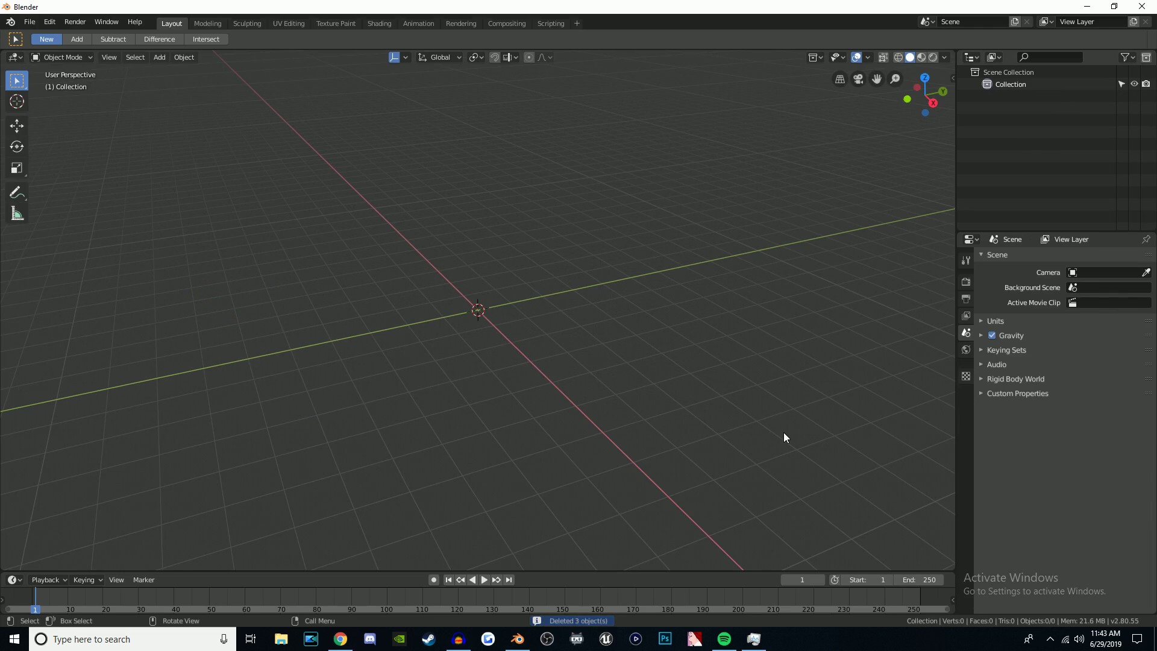
# - Append the Armature and Bullseye objects from Bullseye.blend and show the model with its textures in the viewport
pyautogui.click(30, 21)
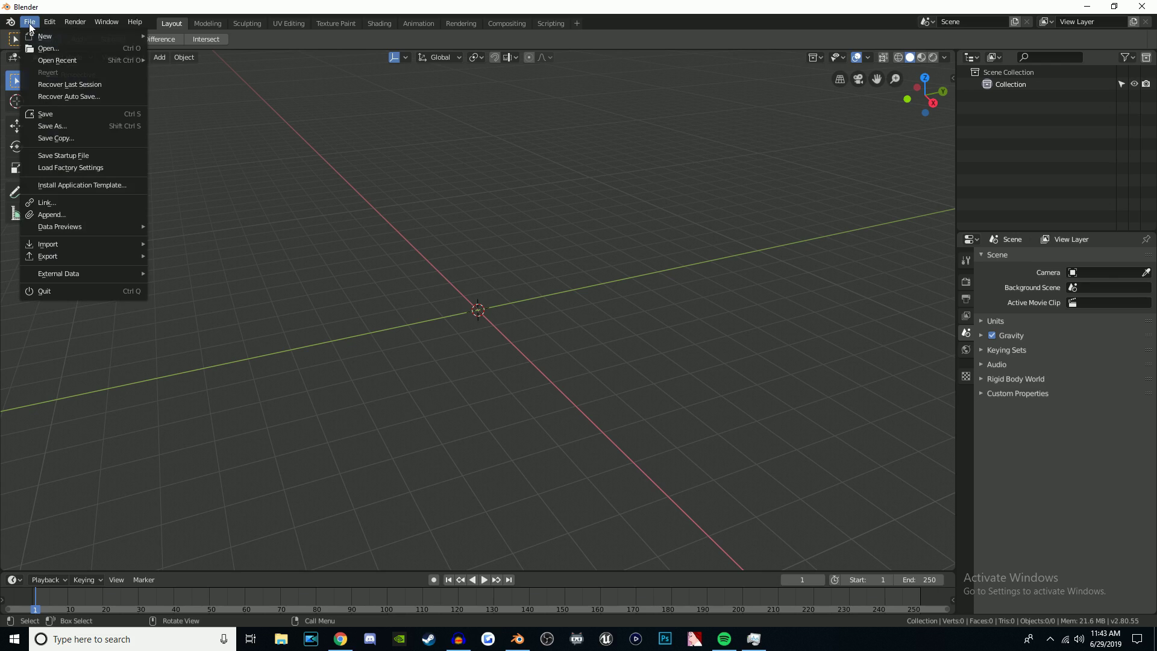
pyautogui.click(93, 215)
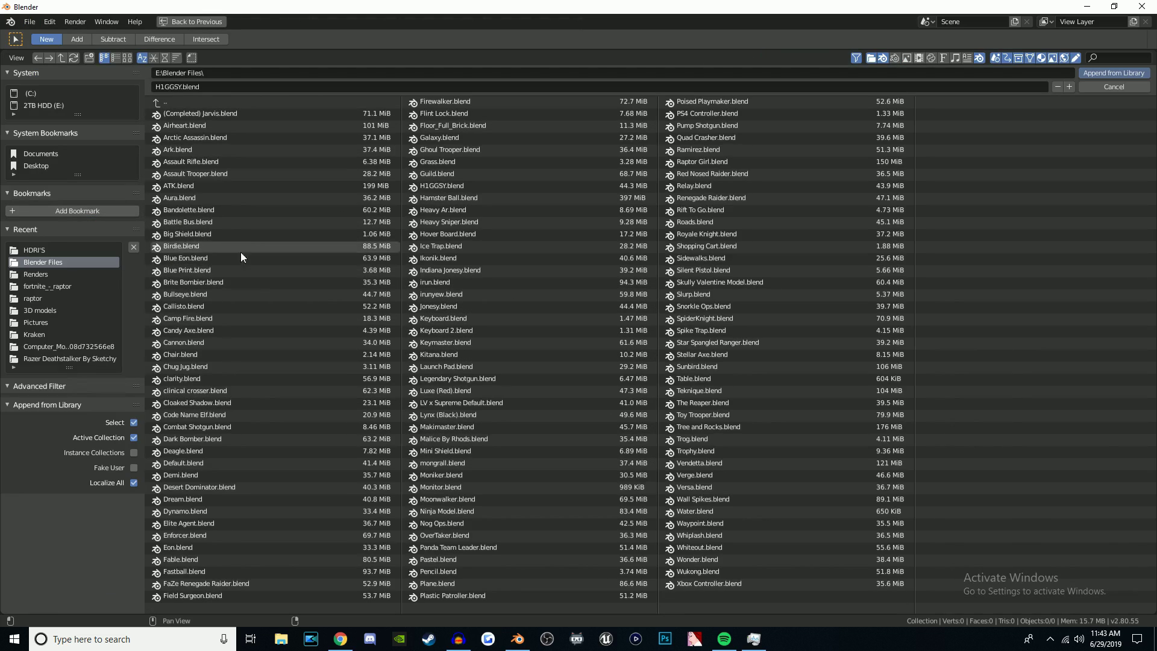
pyautogui.doubleClick(206, 294)
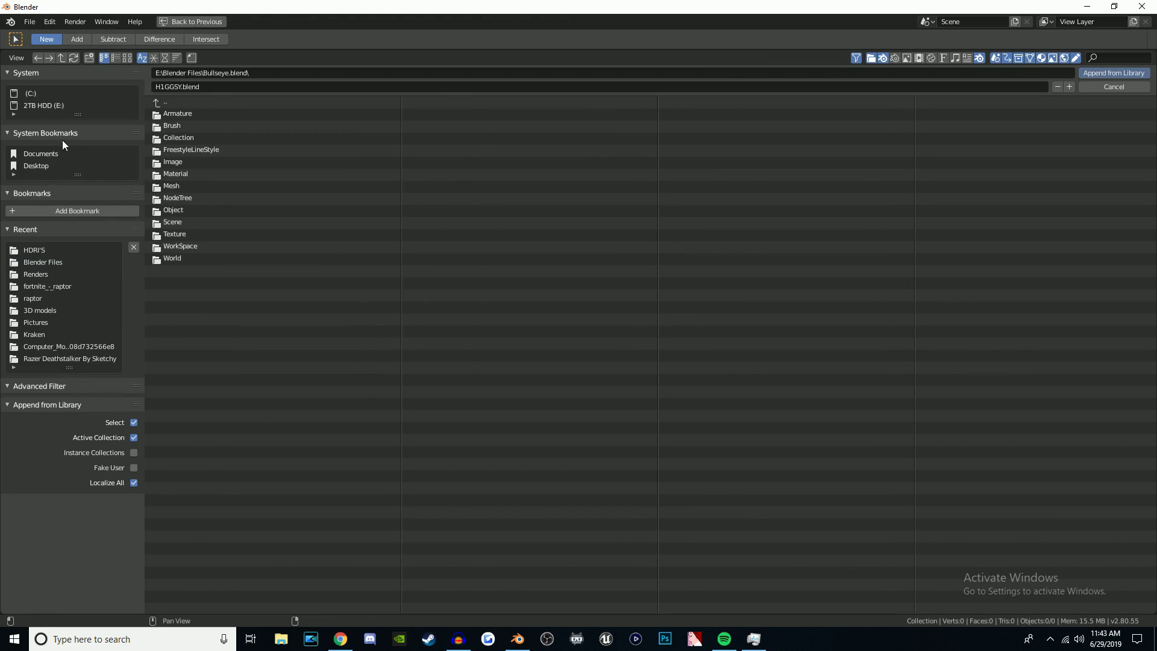
pyautogui.doubleClick(189, 210)
pyautogui.moveTo(201, 124); pyautogui.dragTo(204, 111)
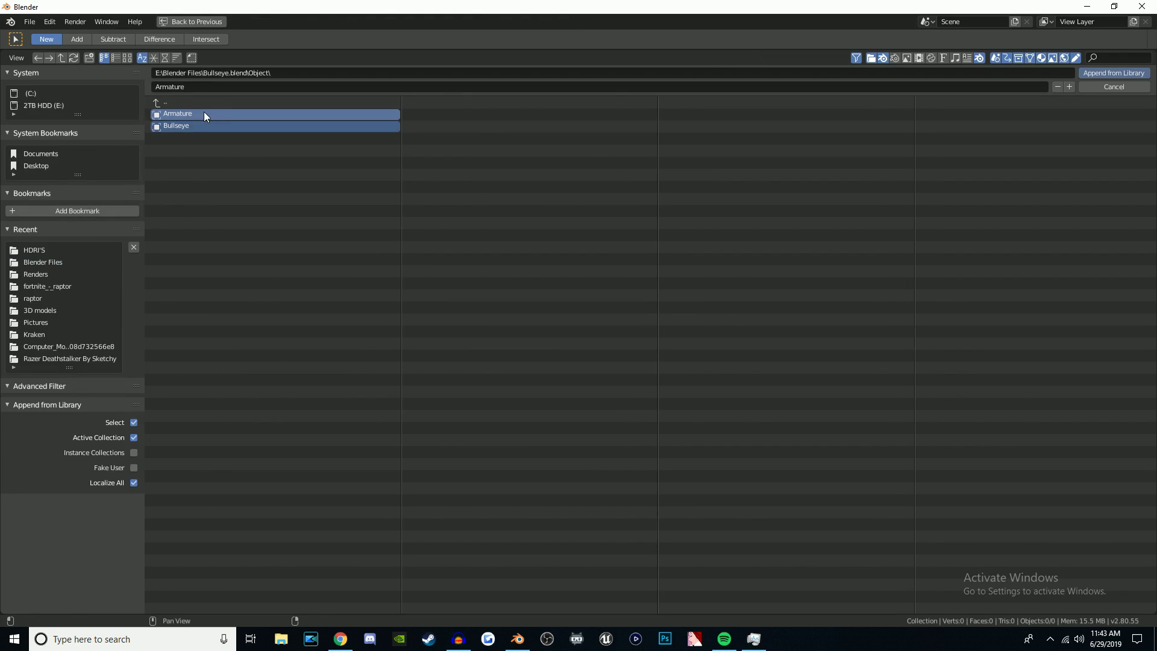
pyautogui.click(1125, 75)
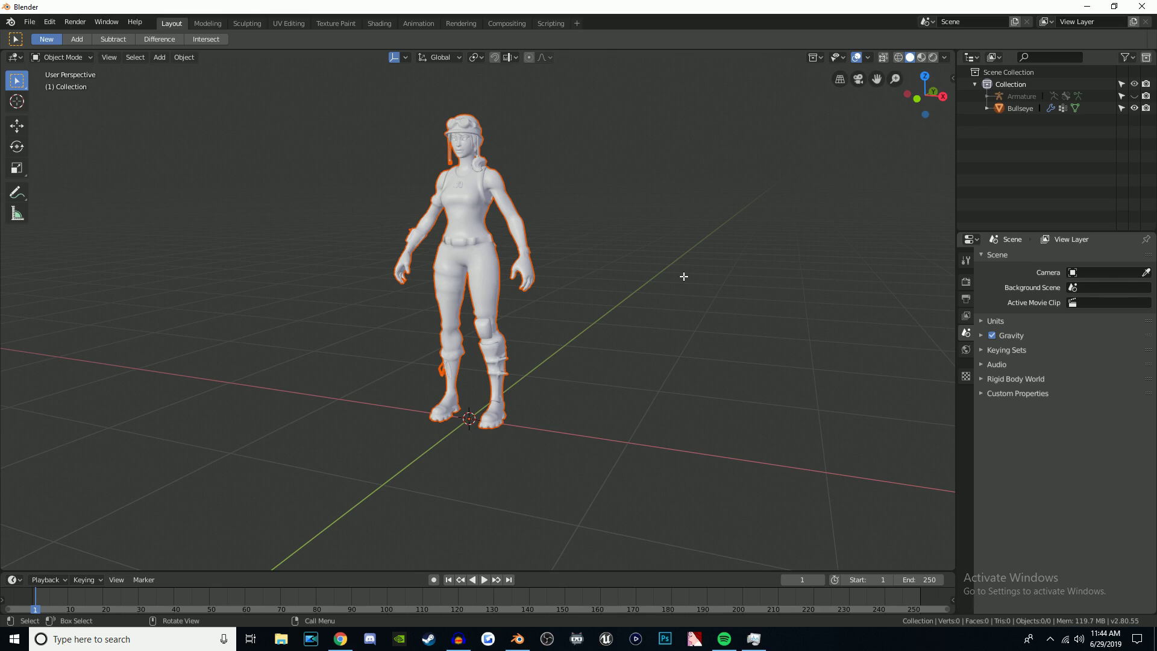
pyautogui.click(921, 57)
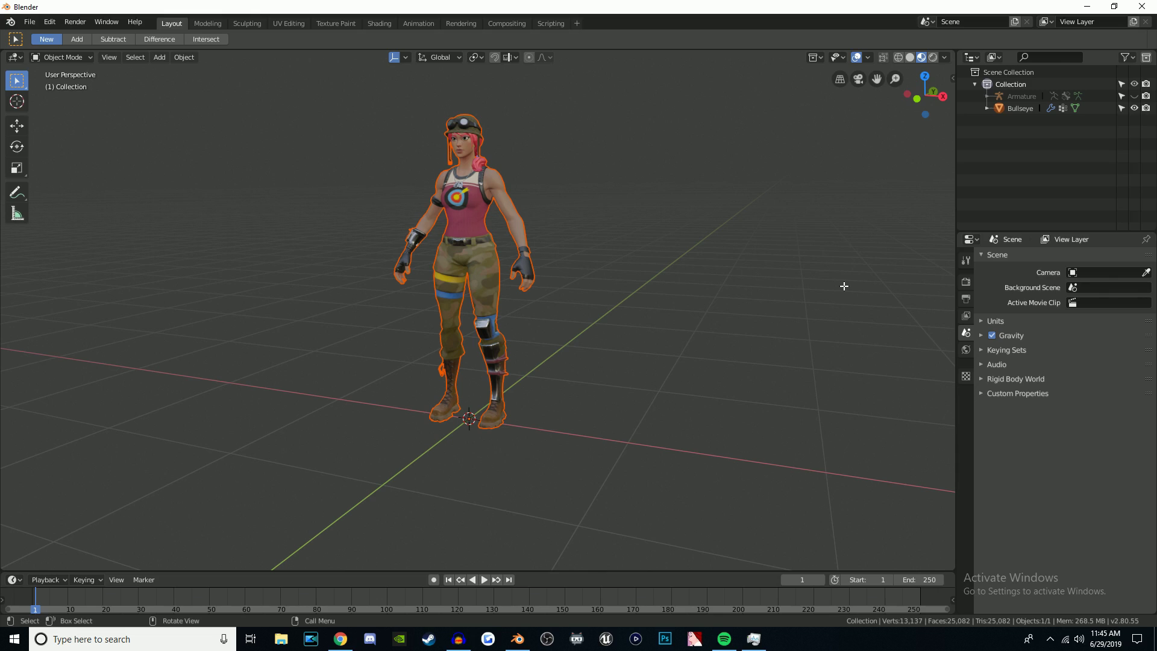
# - Set the render engine to Cycles and the render device to GPU Compute
pyautogui.click(967, 285)
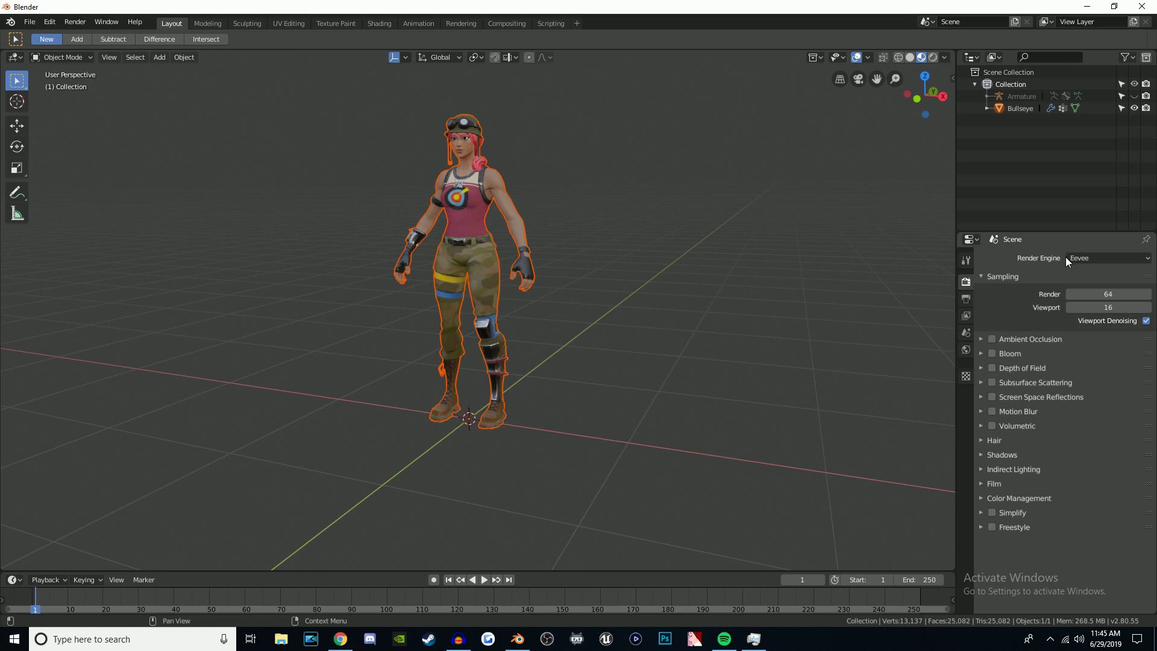
pyautogui.click(1081, 258)
pyautogui.click(1075, 299)
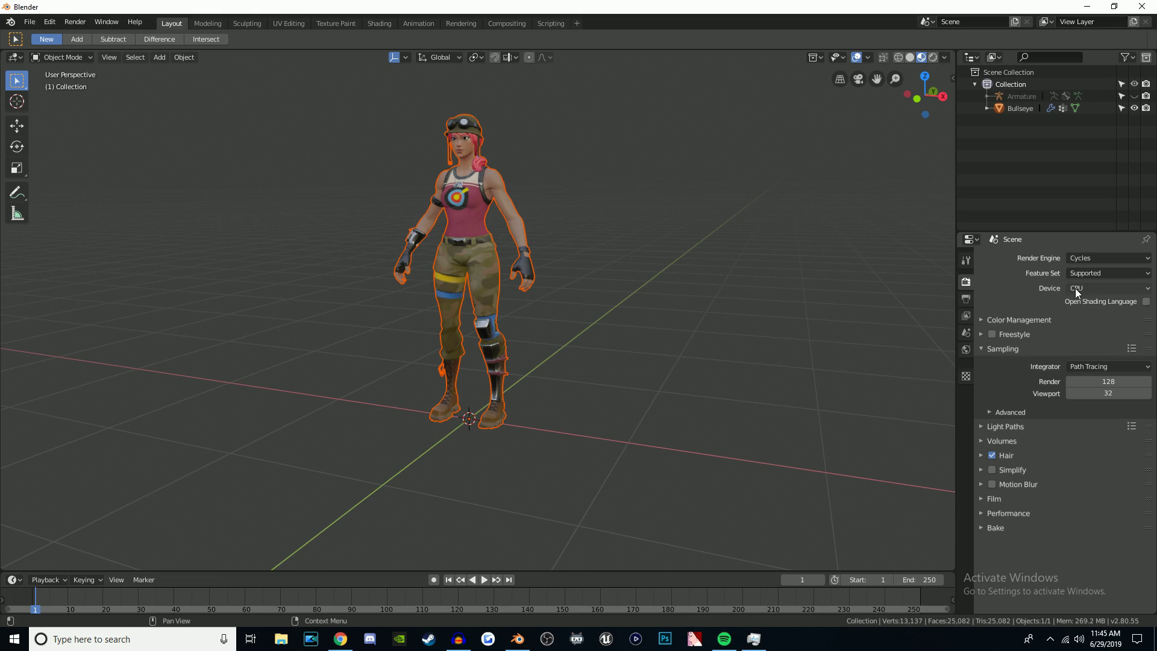
pyautogui.click(1087, 288)
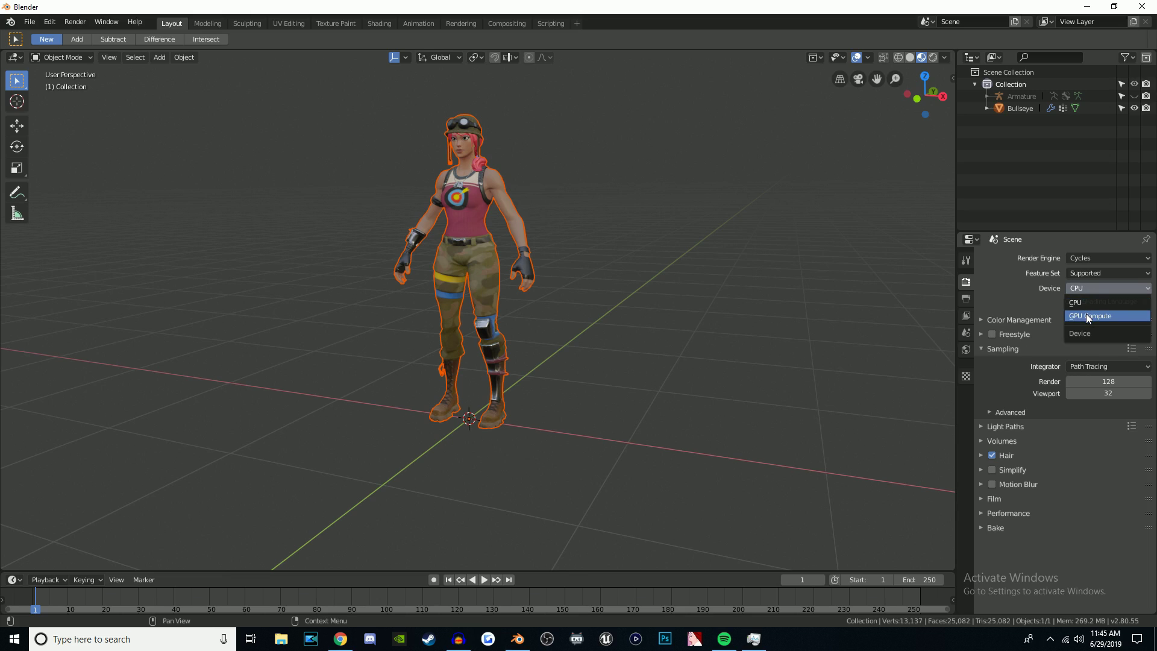
pyautogui.click(1088, 316)
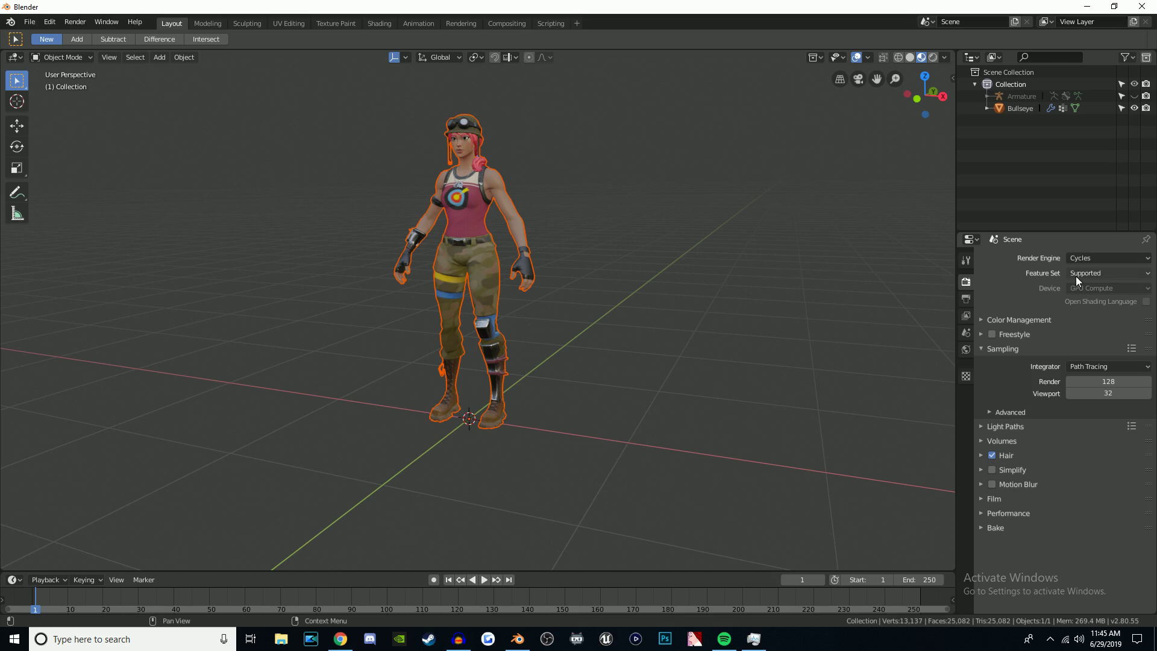
# - Enable Transparency in the Film render settings
pyautogui.click(981, 500)
pyautogui.scroll(-2, 1004, 537)
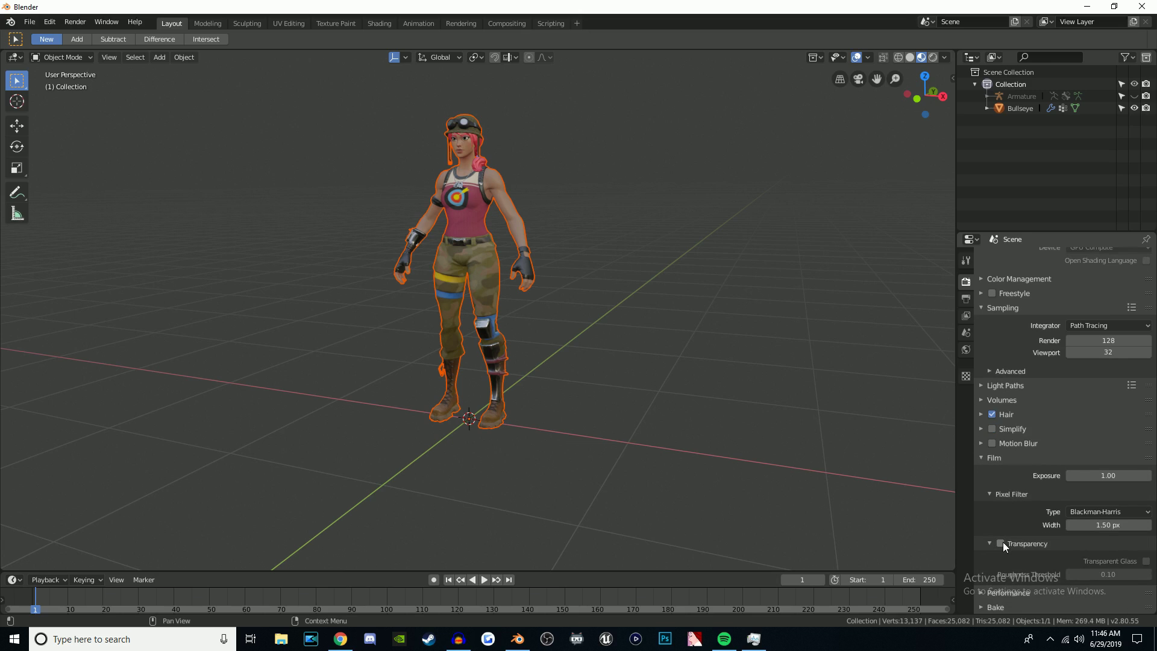
pyautogui.click(1000, 544)
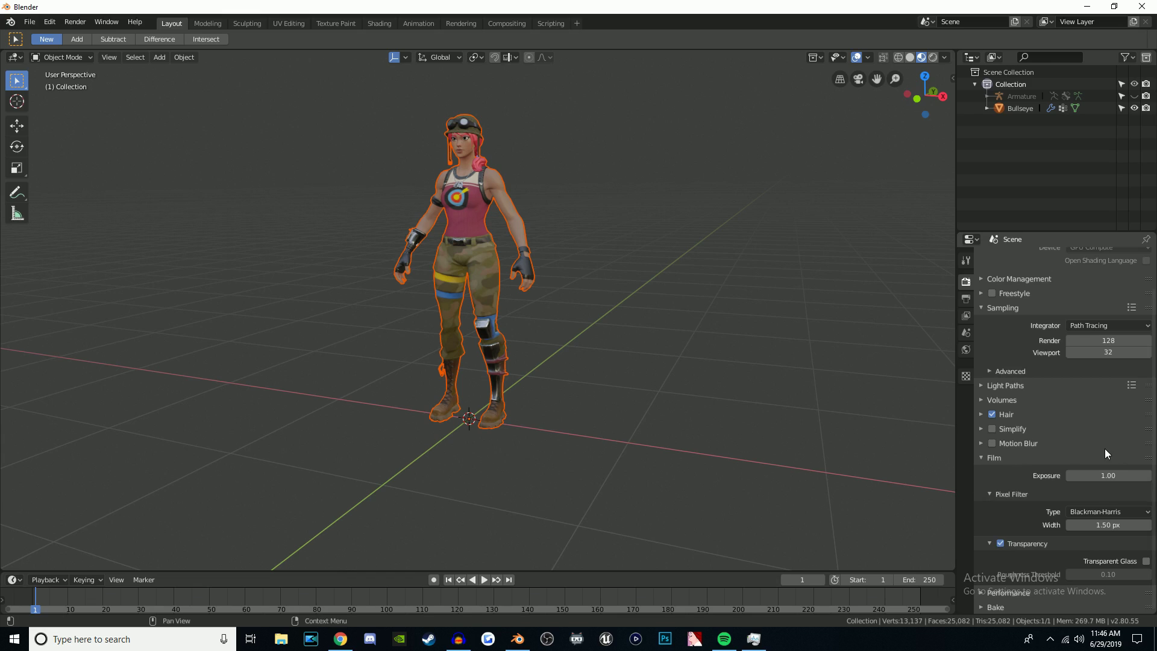
pyautogui.click(982, 458)
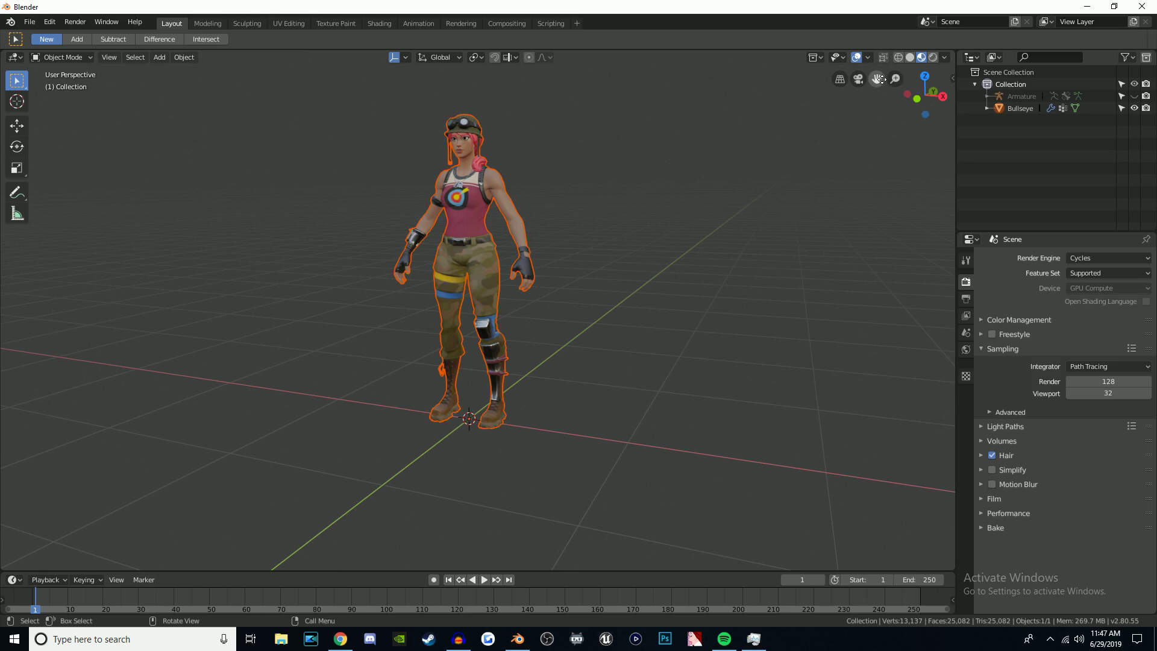
# - Examine the Bullseye character up close, from a distance and from different angles
pyautogui.moveTo(877, 79); pyautogui.dragTo(862, 172)
pyautogui.scroll(5, 426, 333)
pyautogui.scroll(-5, 429, 333)
pyautogui.scroll(5, 433, 326)
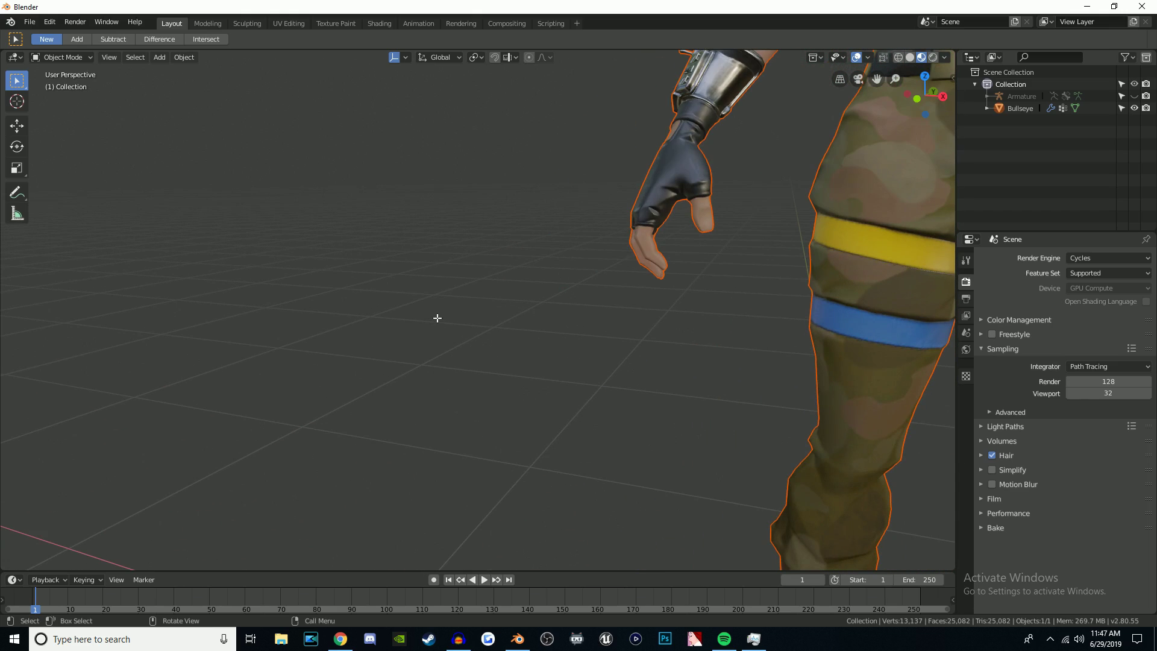
pyautogui.scroll(-5, 749, 237)
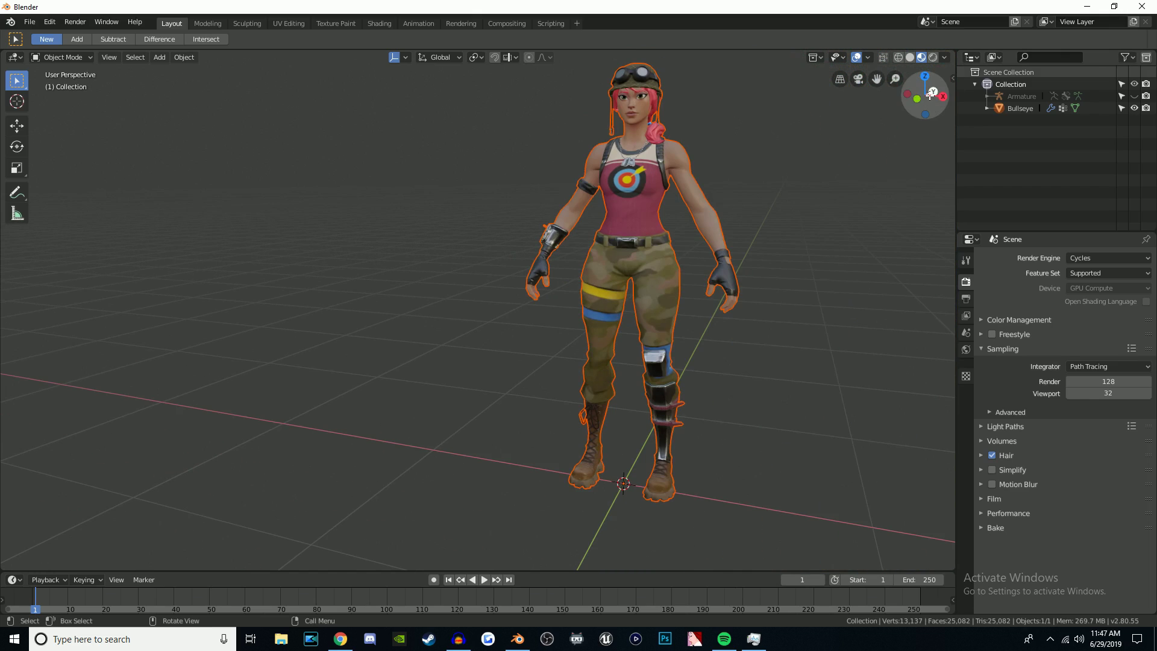
pyautogui.moveTo(931, 93)
pyautogui.mouseDown()
pyautogui.moveTo(922, 97)
pyautogui.moveTo(995, 90)
pyautogui.moveTo(1000, 55)
pyautogui.moveTo(976, 102)
pyautogui.moveTo(952, 84)
pyautogui.moveTo(928, 97)
pyautogui.mouseUp()
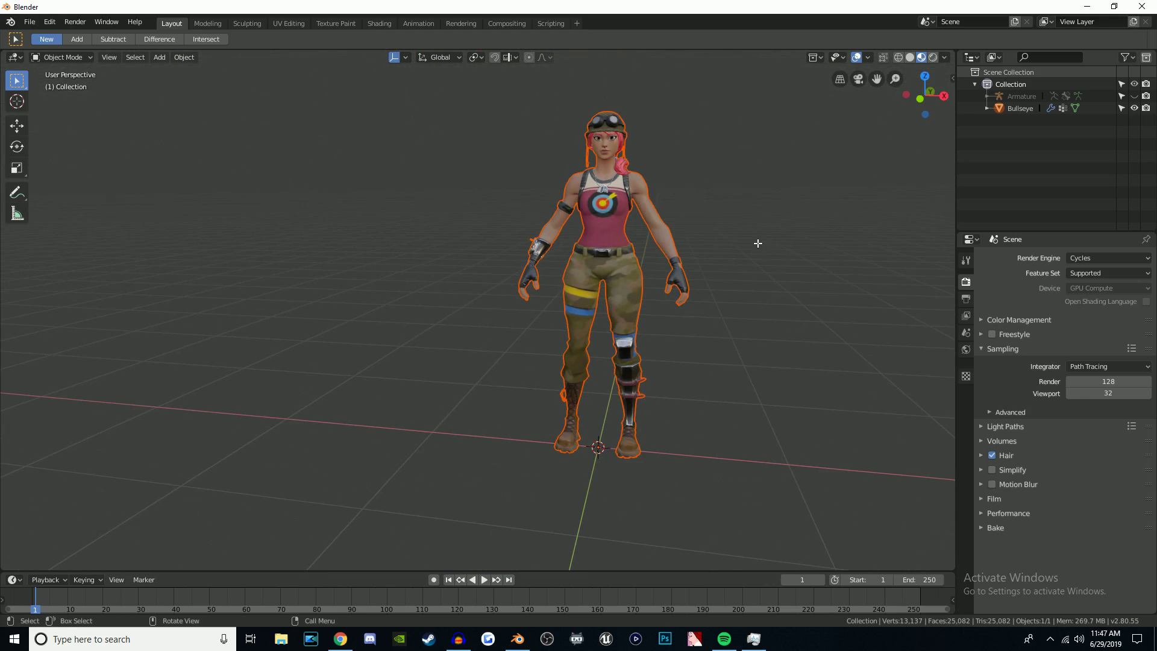
pyautogui.moveTo(846, 305); pyautogui.dragTo(807, 294, button='middle')
pyautogui.moveTo(937, 96); pyautogui.dragTo(917, 120)
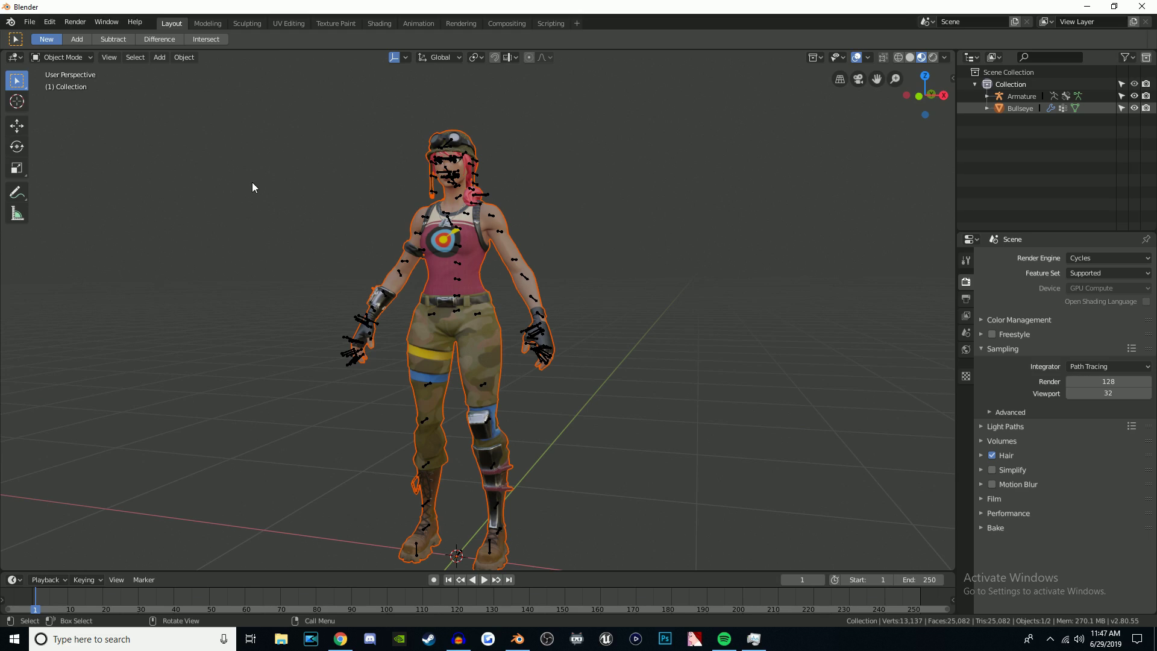
# - Select the Armature object and then the Bullseye mesh in the collection
pyautogui.click(1021, 97)
pyautogui.click(1017, 109)
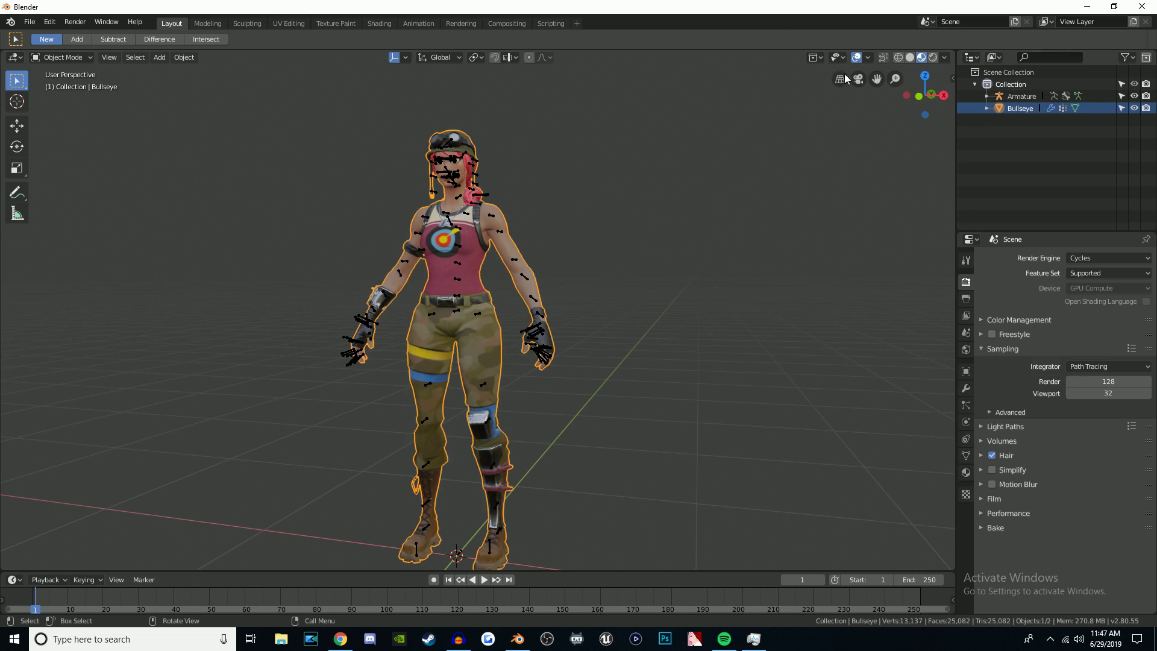
# - Select the character's Armature and switch it to Pose Mode
pyautogui.click(1023, 99)
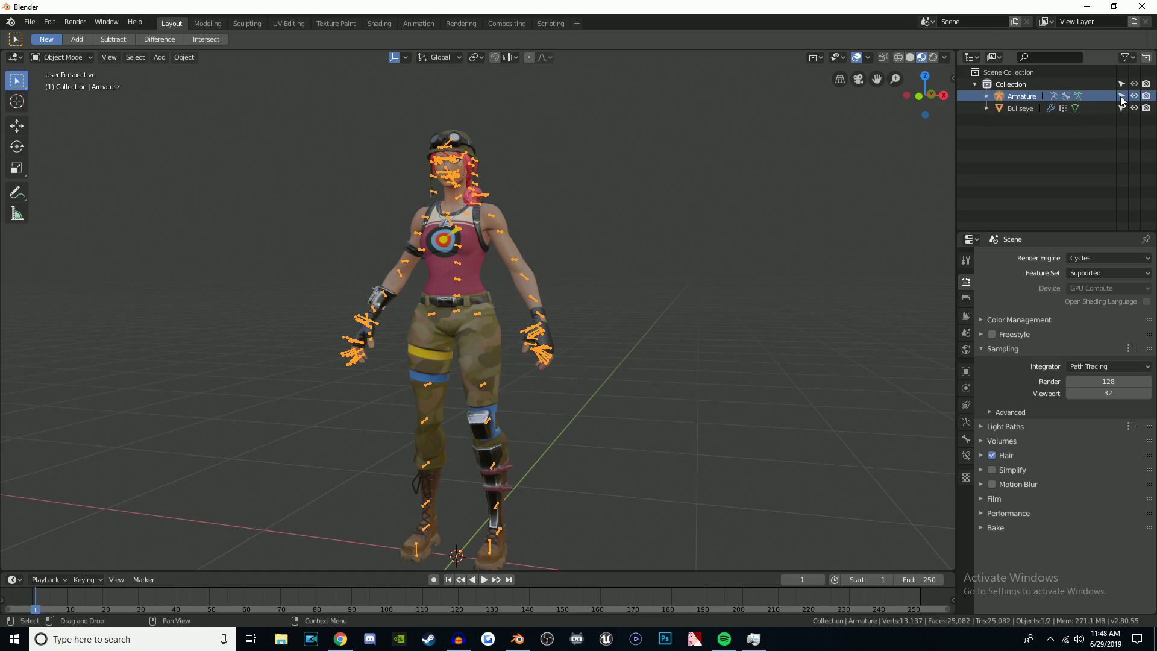
pyautogui.moveTo(708, 151); pyautogui.dragTo(695, 168, button='middle')
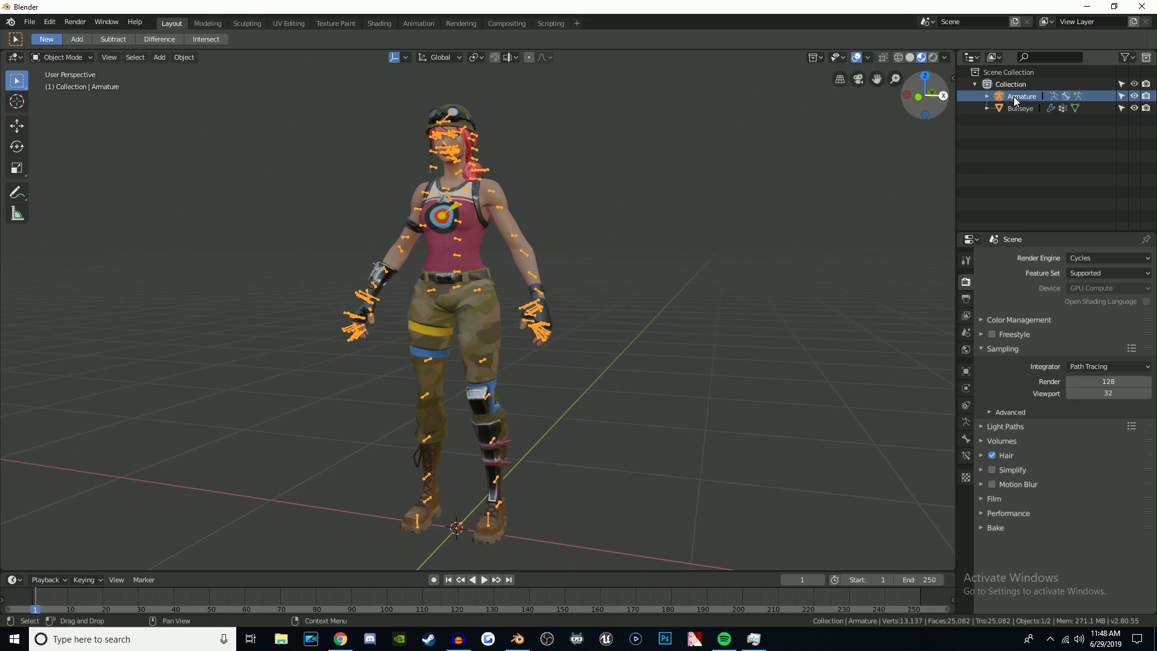
pyautogui.click(60, 59)
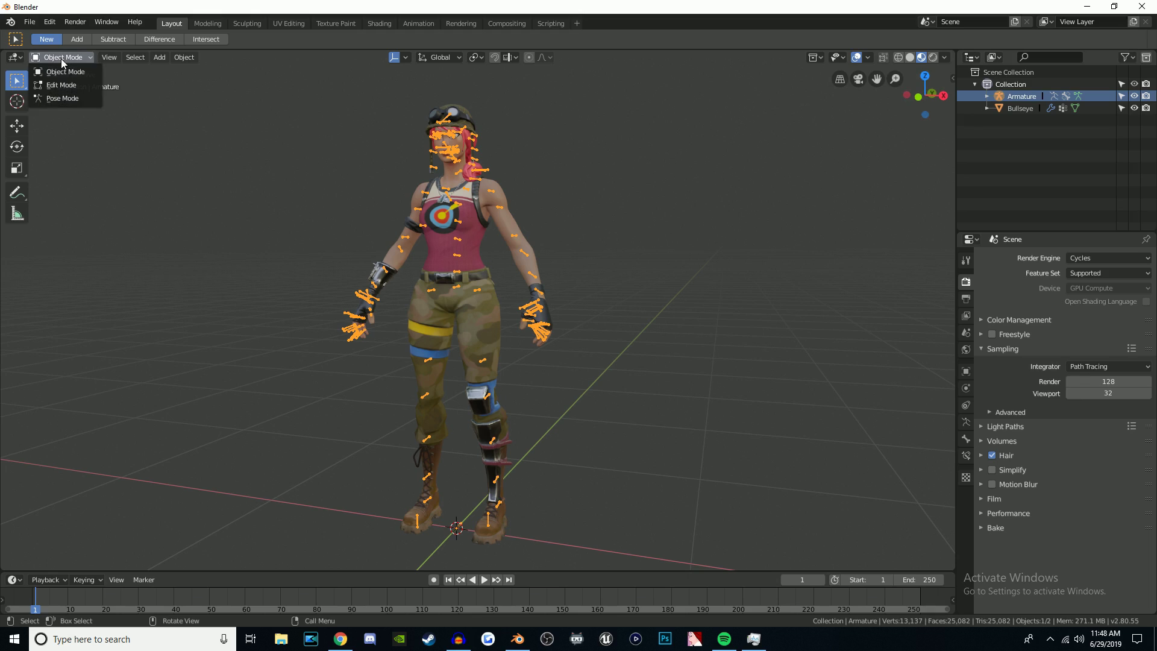
pyautogui.click(67, 98)
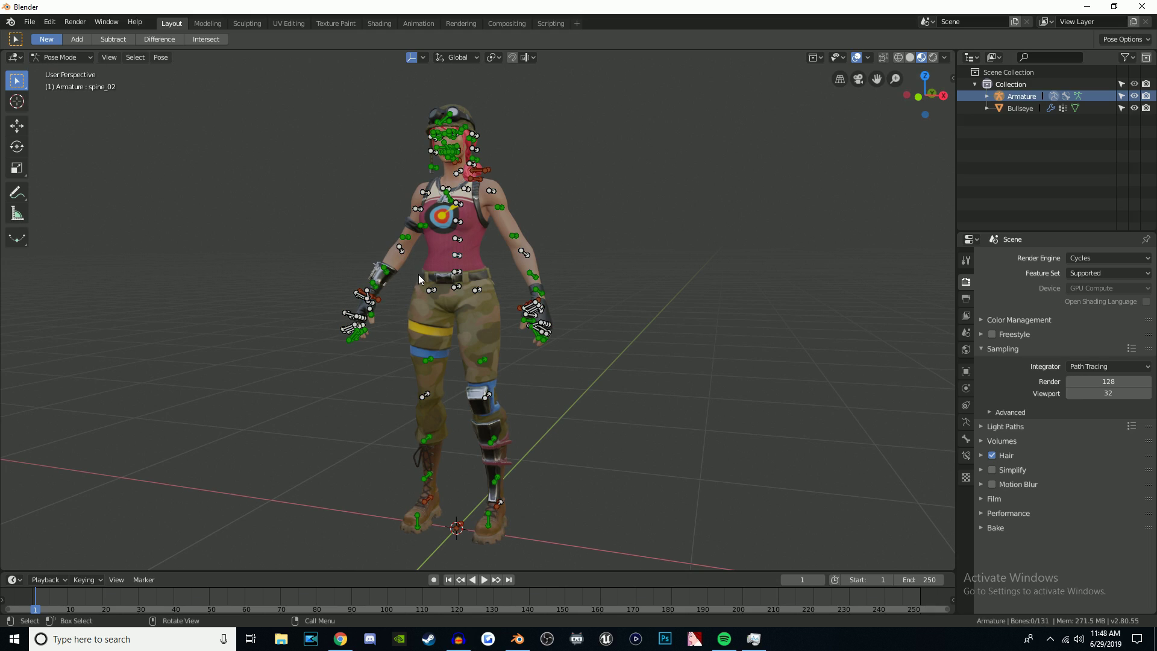
# - Try moving the right thigh bone sideways with the Move tool and turning it with the Rotate tool
pyautogui.click(431, 289)
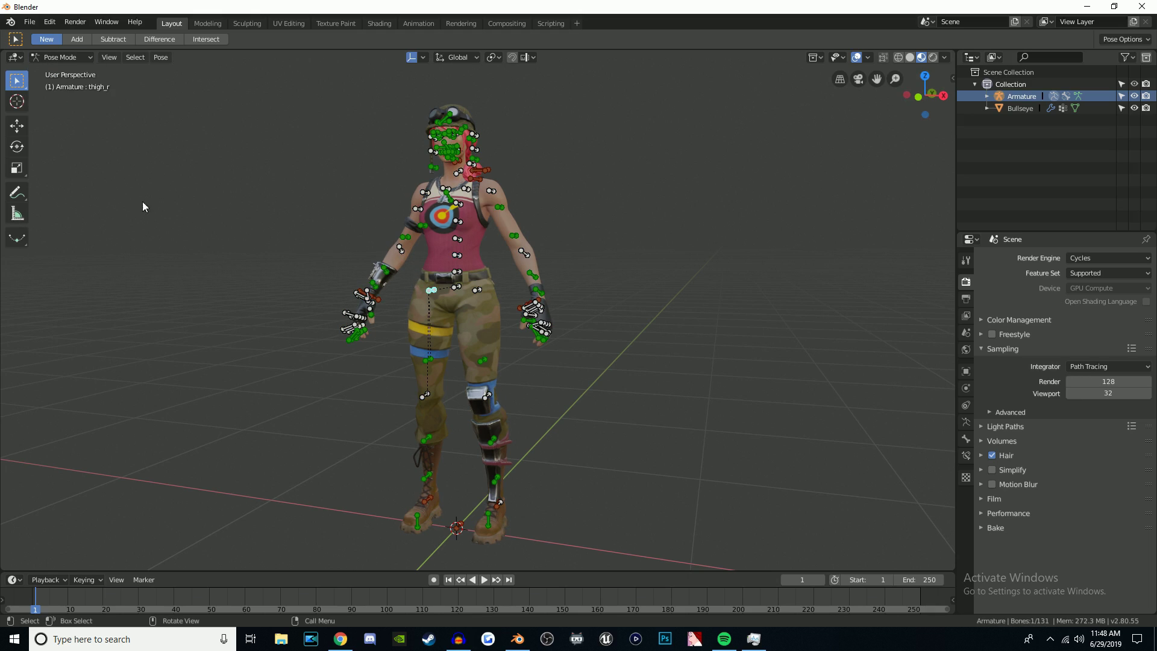
pyautogui.click(22, 129)
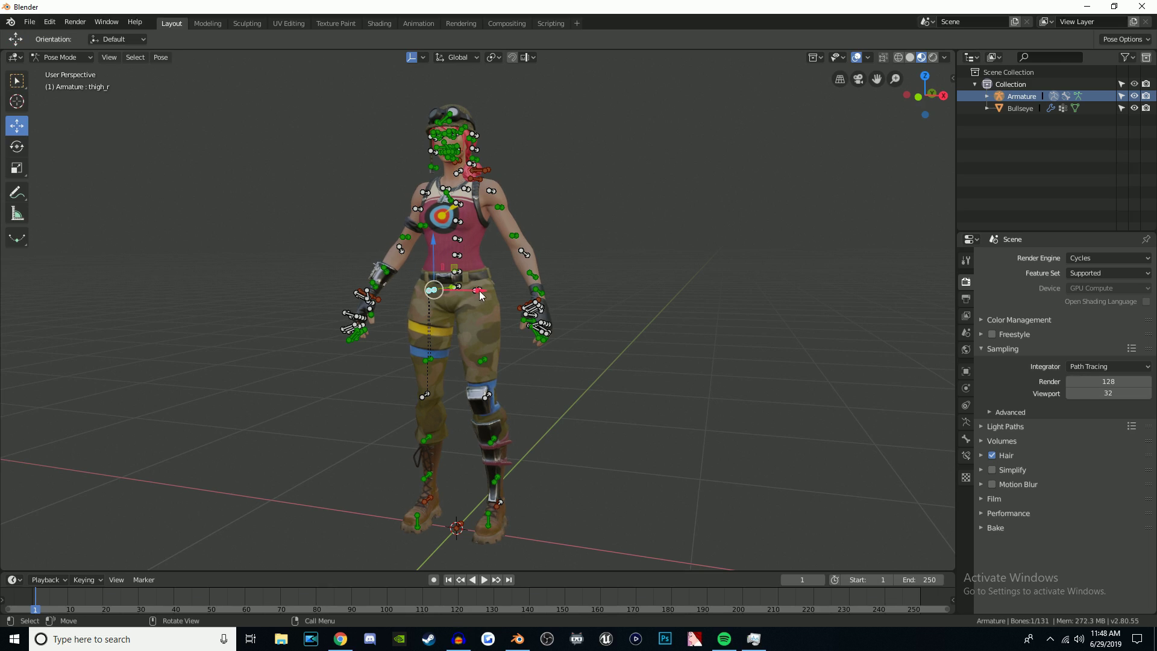
pyautogui.moveTo(481, 295); pyautogui.dragTo(517, 294)
pyautogui.rightClick(517, 294)
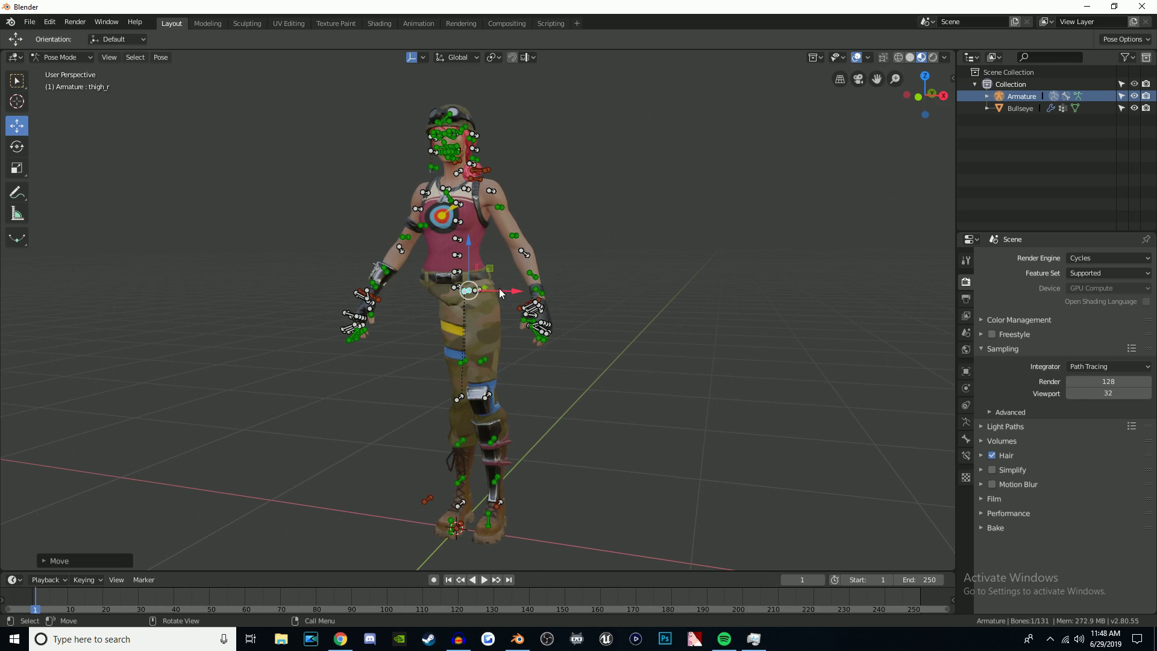
pyautogui.click(16, 146)
pyautogui.moveTo(419, 281); pyautogui.dragTo(408, 272)
pyautogui.rightClick(408, 272)
# - Try rotating the left upper arm bone at the shoulder
pyautogui.click(491, 190)
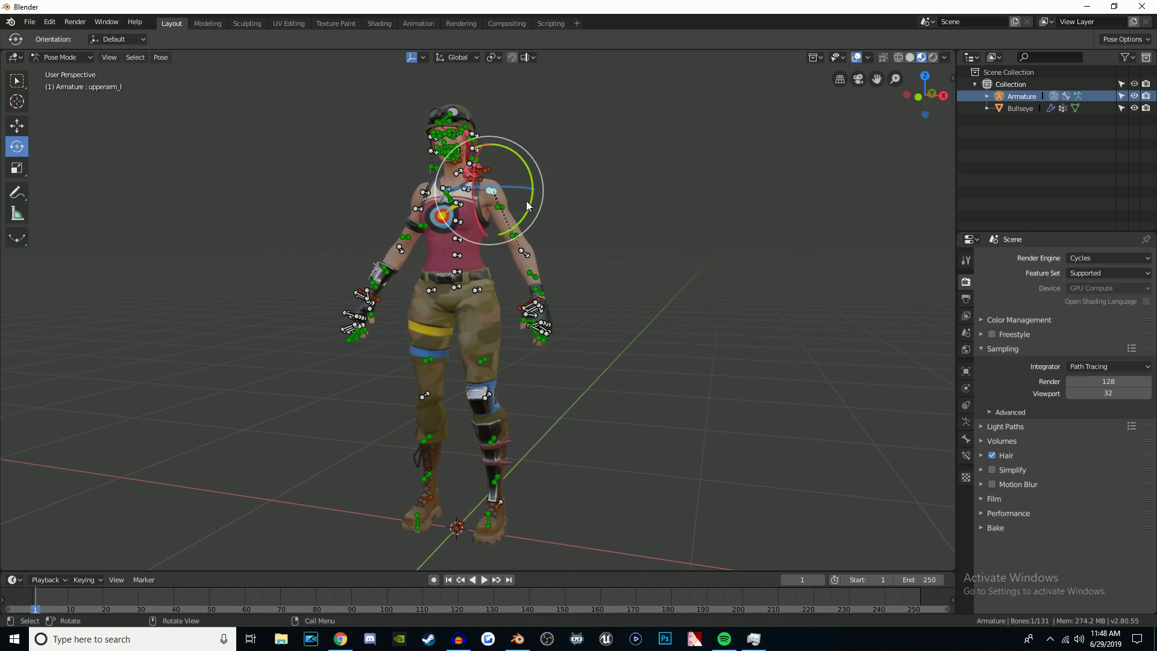
pyautogui.moveTo(531, 193); pyautogui.dragTo(561, 188)
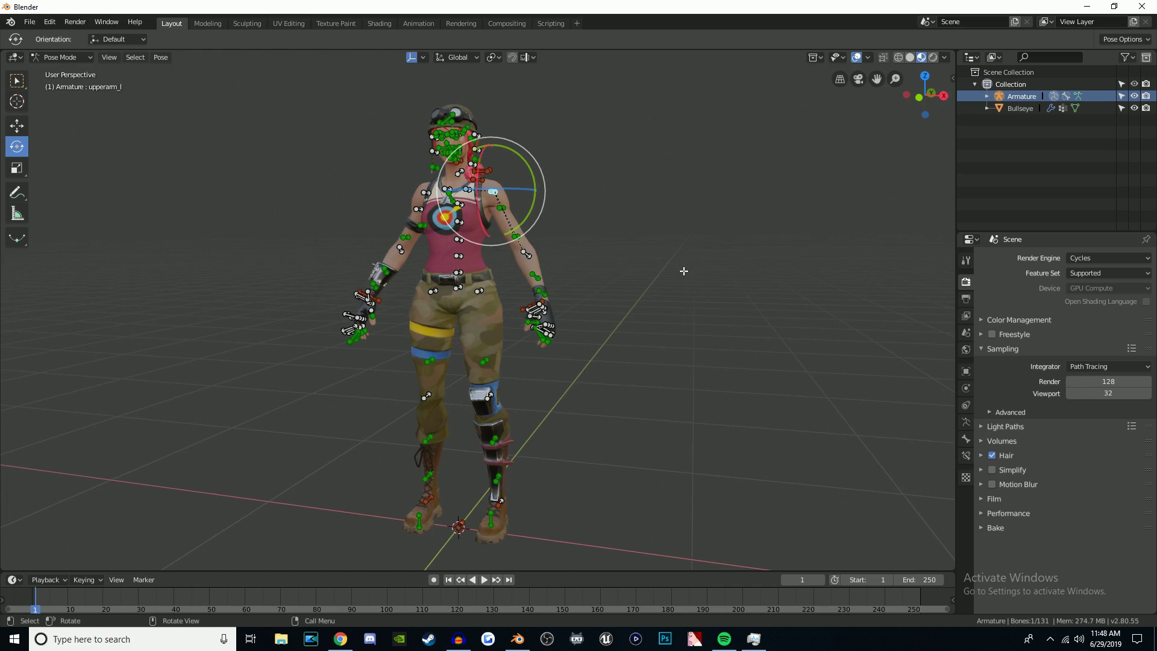
pyautogui.scroll(-1, 670, 271)
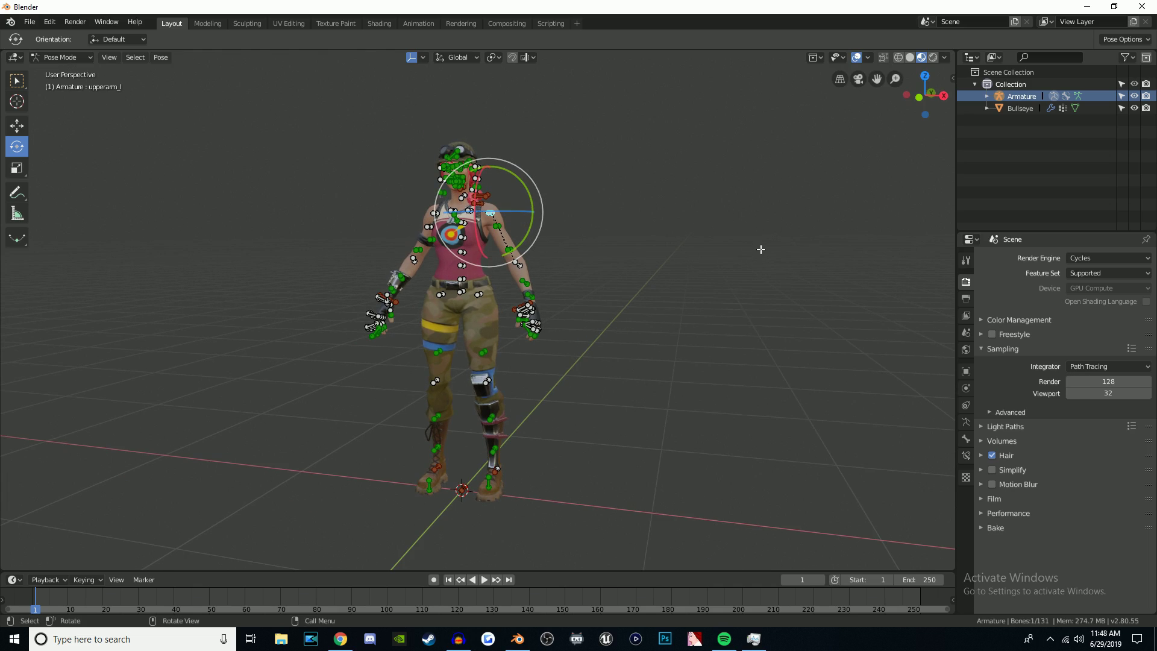
# - Deselect the bones, return to Object Mode and move the whole character armature sideways along the X axis
pyautogui.hotkey('alt', 'a')
pyautogui.click(60, 57)
pyautogui.click(66, 72)
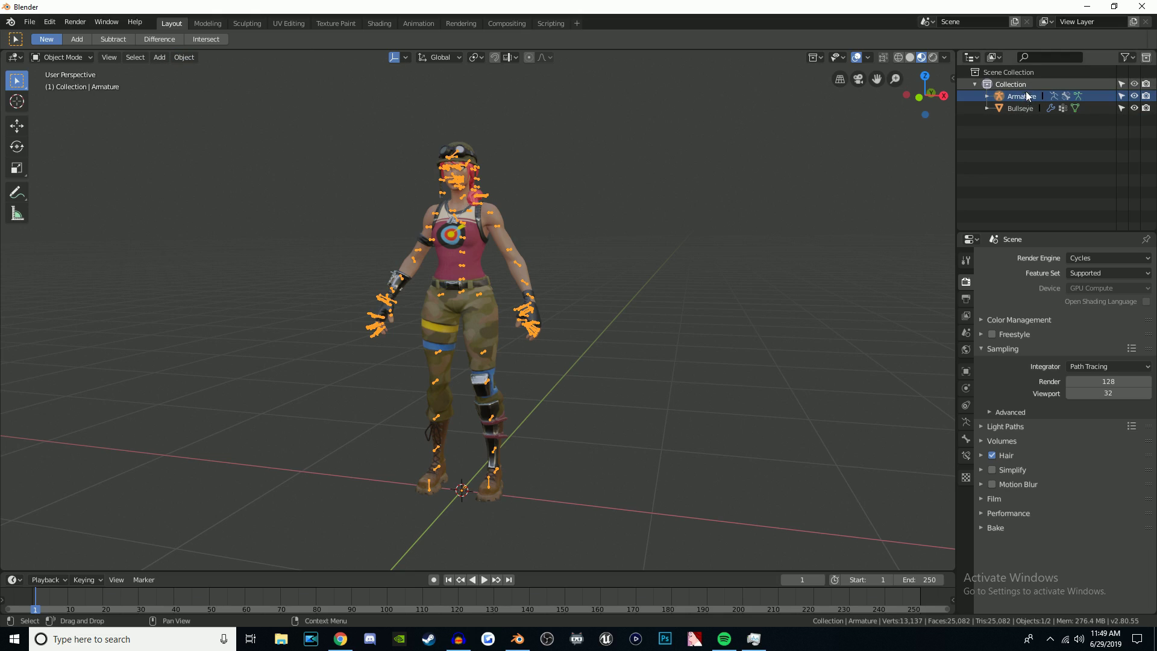
pyautogui.click(17, 126)
pyautogui.moveTo(515, 500); pyautogui.dragTo(522, 389)
pyautogui.click(17, 147)
pyautogui.hotkey('ctrl', 'z')
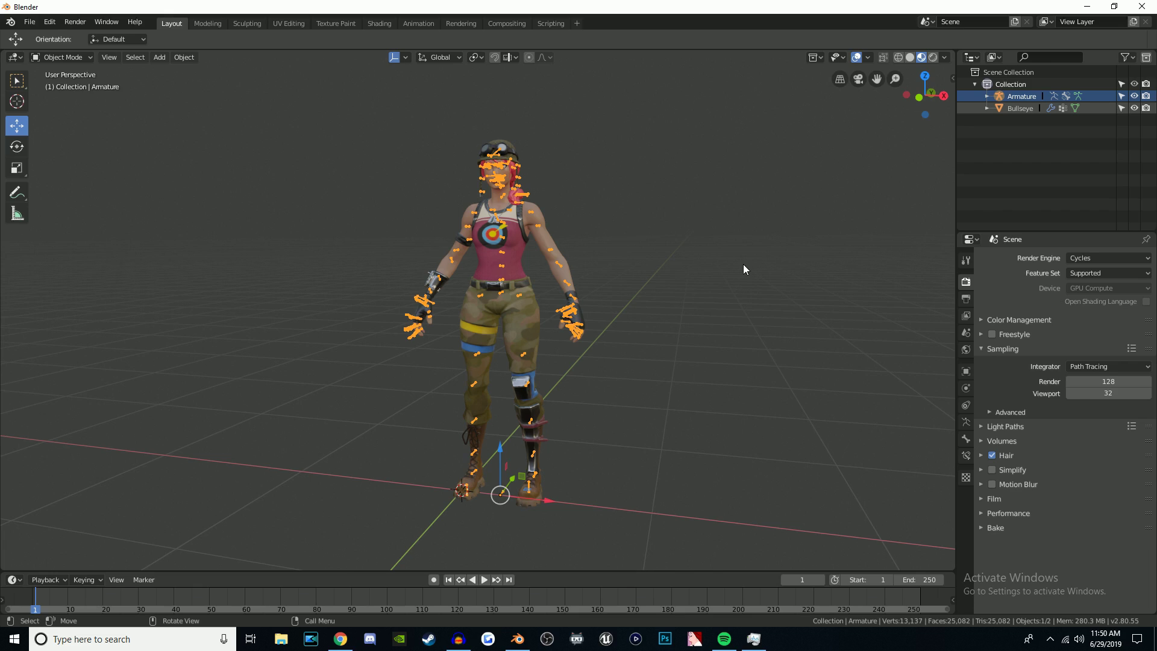
# - Append the Hand Cannon and Weapon Armature objects from Deagle.blend
pyautogui.hotkey('shift', 'F1')
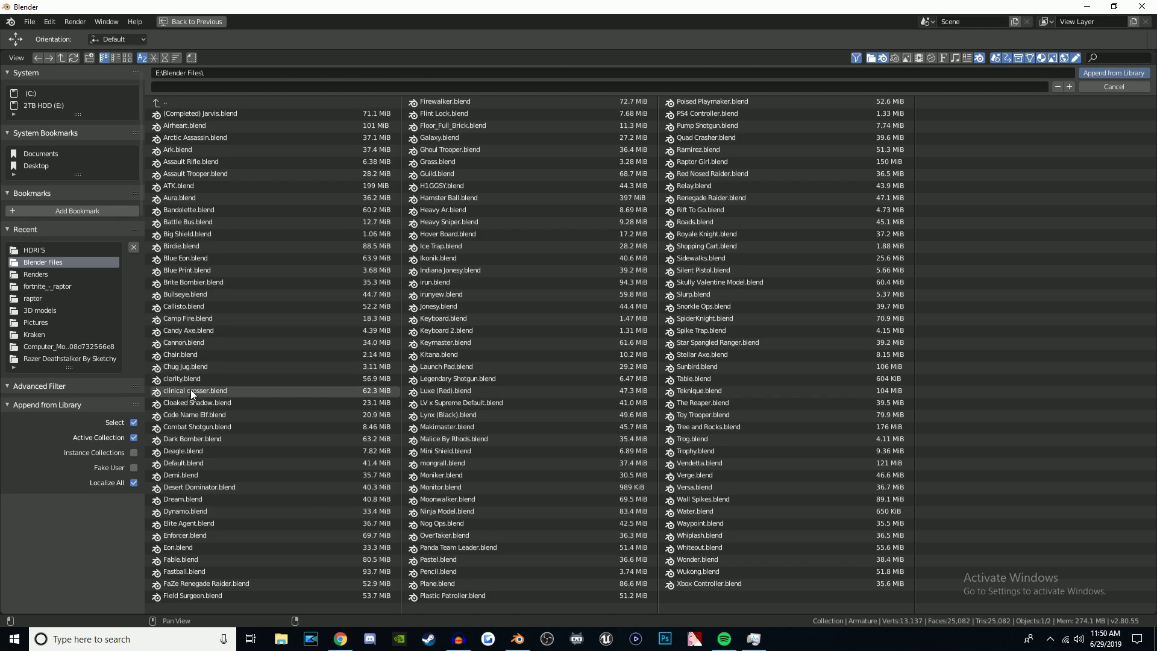
pyautogui.doubleClick(187, 463)
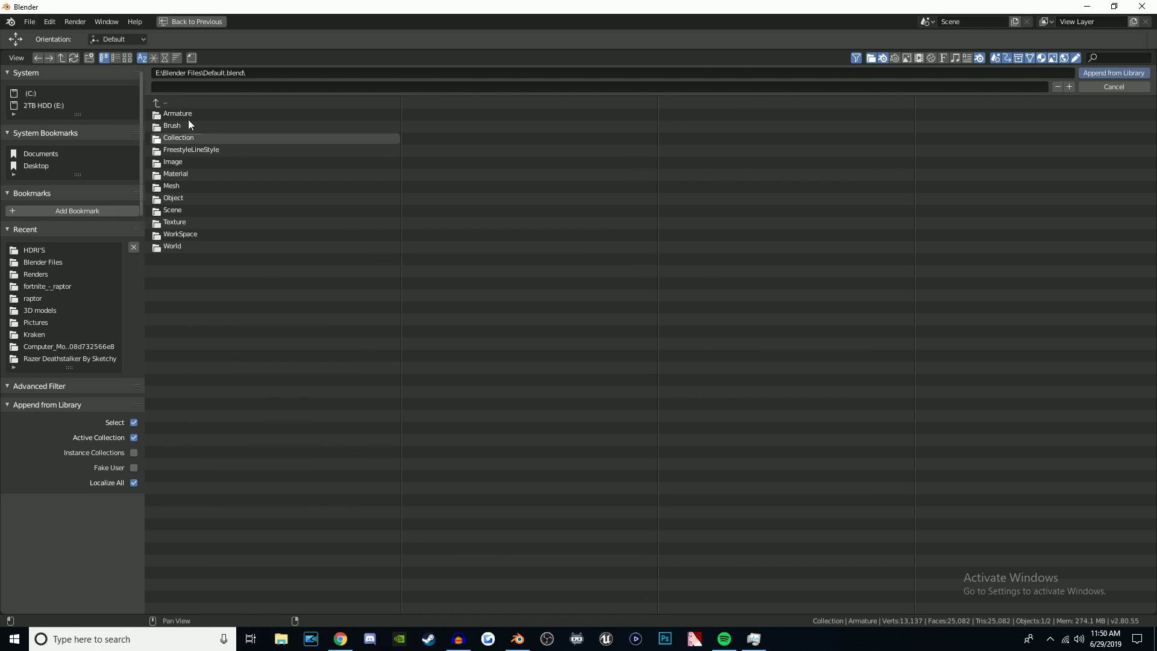
pyautogui.click(158, 101)
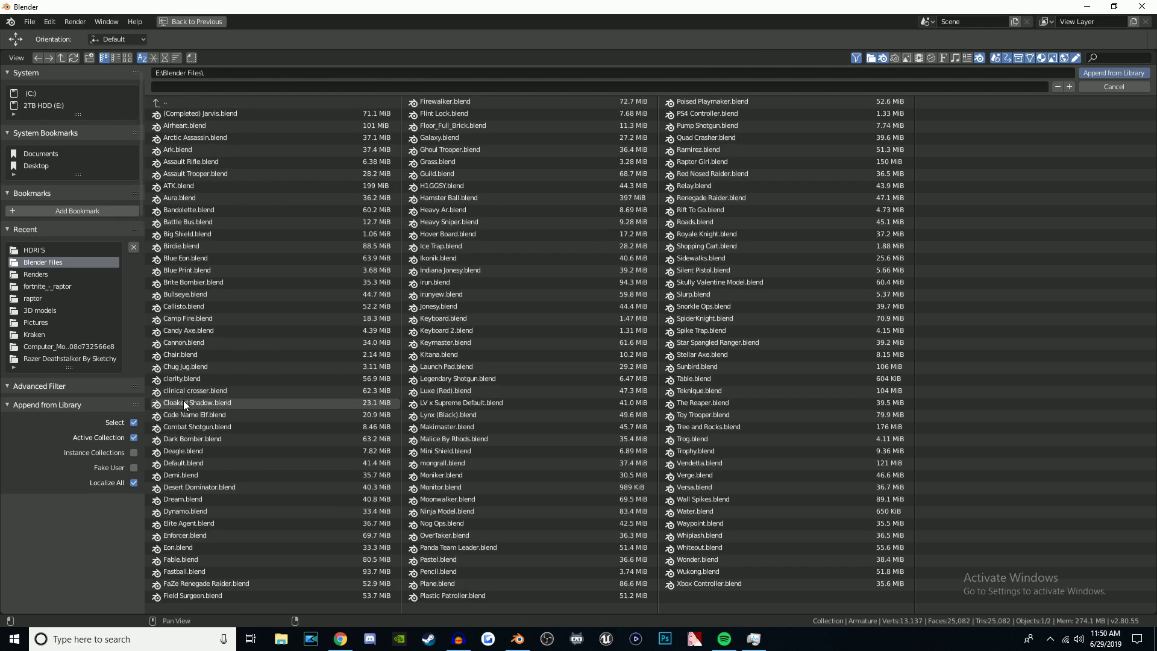
pyautogui.doubleClick(201, 453)
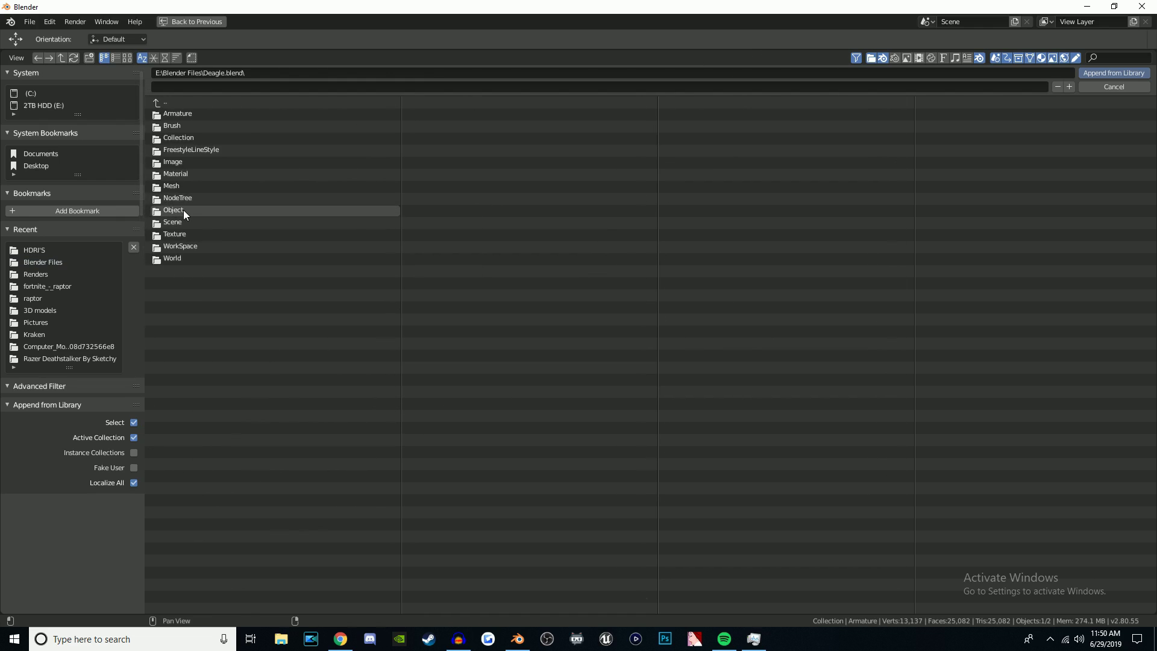
pyautogui.click(184, 210)
pyautogui.moveTo(207, 149); pyautogui.dragTo(219, 115)
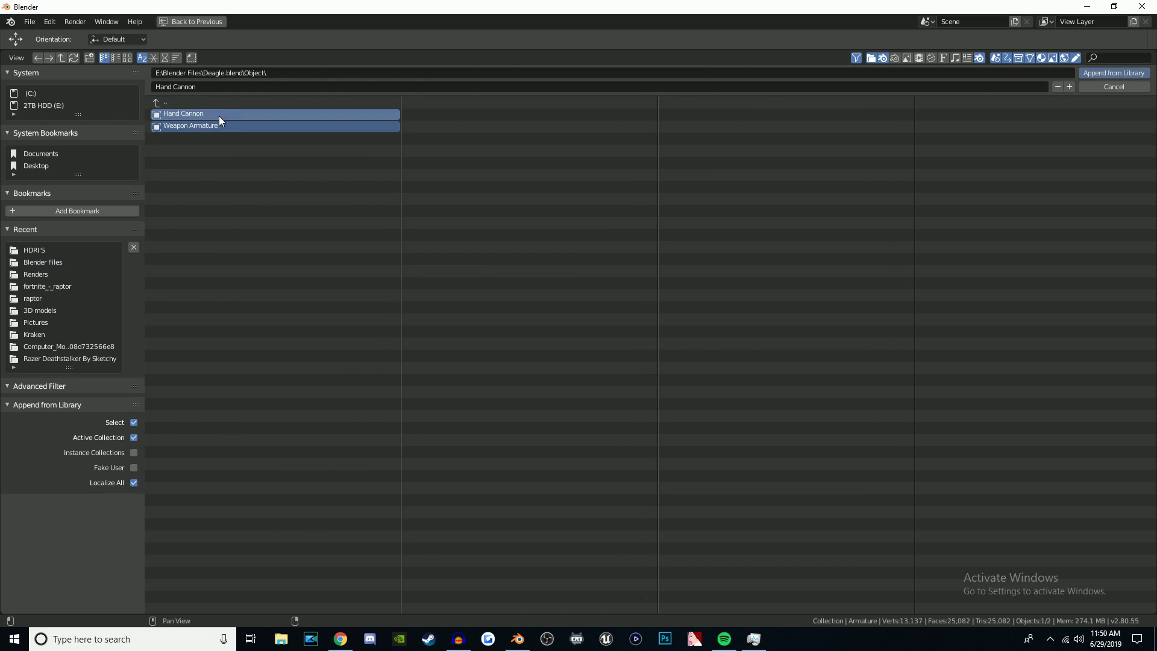
pyautogui.click(1122, 73)
# - Move the appended pistol and its armature to the character's left hand
pyautogui.moveTo(921, 97); pyautogui.dragTo(779, 225)
pyautogui.press('g')
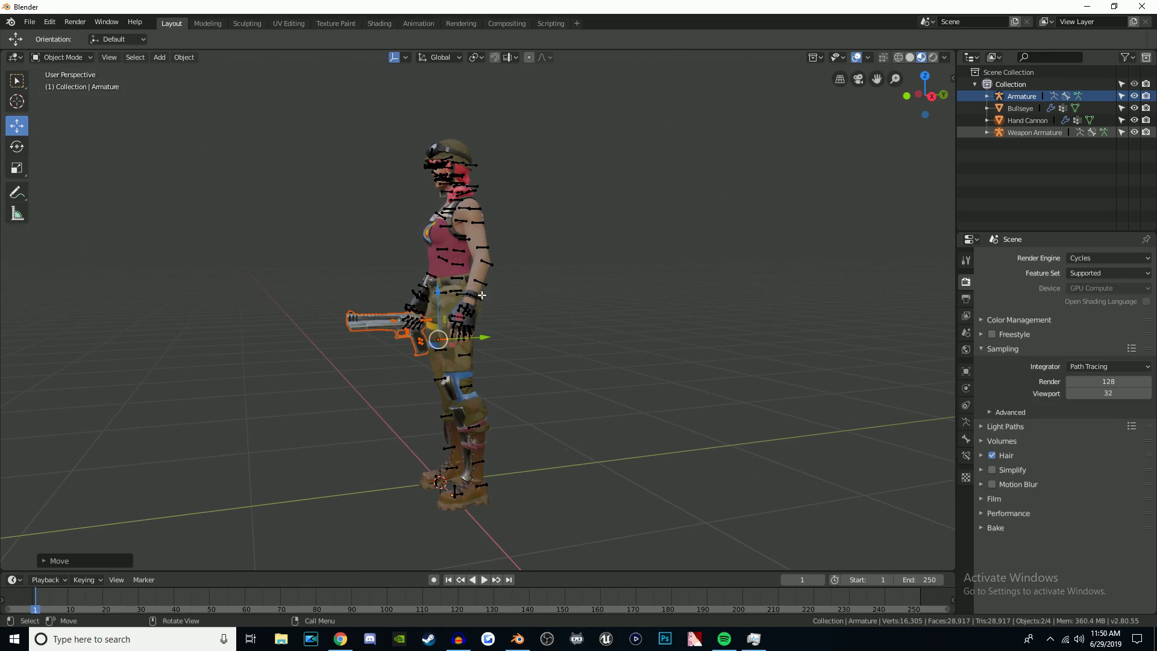
pyautogui.press('x')
pyautogui.click(504, 352)
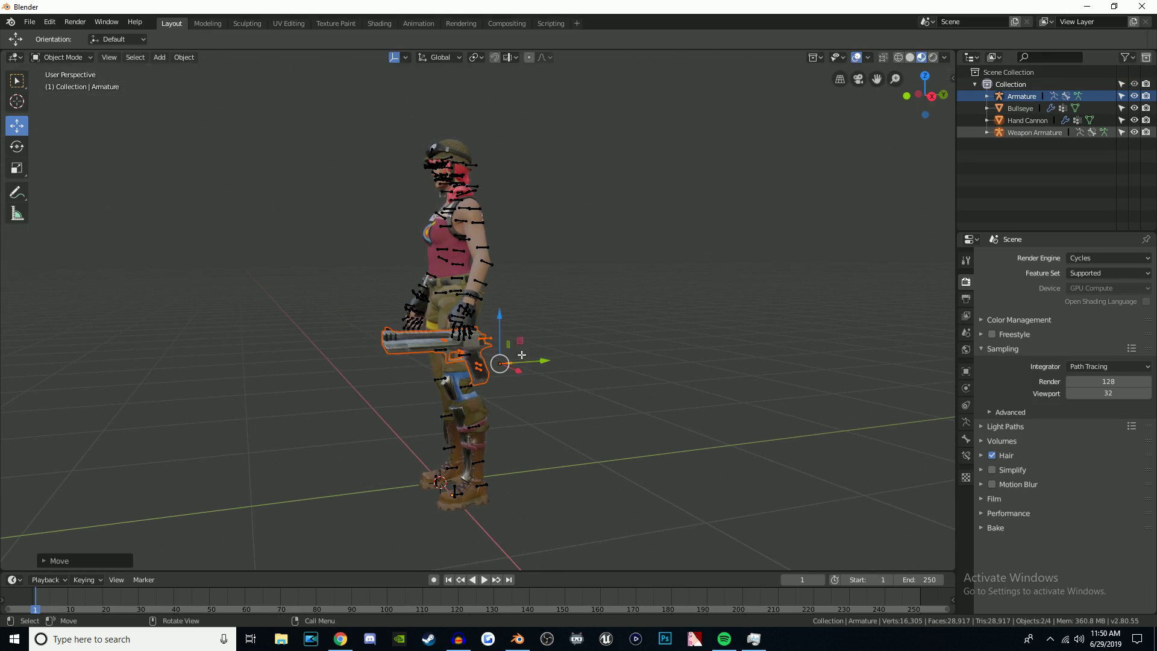
pyautogui.press('g')
pyautogui.click(508, 364)
pyautogui.press('g')
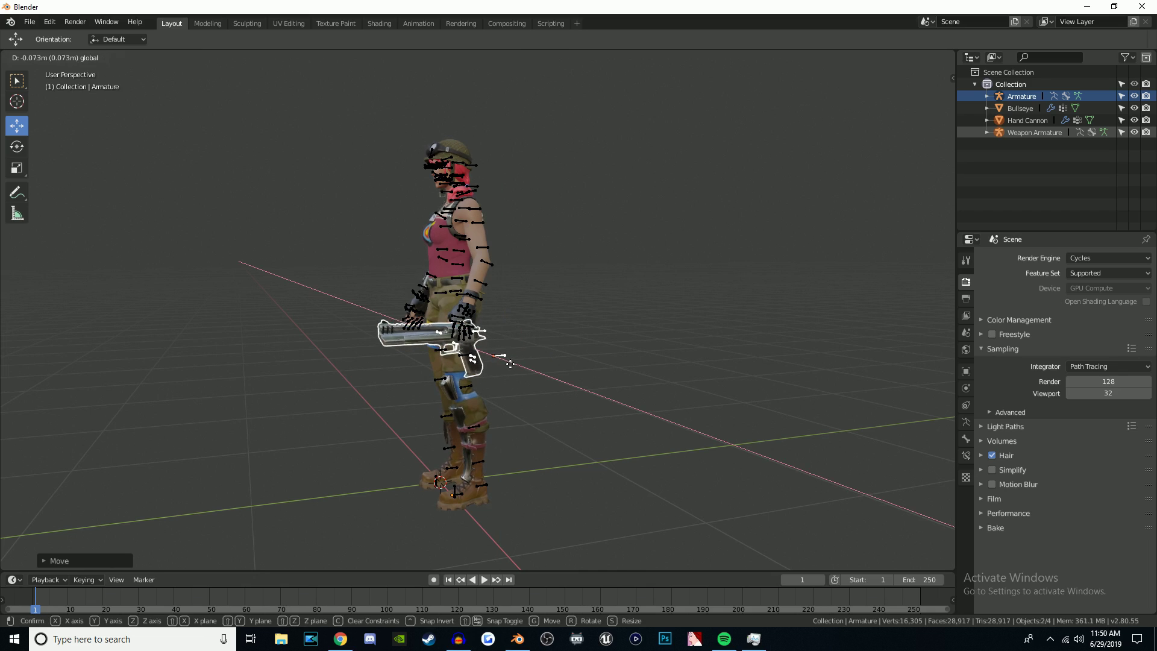
pyautogui.click(507, 362)
# - Scale the pistol and its armature down to about 0.77
pyautogui.scroll(3, 828, 204)
pyautogui.scroll(4, 826, 217)
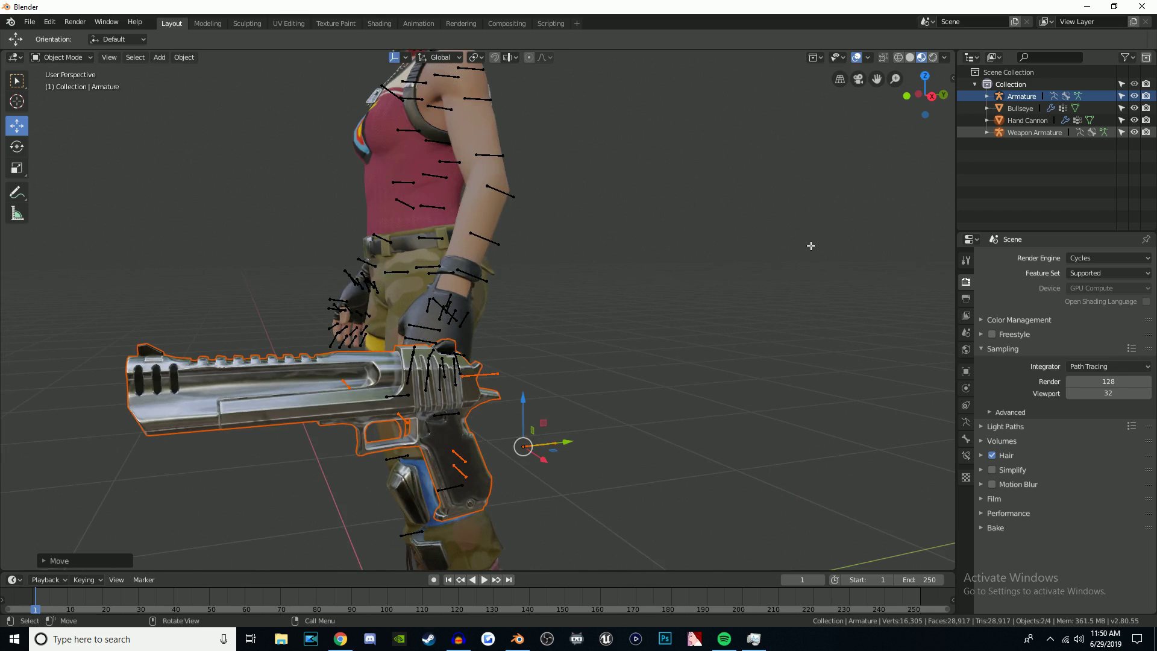
pyautogui.scroll(-2, 807, 246)
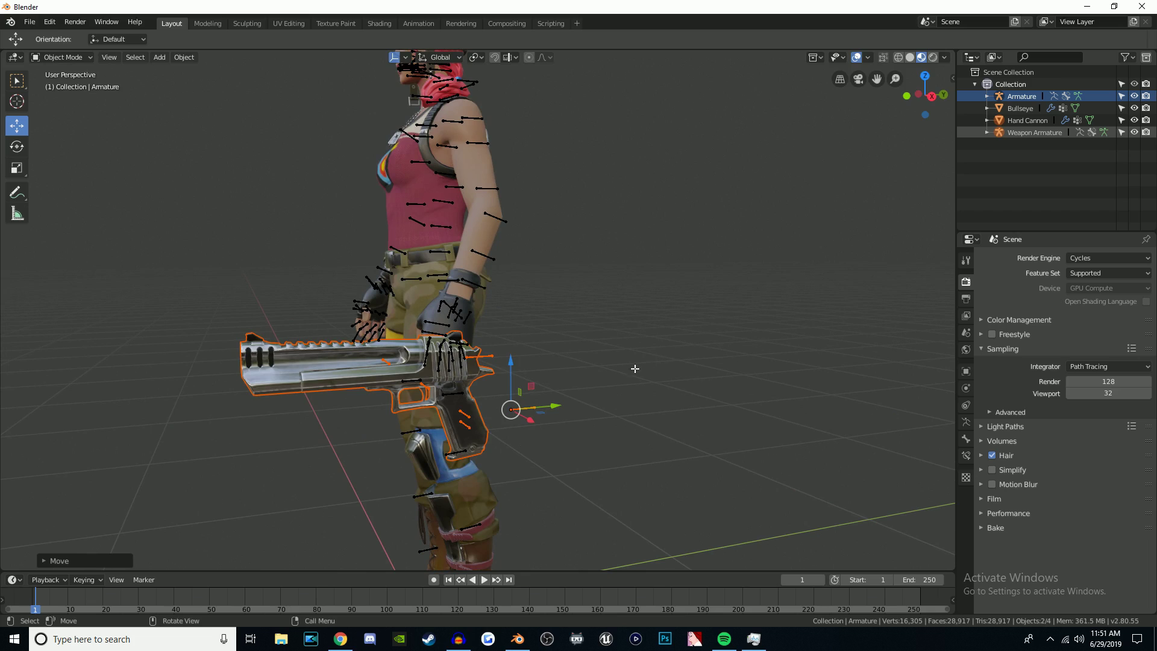
pyautogui.press('s')
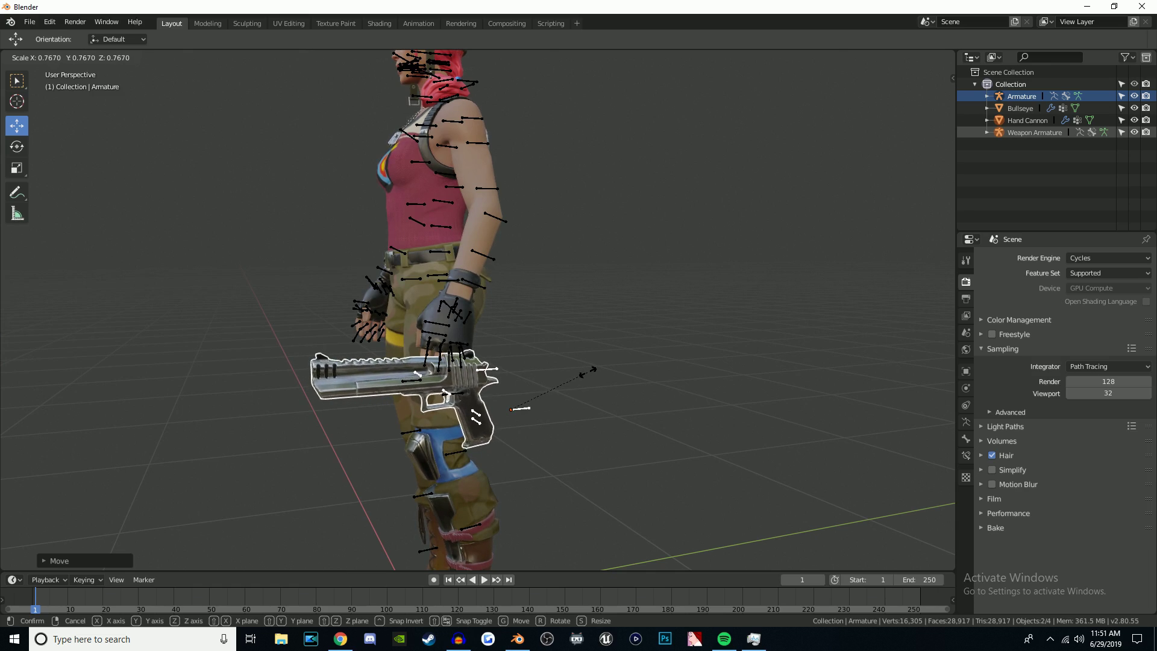
pyautogui.click(589, 369)
# - Select only the Hand Cannon in Object Mode and scale it up slightly
pyautogui.hotkey('ctrl', 'Tab')
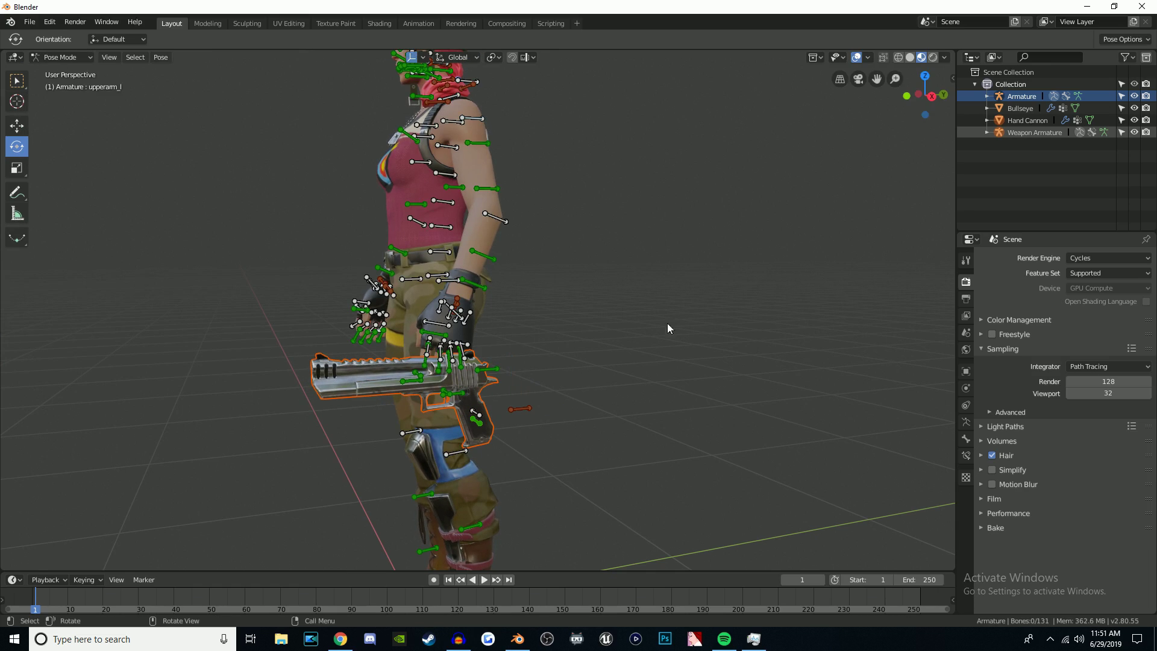
pyautogui.click(1020, 108)
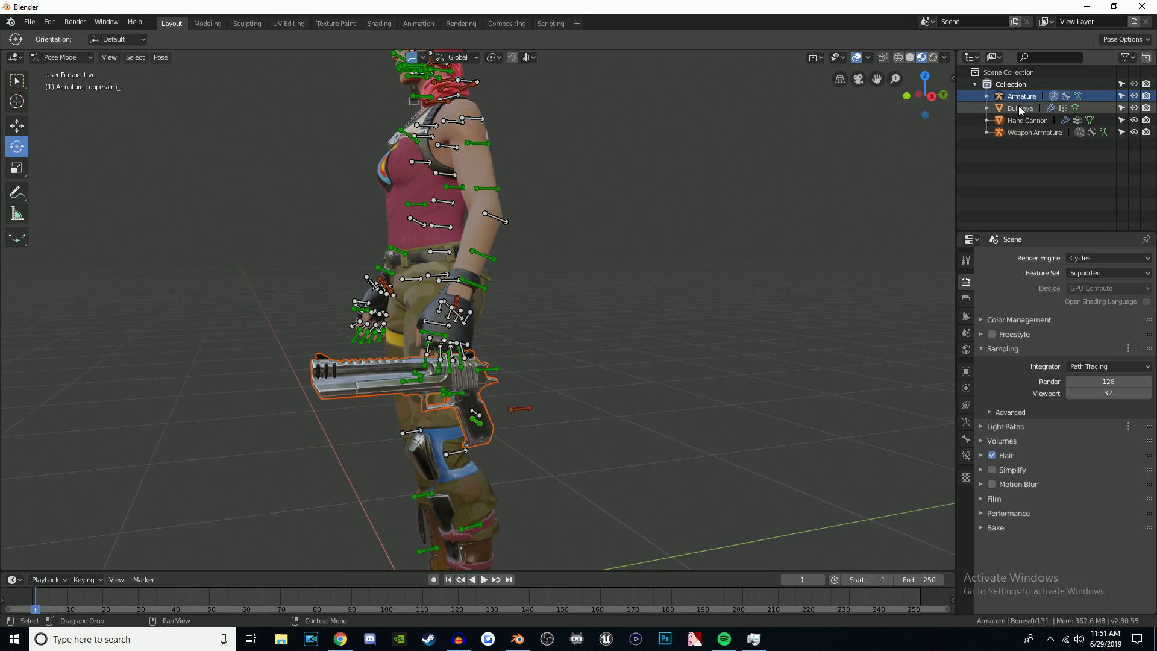
pyautogui.click(1027, 121)
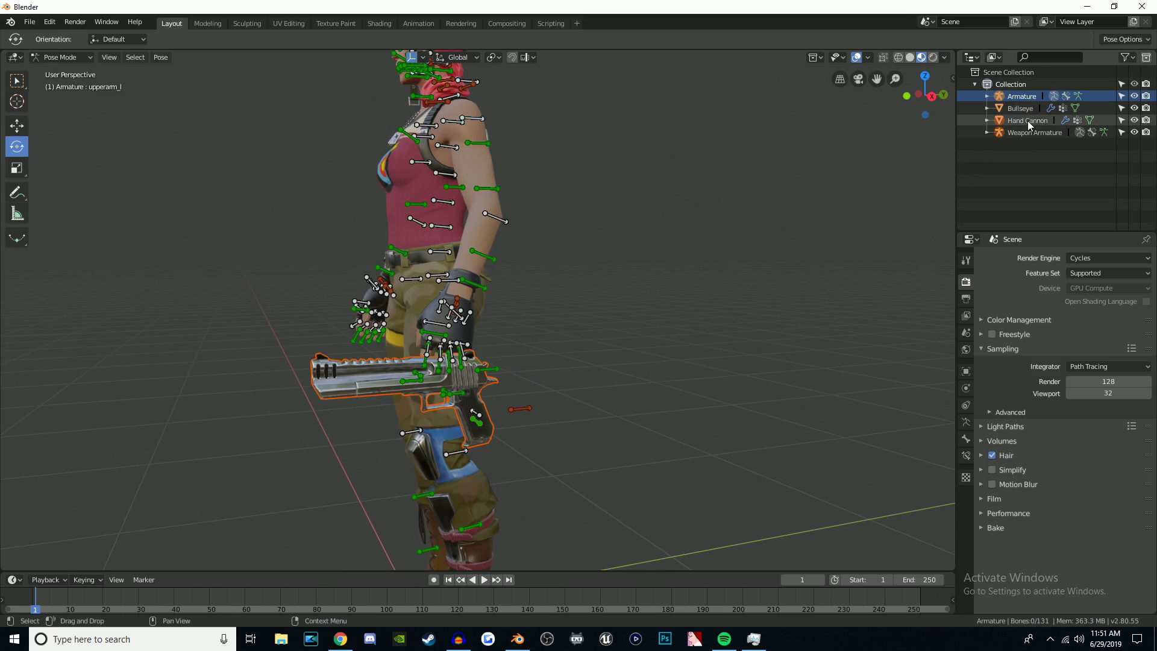
pyautogui.click(60, 57)
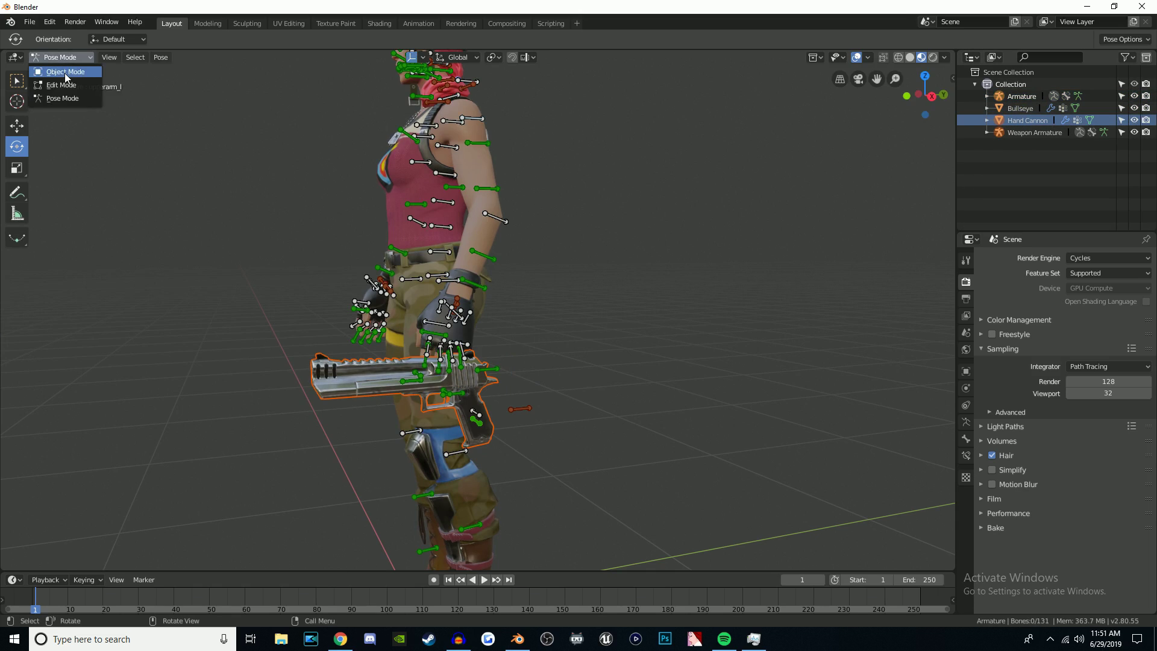
pyautogui.click(60, 70)
pyautogui.click(388, 379)
pyautogui.press('s')
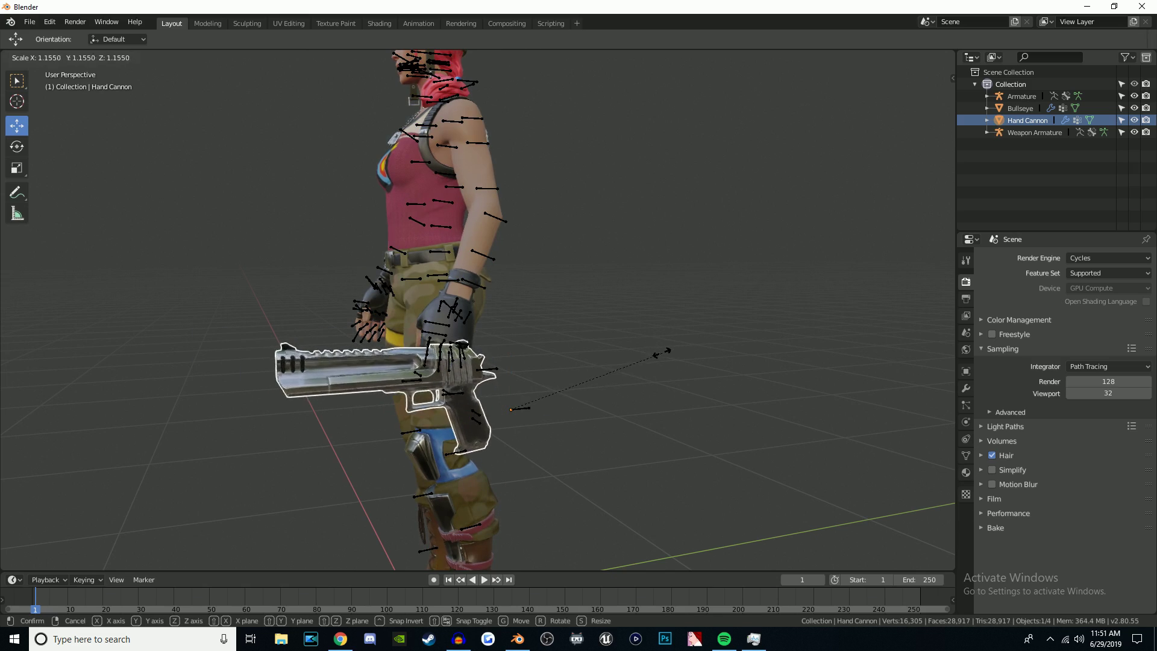
pyautogui.click(653, 365)
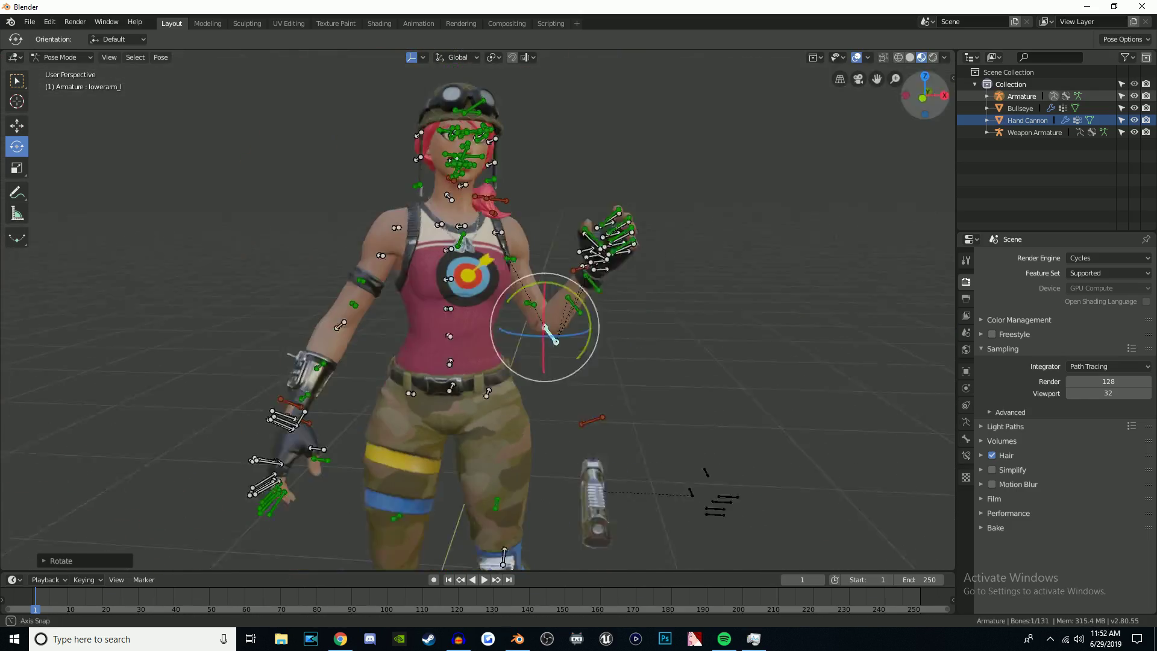
# - Rotate the left forearm bone freely to adjust the raised arm
pyautogui.press('r')
pyautogui.press('r')
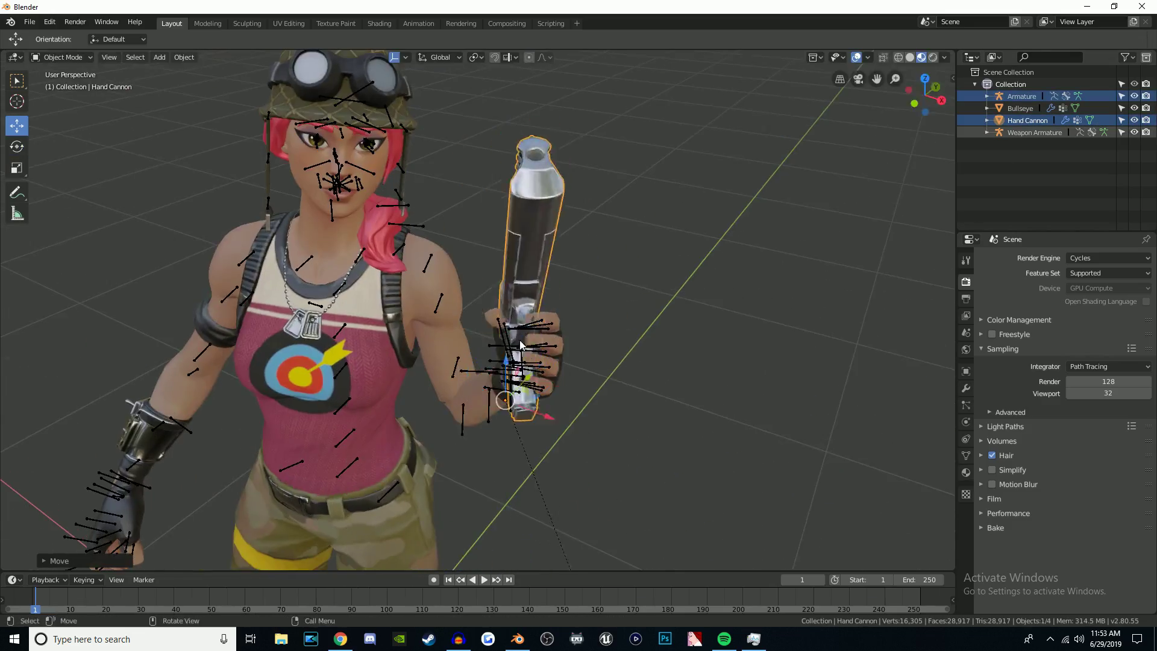
pyautogui.moveTo(520, 344); pyautogui.dragTo(543, 302, button='middle')
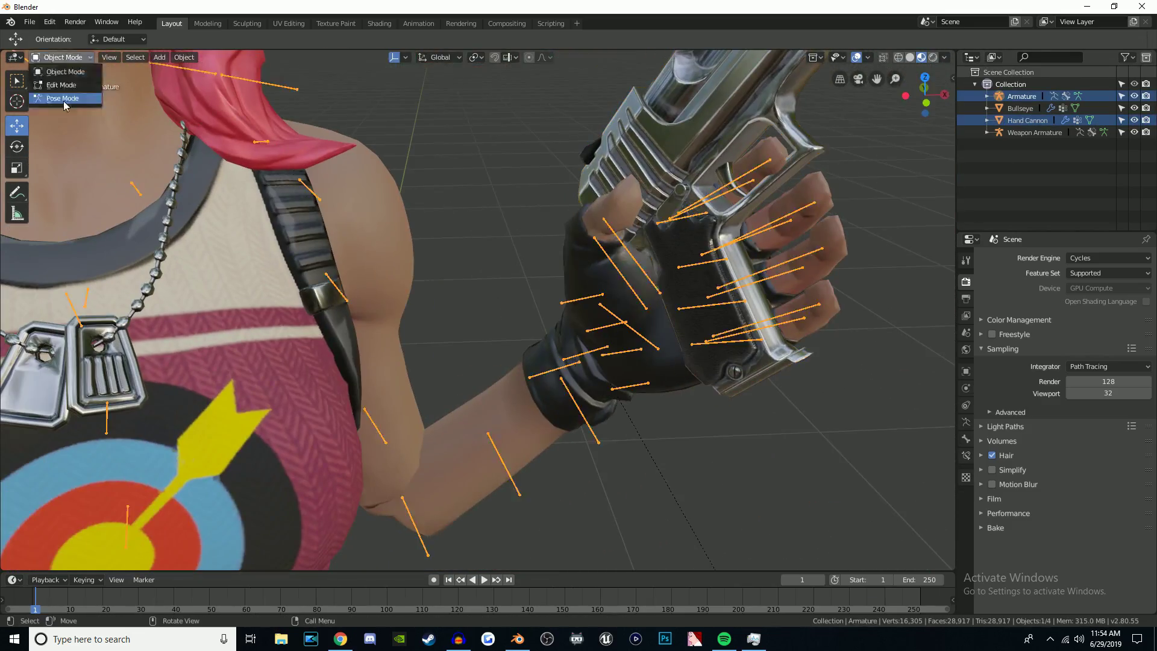
# - Switch the Armature to Pose Mode and rotate the left thumb bone toward the pistol grip
pyautogui.click(57, 94)
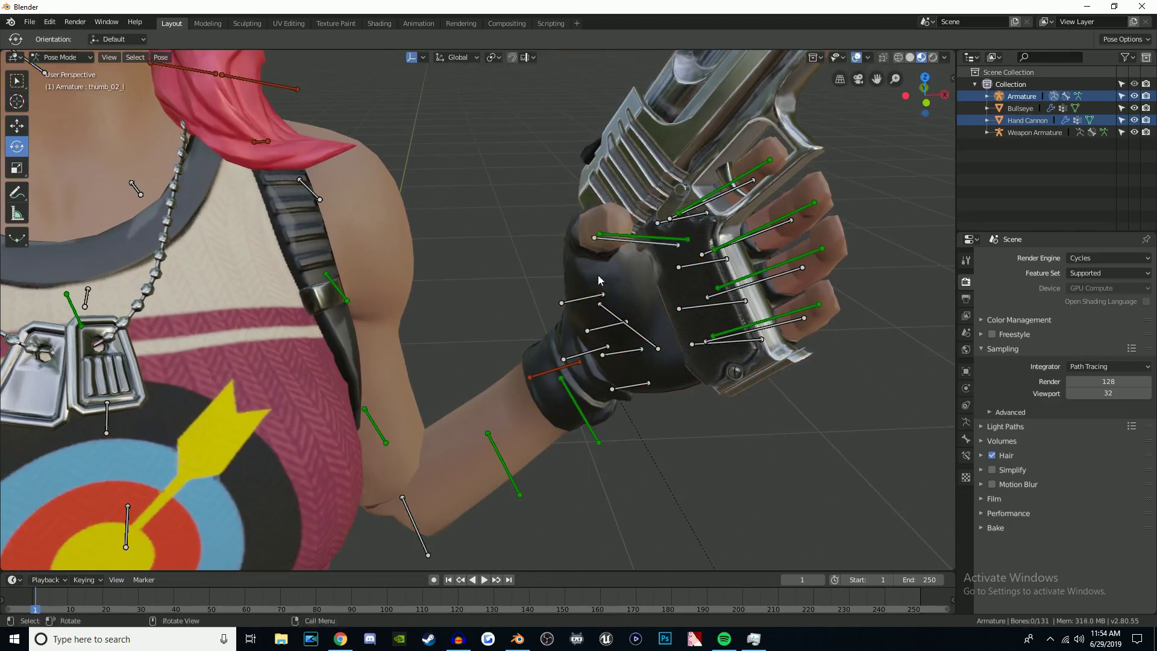
pyautogui.press('r')
pyautogui.press('Return')
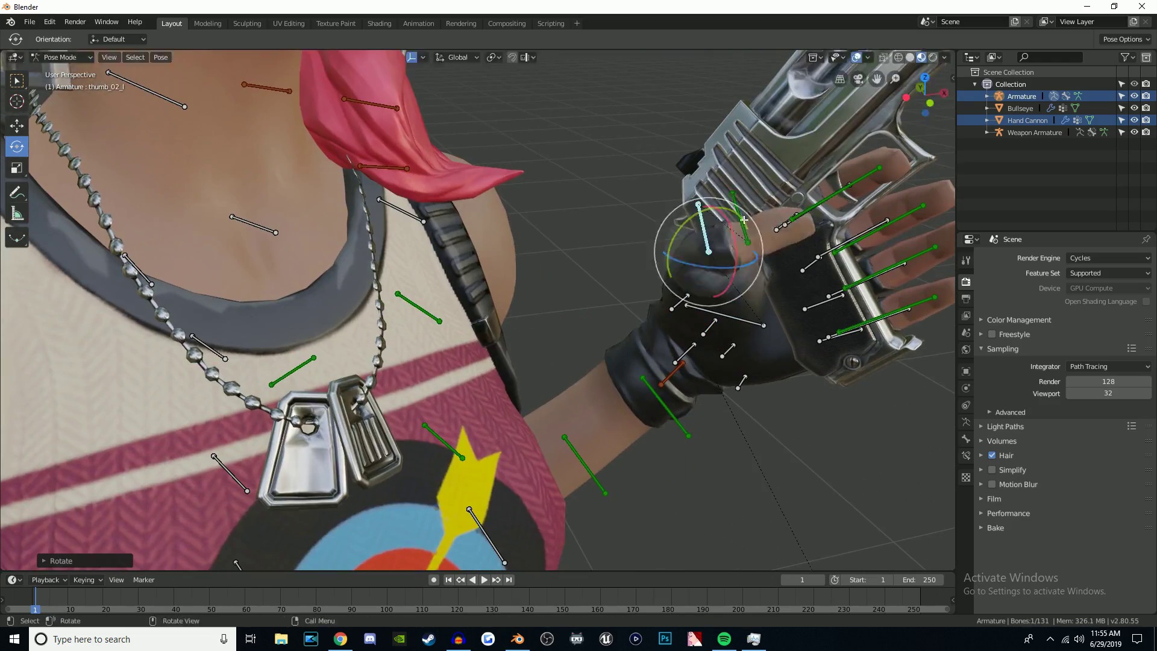
# - Examine the left hand's hold on the pistol from several angles
pyautogui.moveTo(729, 210); pyautogui.dragTo(421, 253, button='middle')
pyautogui.click(233, 388)
pyautogui.moveTo(233, 388); pyautogui.dragTo(250, 239, button='middle')
pyautogui.moveTo(615, 150); pyautogui.dragTo(374, 121, button='middle')
pyautogui.hotkey('ctrl', 'Tab')
pyautogui.hotkey('ctrl', 'Tab')
pyautogui.moveTo(464, 270); pyautogui.dragTo(374, 258, button='middle')
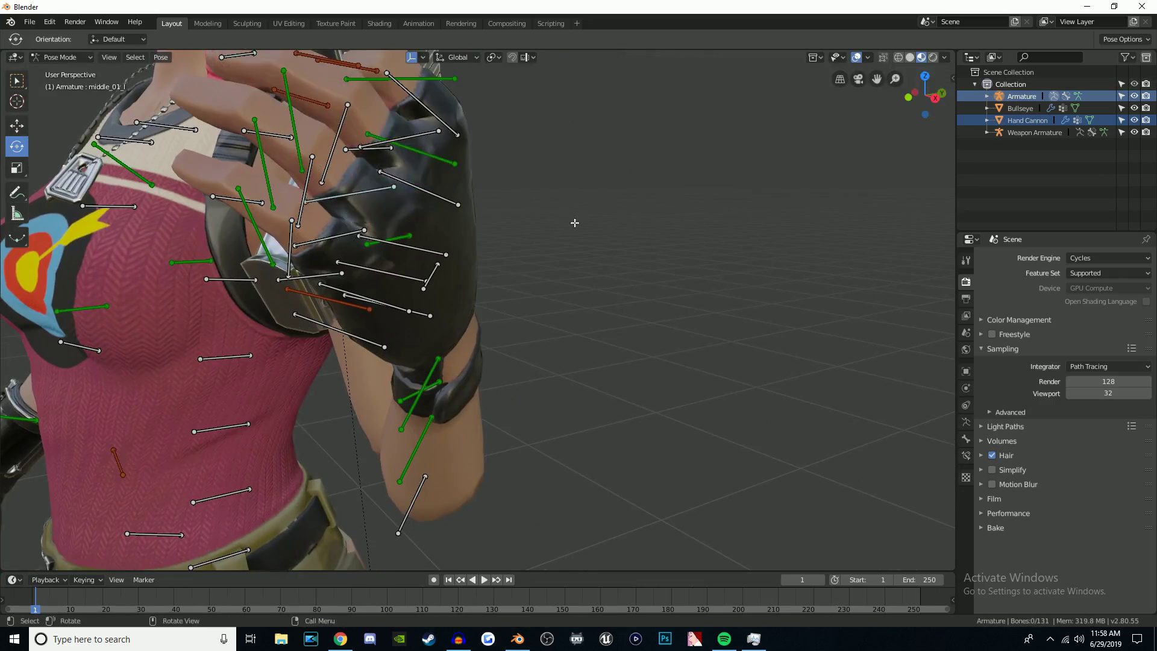
# - Rotate a left-hand finger bone to start curling the fingers around the pistol grip
pyautogui.click(336, 160)
pyautogui.moveTo(336, 159); pyautogui.dragTo(578, 181, button='middle')
pyautogui.click(17, 147)
pyautogui.click(692, 218)
pyautogui.moveTo(675, 205); pyautogui.dragTo(691, 216)
pyautogui.moveTo(690, 216); pyautogui.dragTo(675, 241, button='middle')
# - Rotate another left-hand finger bone freely to close the hand around the pistol grip
pyautogui.click(657, 272)
pyautogui.moveTo(607, 207); pyautogui.dragTo(603, 150, button='middle')
pyautogui.click(594, 118)
pyautogui.press('r')
pyautogui.press('r')
pyautogui.click(606, 63)
pyautogui.moveTo(718, 155); pyautogui.dragTo(422, 241, button='middle')
# - Select the base bone of the right thumb (thumb_01_r) for rotation
pyautogui.click(166, 317)
pyautogui.moveTo(166, 316); pyautogui.dragTo(547, 353, button='middle')
pyautogui.scroll(-5, 547, 354)
pyautogui.click(292, 452)
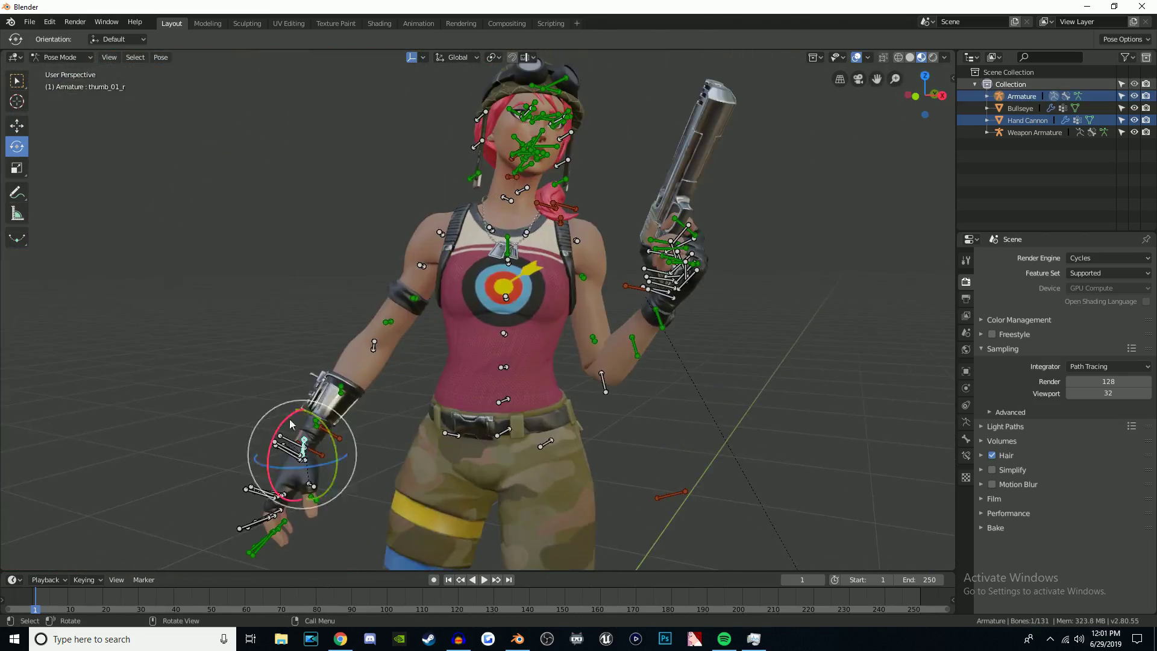
pyautogui.moveTo(291, 452); pyautogui.dragTo(379, 427, button='middle')
pyautogui.scroll(6, 378, 427)
# - Move and rotate the helmet's strap bones to swing the loose chin straps into a new pose
pyautogui.hotkey('alt', 'a')
pyautogui.click(342, 207)
pyautogui.click(17, 126)
pyautogui.click(334, 271)
pyautogui.moveTo(383, 279); pyautogui.dragTo(361, 275)
pyautogui.click(316, 350)
pyautogui.moveTo(346, 353); pyautogui.dragTo(298, 337)
pyautogui.moveTo(542, 337); pyautogui.dragTo(470, 341, button='middle')
pyautogui.click(491, 370)
pyautogui.moveTo(530, 369); pyautogui.dragTo(512, 373)
pyautogui.moveTo(542, 362); pyautogui.dragTo(494, 338, button='middle')
pyautogui.click(17, 147)
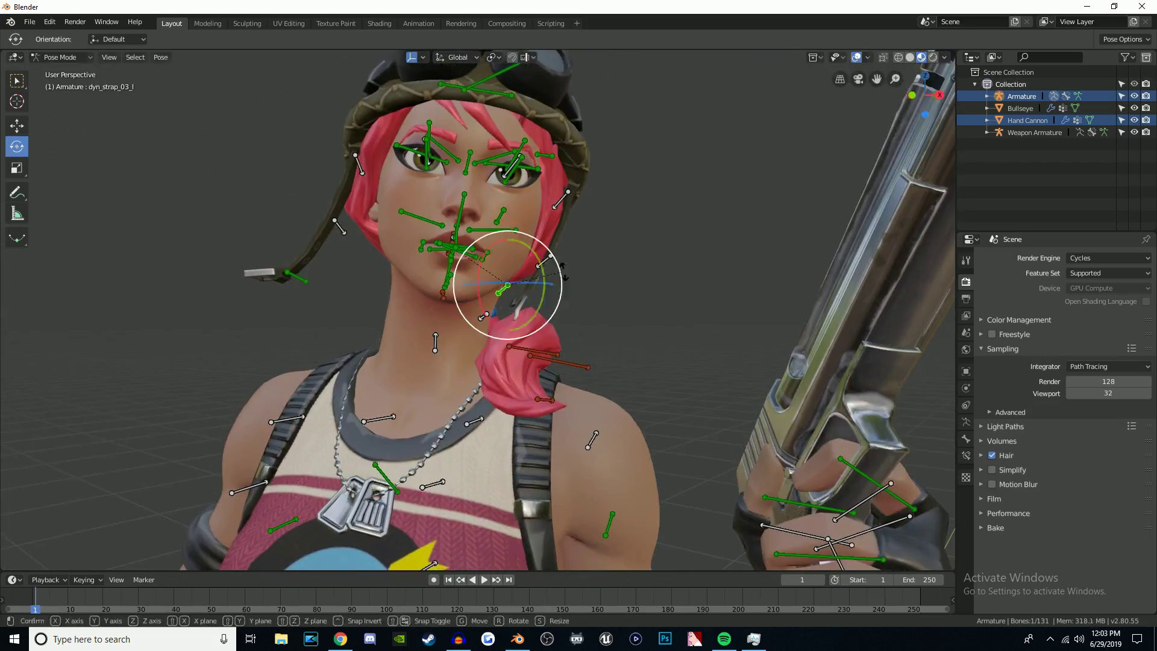
# - Adjust the eye-area bones, including the left upper eyelid, to start shaping the facial expression
pyautogui.scroll(4, 482, 253)
pyautogui.click(17, 125)
pyautogui.click(245, 116)
pyautogui.click(17, 146)
pyautogui.moveTo(386, 157); pyautogui.dragTo(372, 145)
pyautogui.click(505, 175)
pyautogui.click(17, 125)
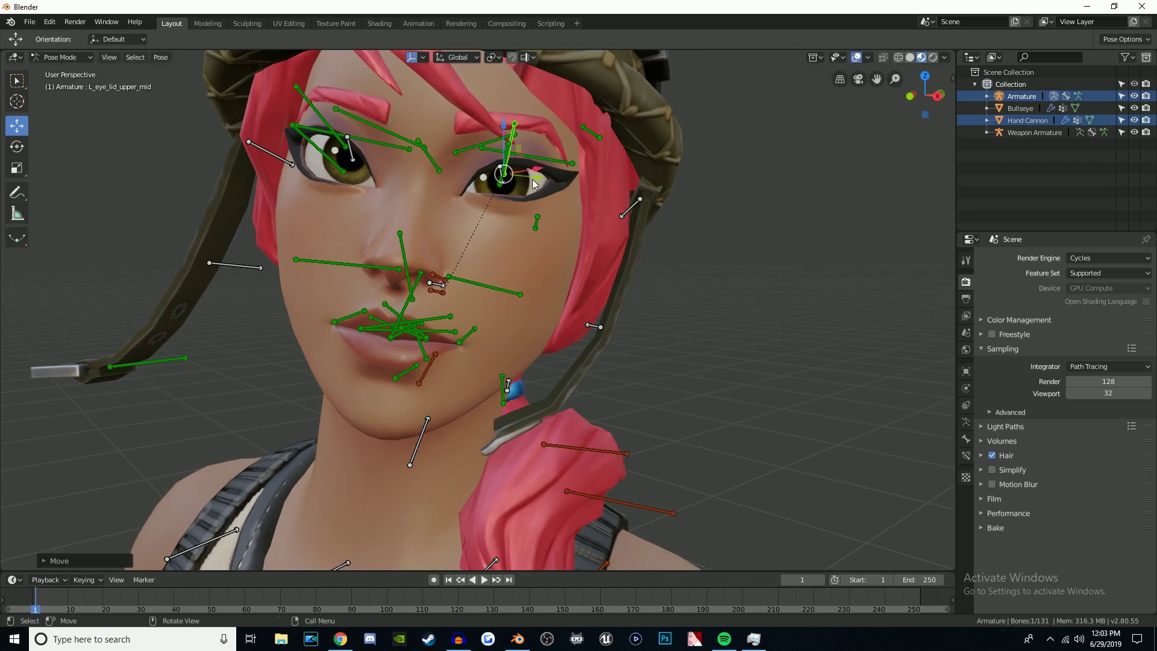
# - Adjust the brow and left lip corner bones to give the face a stern expression
pyautogui.moveTo(542, 301); pyautogui.dragTo(482, 302, button='middle')
pyautogui.click(440, 152)
pyautogui.scroll(-3, 440, 152)
pyautogui.press('c')
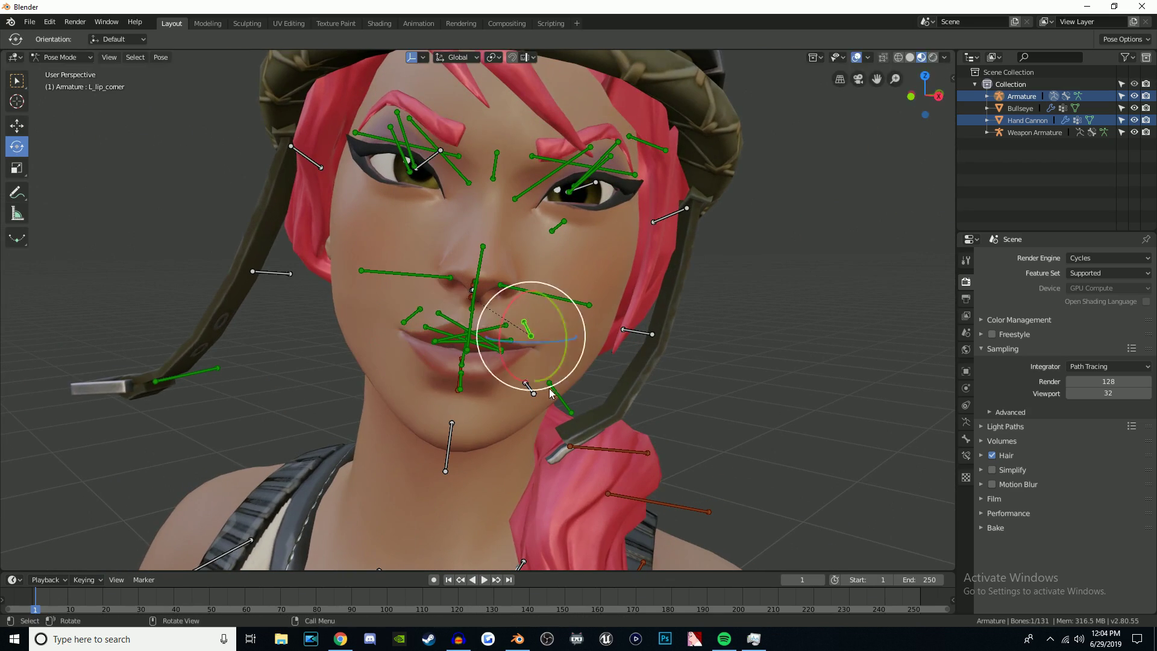
pyautogui.press('Escape')
# - Return to Object Mode, hide the Armature and remove the Hand Cannon from the selection
pyautogui.hotkey('ctrl', 'Tab')
pyautogui.press('h')
pyautogui.scroll(-4, 543, 336)
pyautogui.moveTo(482, 337); pyautogui.dragTo(449, 335, button='middle')
pyautogui.scroll(2, 482, 338)
pyautogui.moveTo(925, 95); pyautogui.dragTo(883, 99)
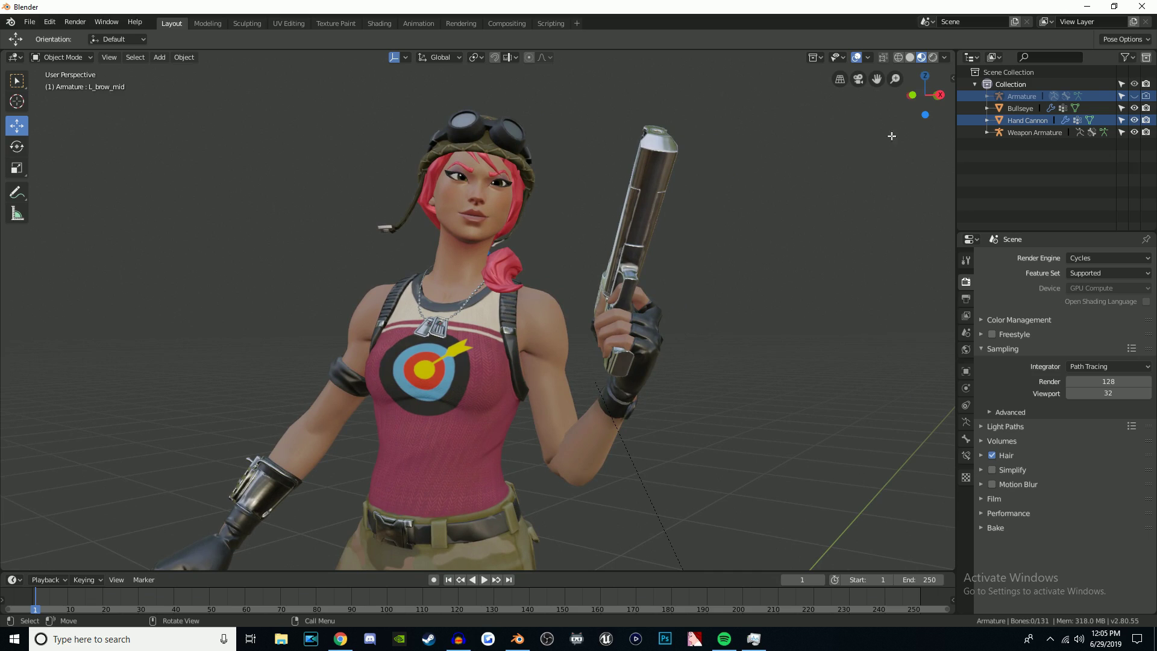
pyautogui.moveTo(925, 96); pyautogui.dragTo(879, 81)
pyautogui.scroll(-2, 577, 342)
pyautogui.keyDown('ctrl'); pyautogui.click(1028, 120); pyautogui.keyUp('ctrl')
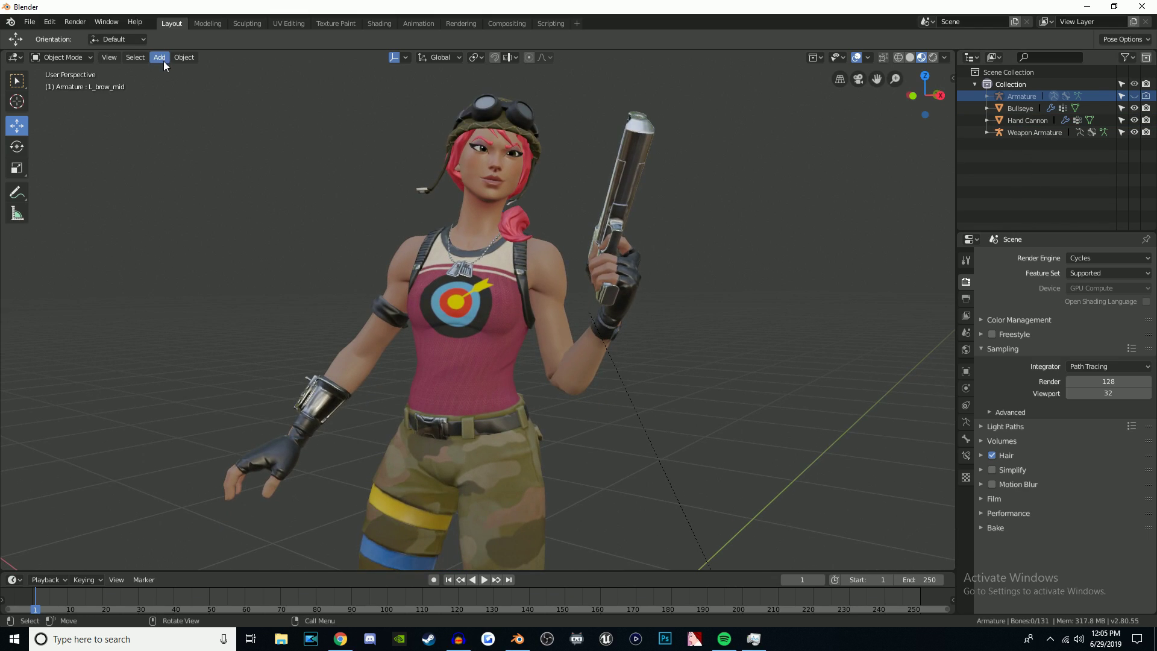
# - Add a camera to the scene and bring the whole character and camera into view
pyautogui.click(59, 57)
pyautogui.click(159, 57)
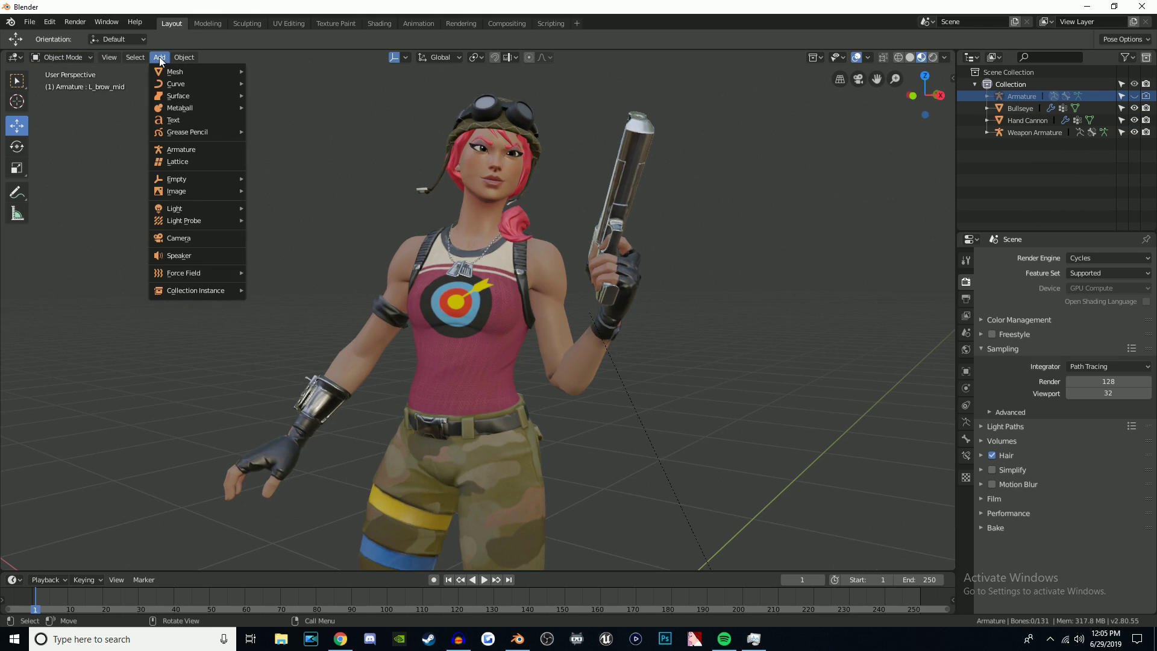
pyautogui.click(178, 238)
pyautogui.moveTo(928, 97); pyautogui.dragTo(879, 68)
pyautogui.keyDown('shift'); pyautogui.moveTo(856, 338); pyautogui.dragTo(800, 174, button='middle'); pyautogui.keyUp('shift')
pyautogui.scroll(-2, 799, 174)
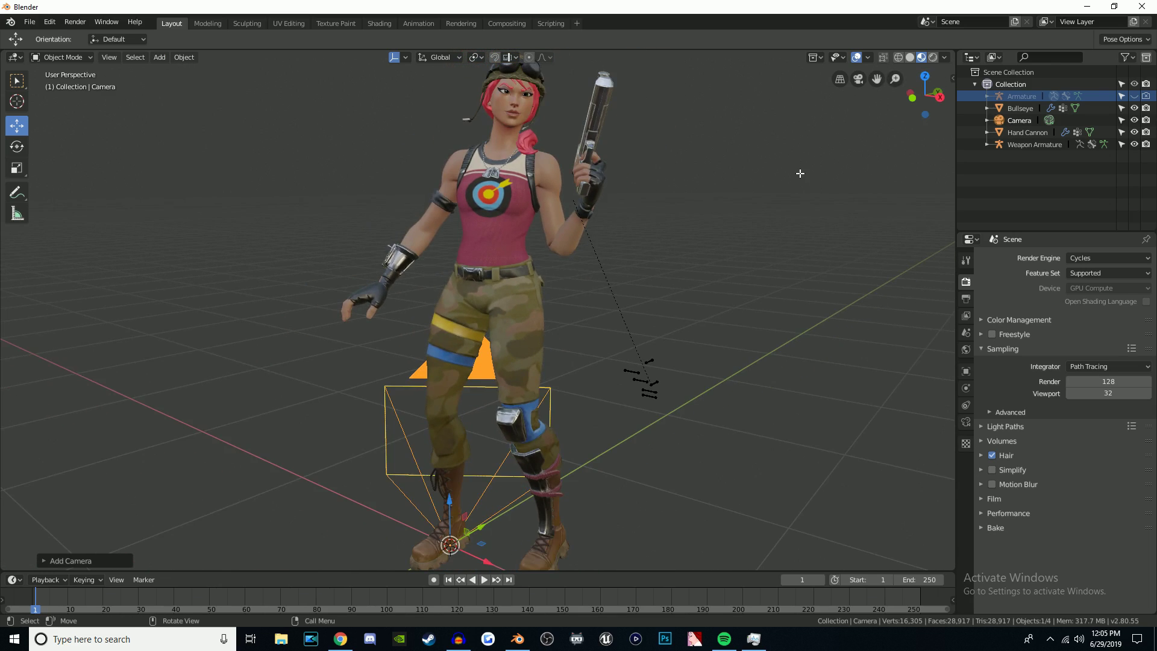
pyautogui.scroll(-1, 799, 174)
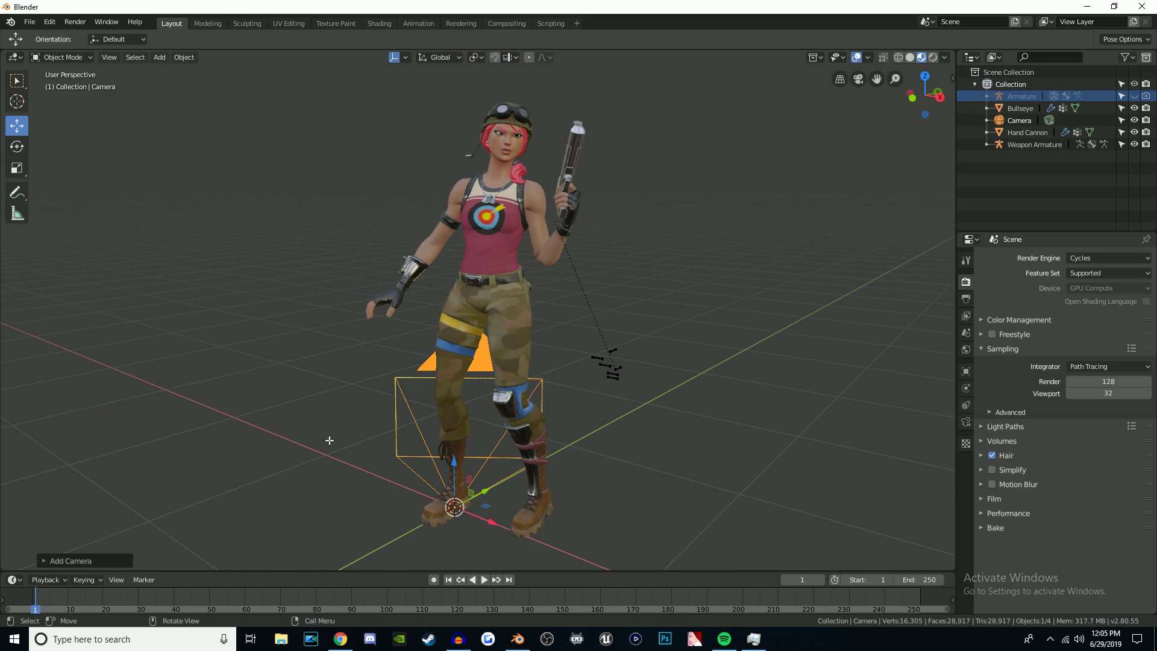
pyautogui.scroll(-3, 350, 455)
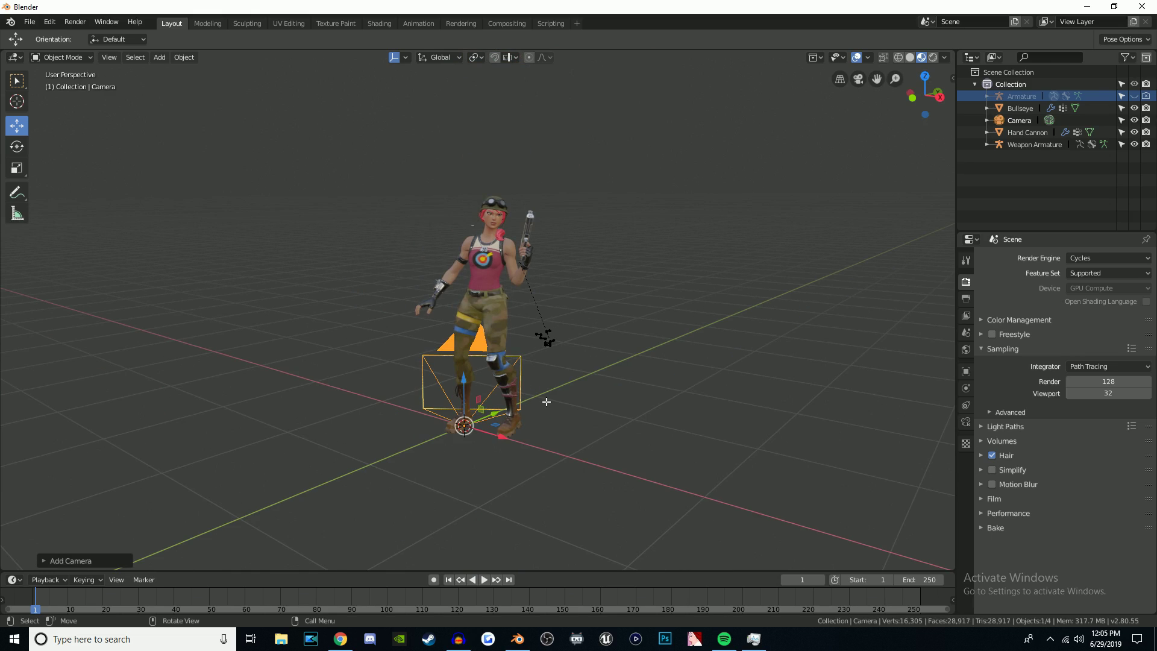
# - Scale the new camera uniformly at the character's feet
pyautogui.press('s')
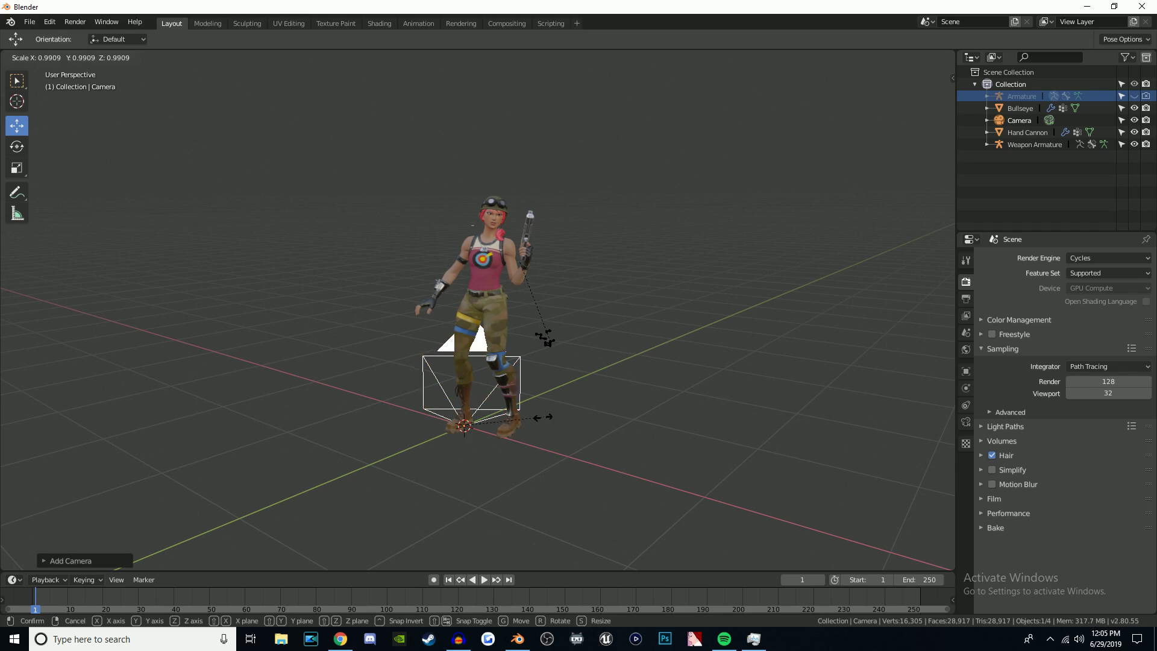
pyautogui.click(123, 123)
pyautogui.press('s')
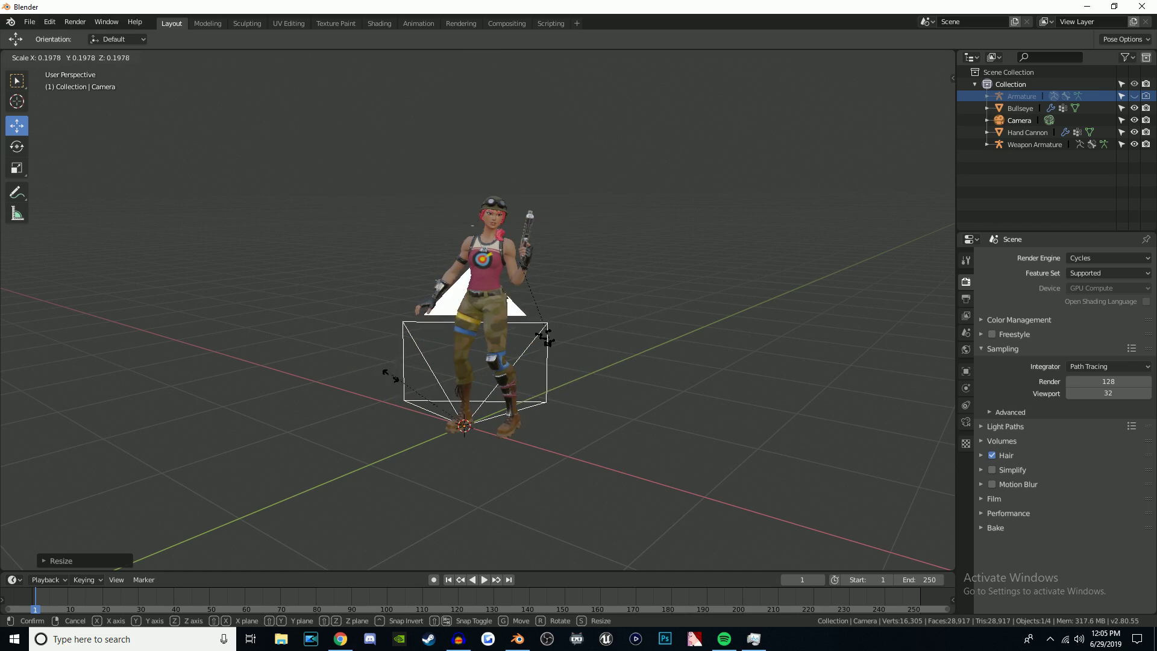
pyautogui.click(412, 410)
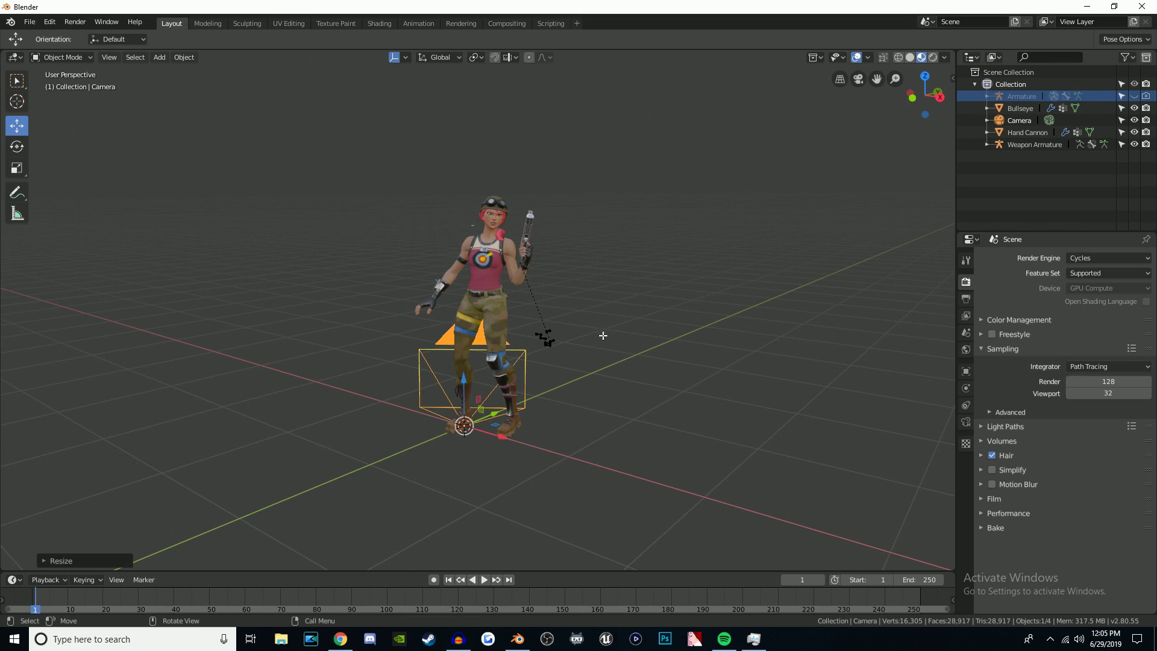
pyautogui.click(160, 57)
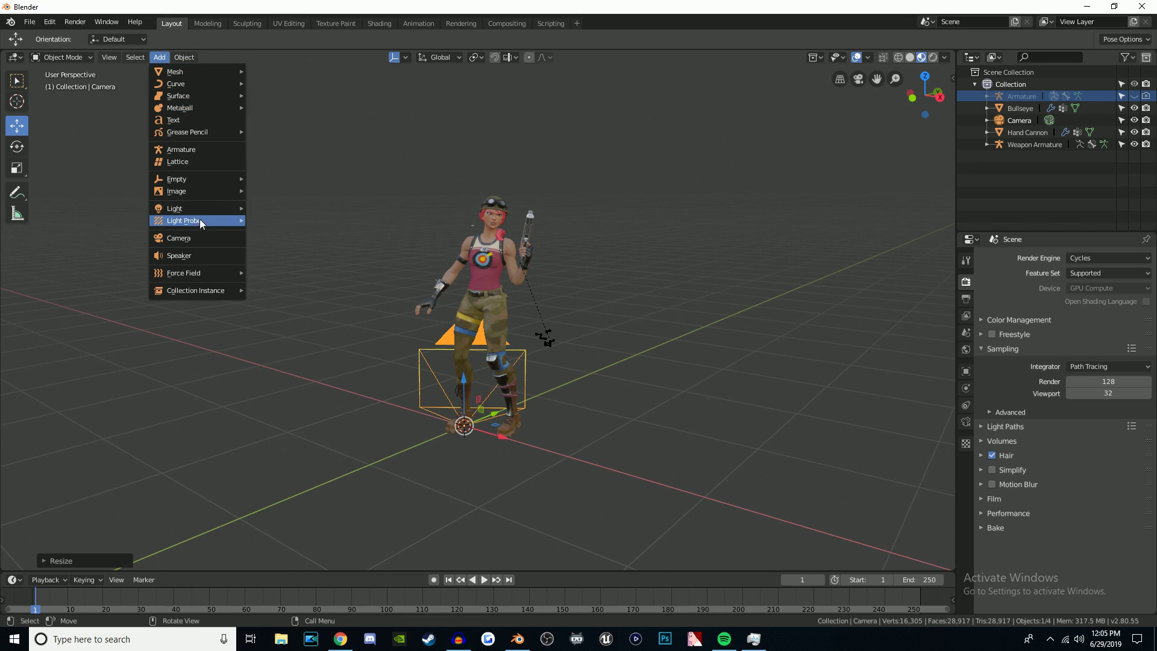
pyautogui.moveTo(201, 215)
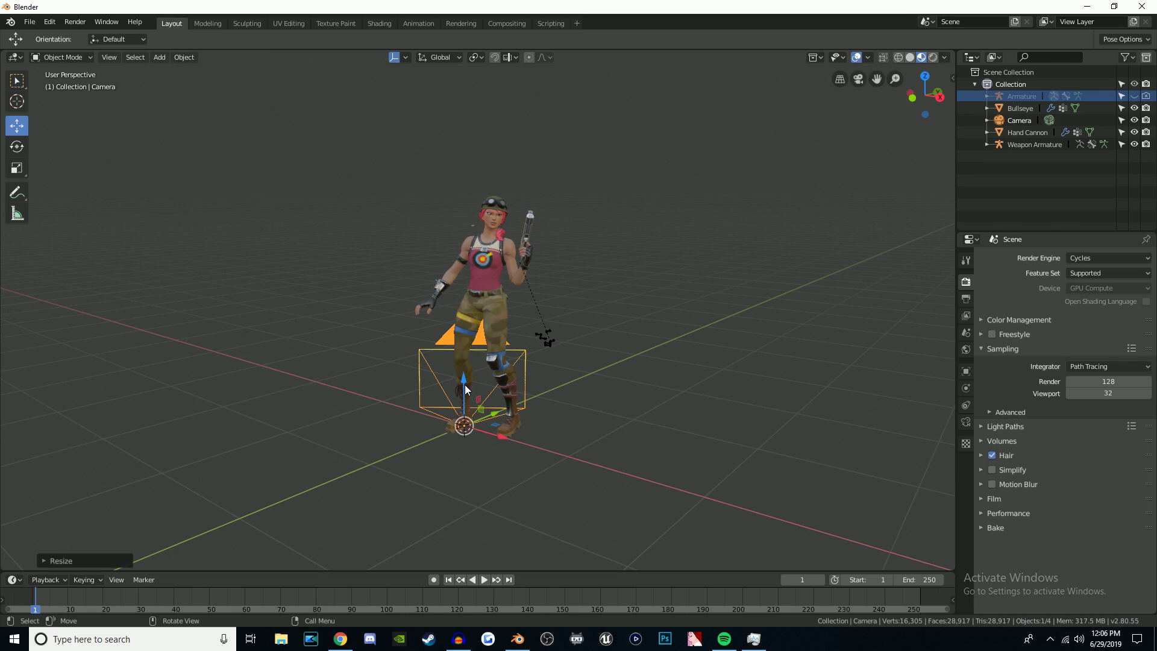
# - Undo the last change and rotate the camera so its frame tilts sideways
pyautogui.hotkey('ctrl', 'z')
pyautogui.click(17, 147)
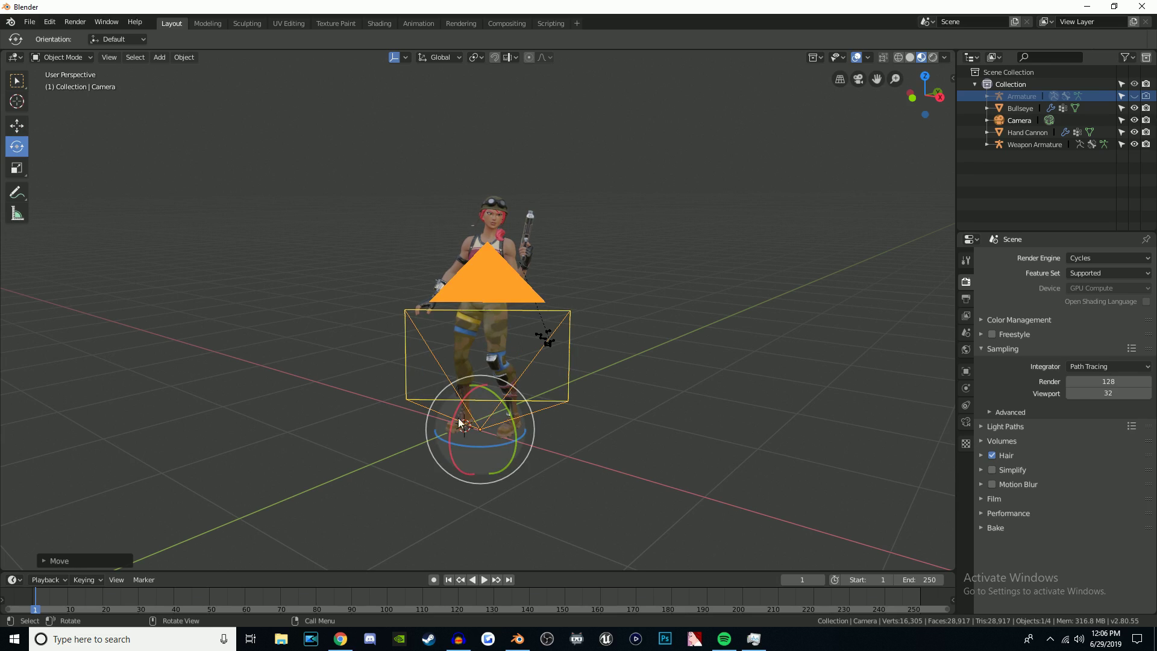
pyautogui.moveTo(454, 412); pyautogui.dragTo(519, 407)
pyautogui.click(16, 125)
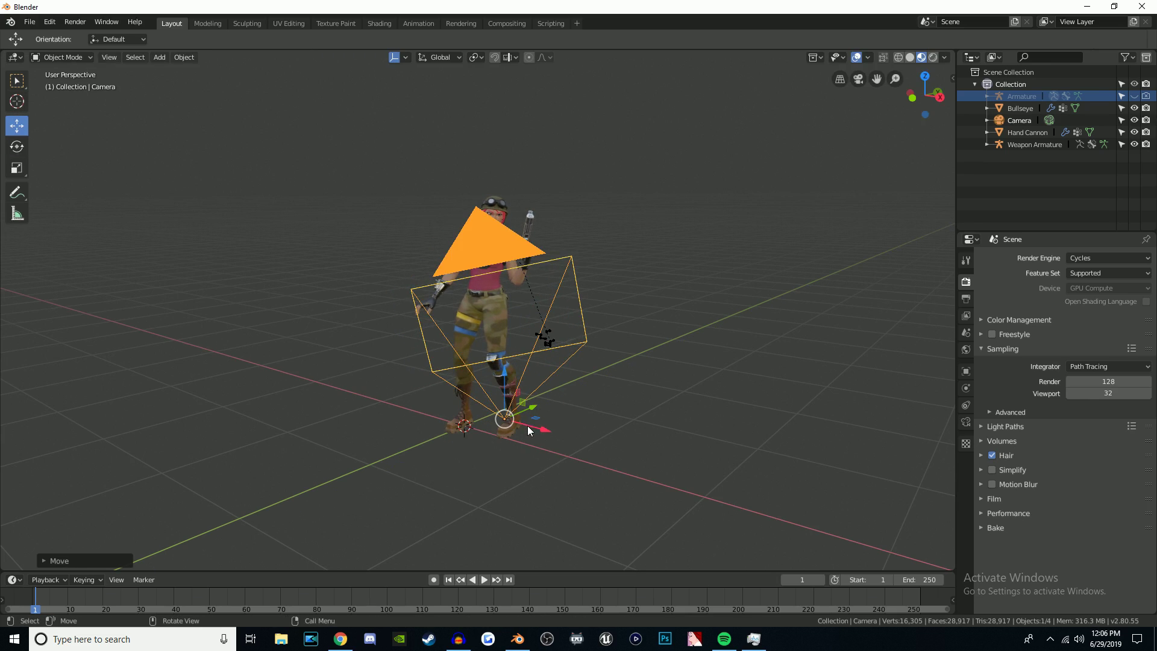
# - Raise and shift the camera, checking through the camera view, to frame the character's upper body and pistol
pyautogui.click(864, 77)
pyautogui.click(863, 77)
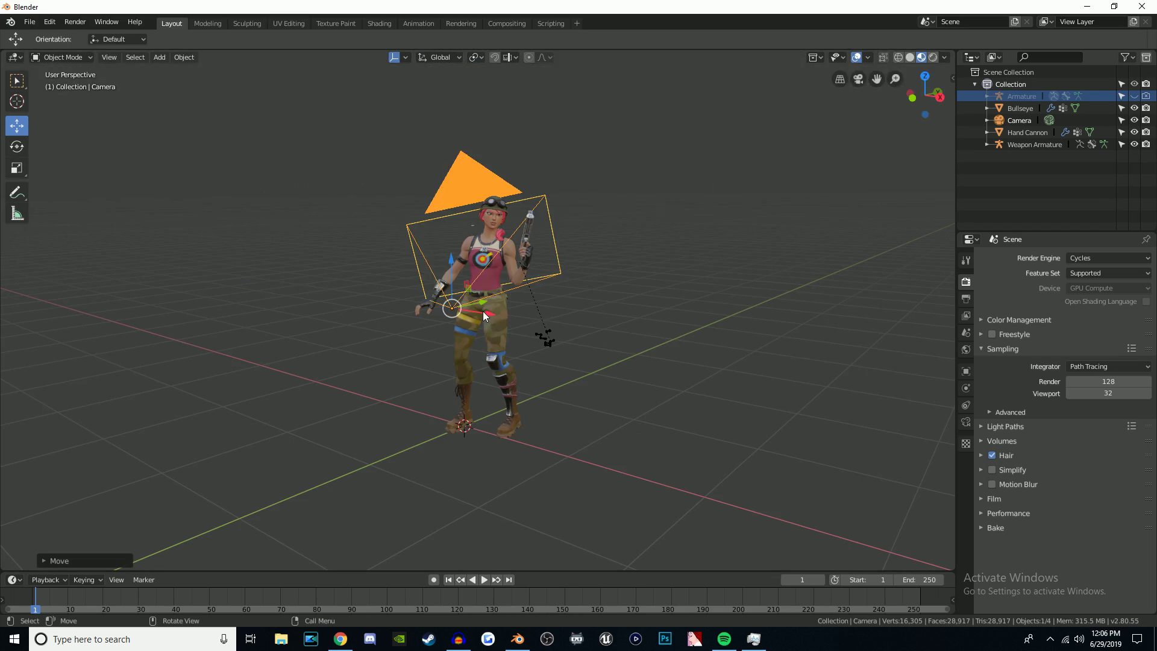
pyautogui.click(862, 78)
pyautogui.click(862, 78)
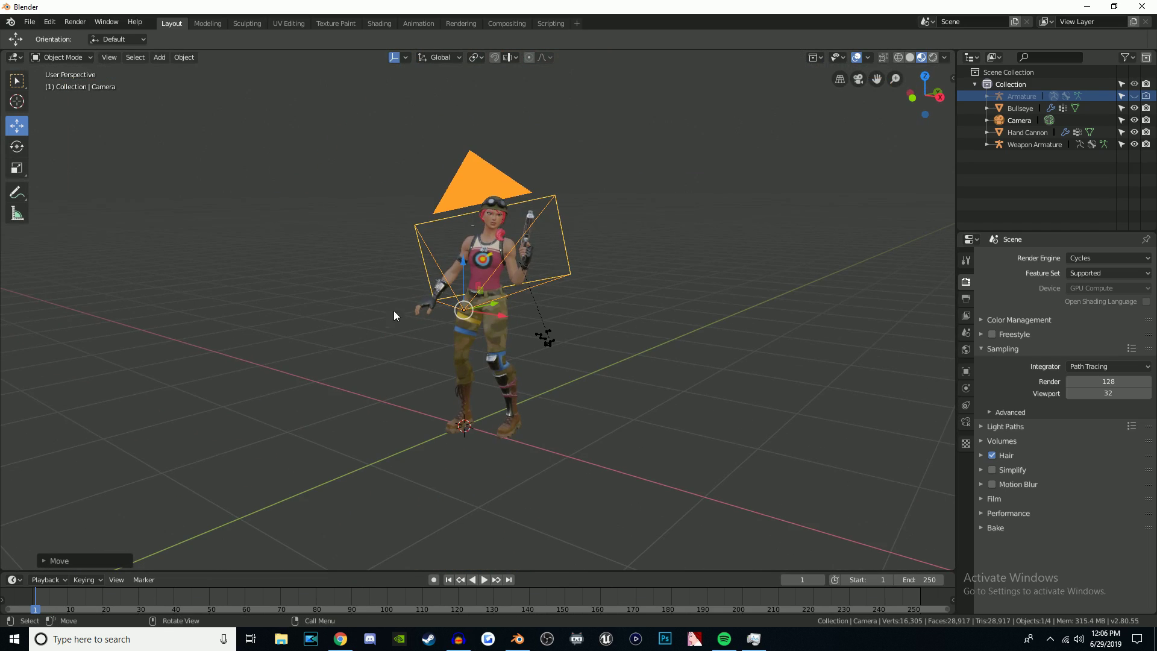
pyautogui.moveTo(467, 288); pyautogui.dragTo(474, 306)
pyautogui.click(859, 81)
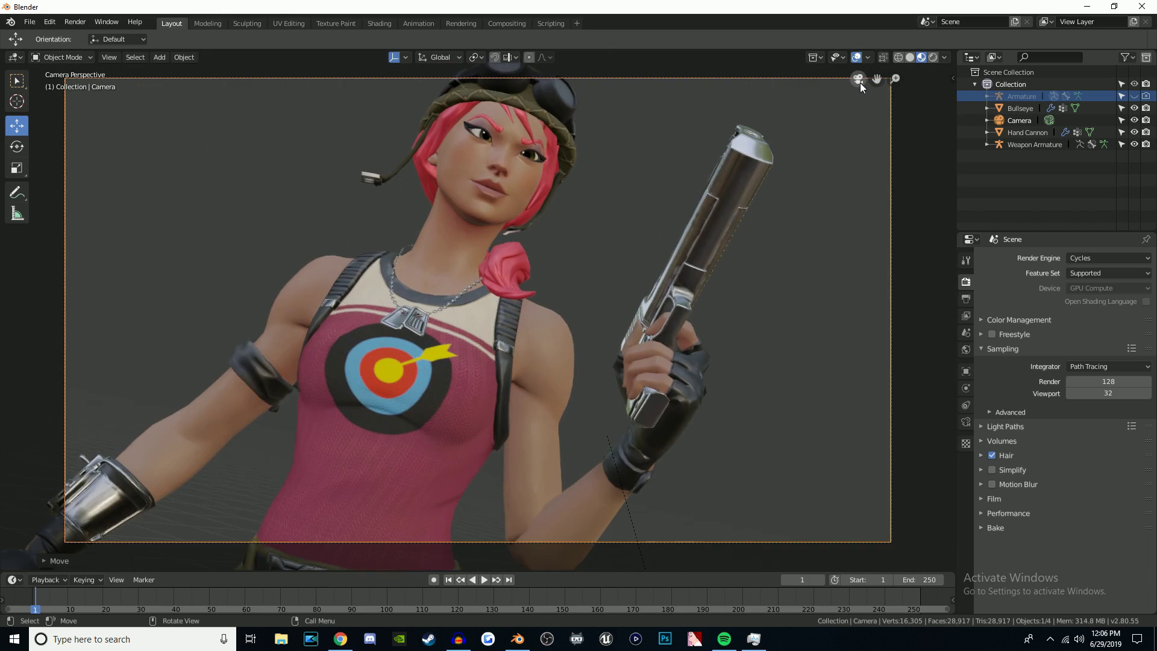
pyautogui.press('Home')
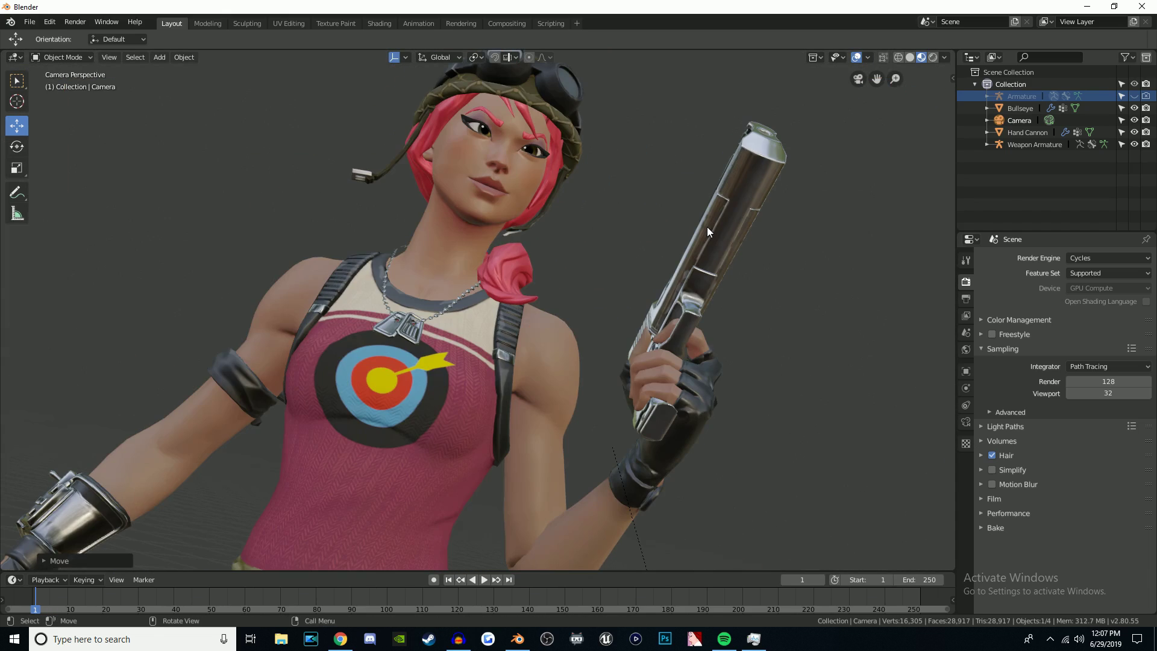
pyautogui.scroll(-1, 707, 226)
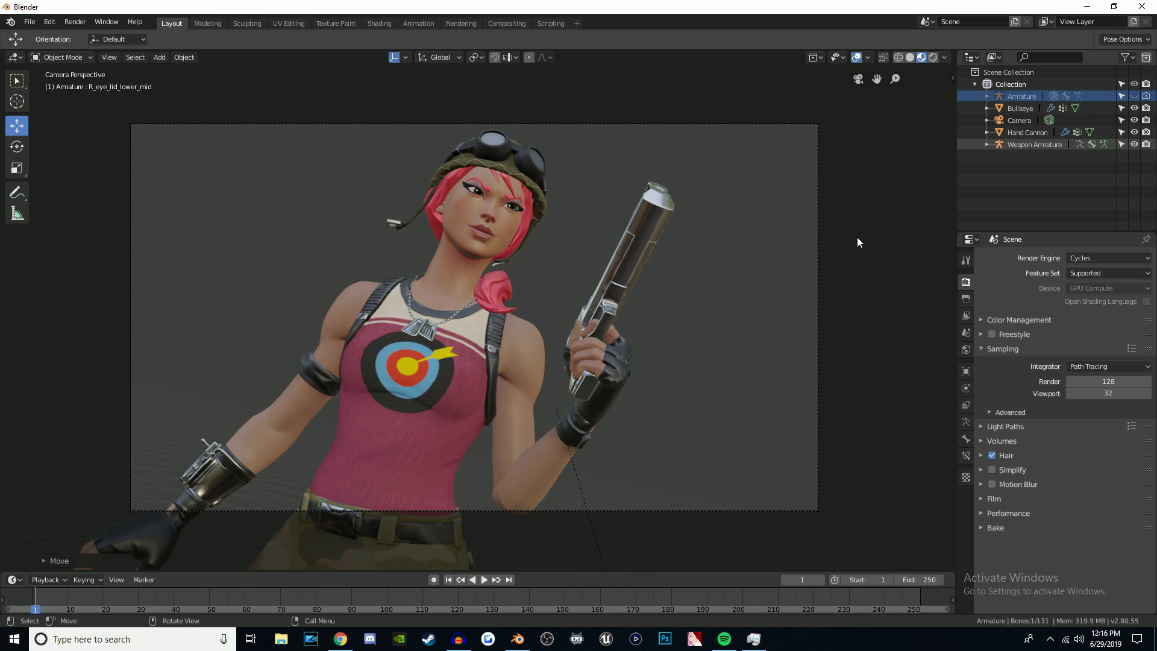
# - Enlarge the timeline area, turn it into a Shader Editor and set its shader type to World
pyautogui.moveTo(579, 570); pyautogui.dragTo(606, 416)
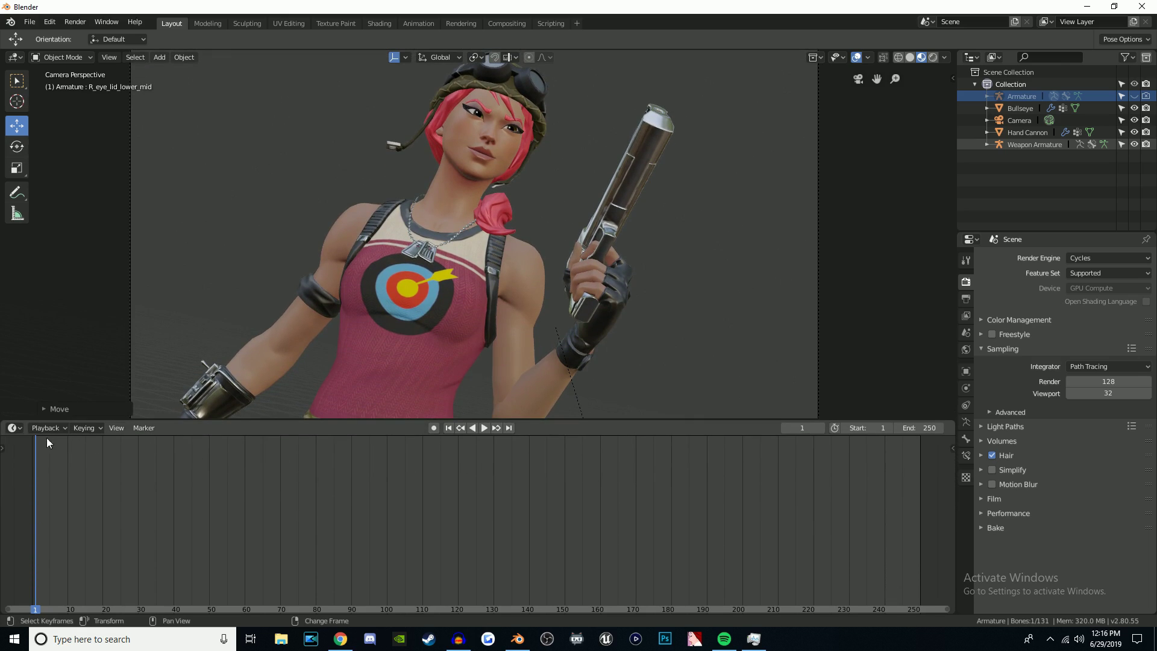
pyautogui.click(15, 428)
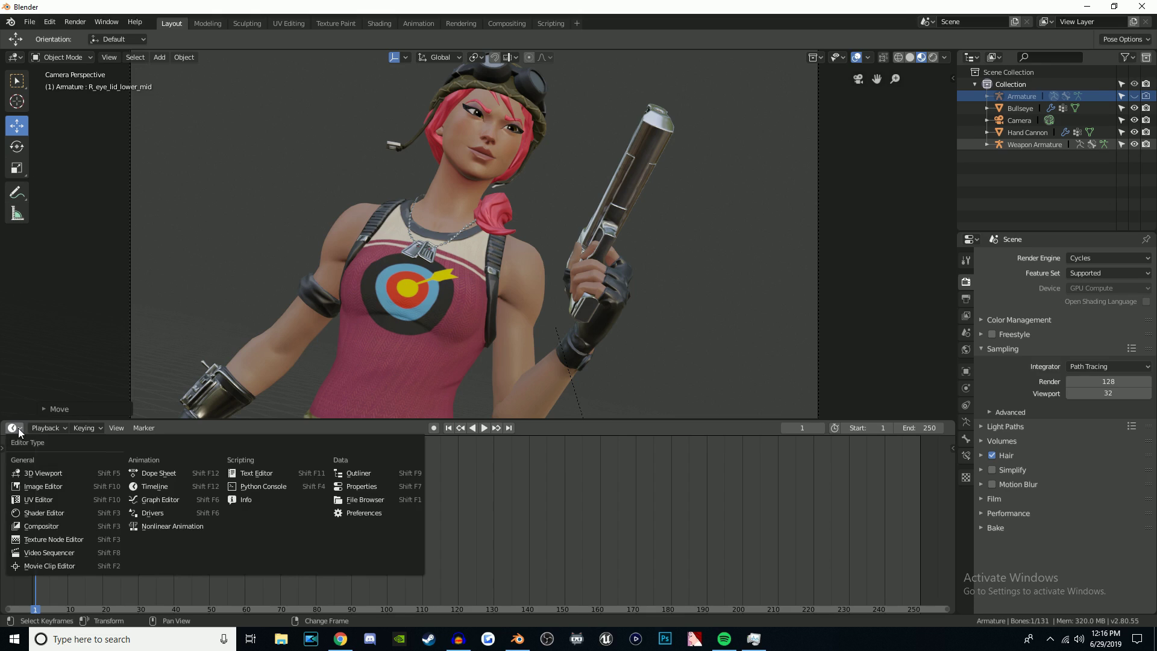
pyautogui.click(41, 515)
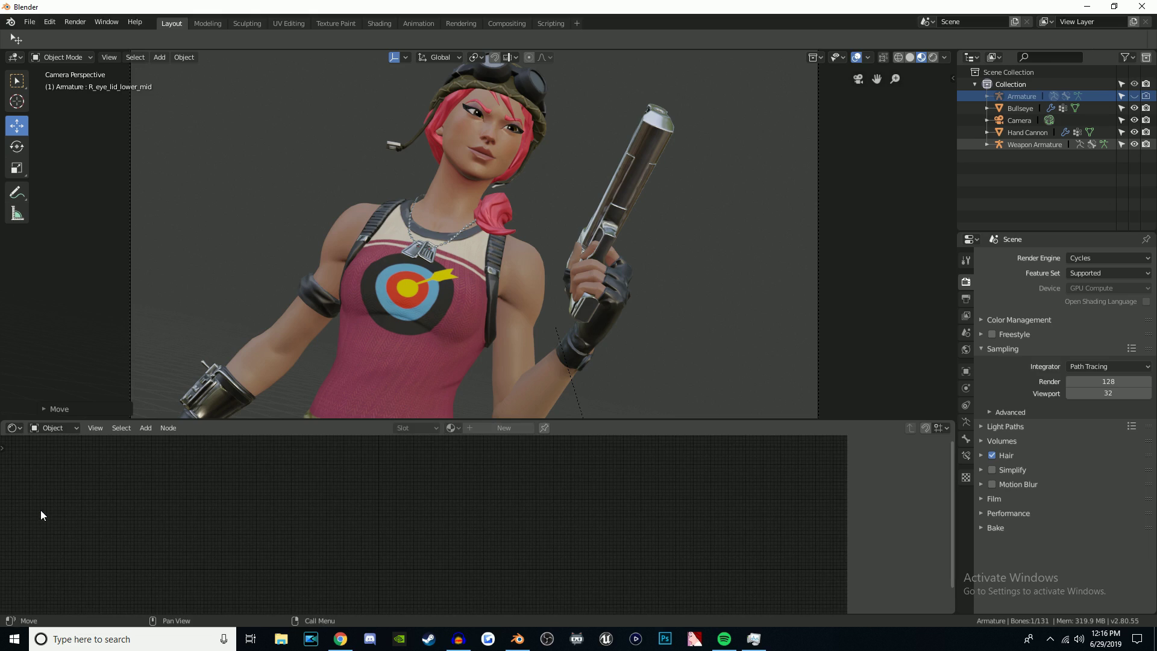
pyautogui.click(53, 429)
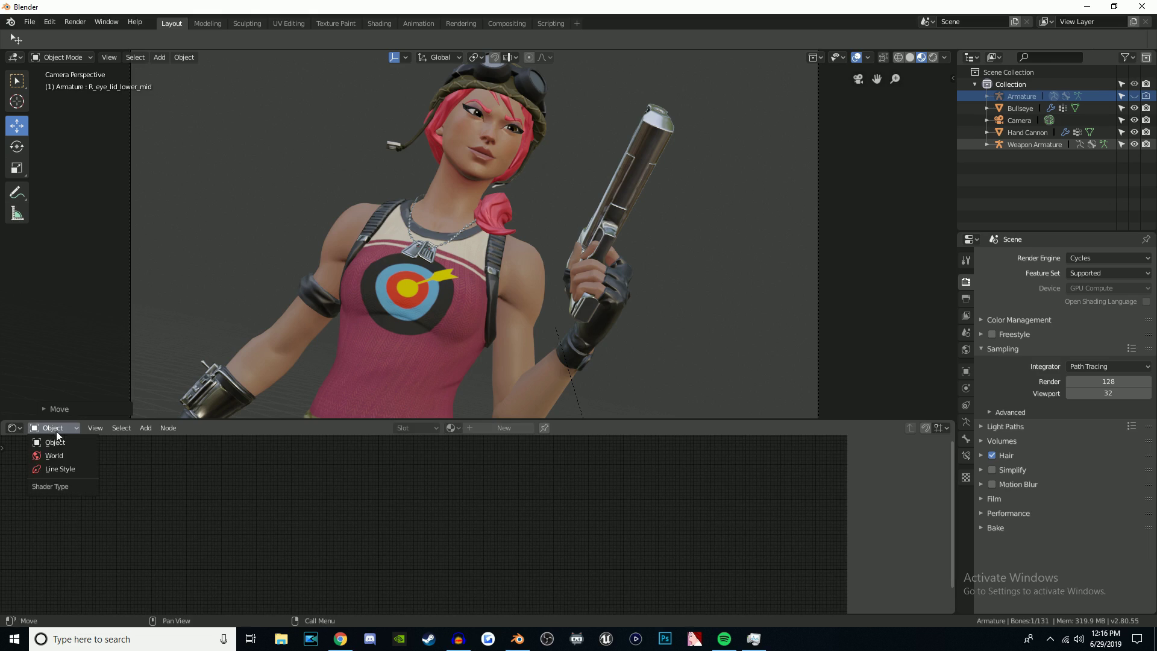
pyautogui.click(59, 453)
pyautogui.scroll(5, 475, 522)
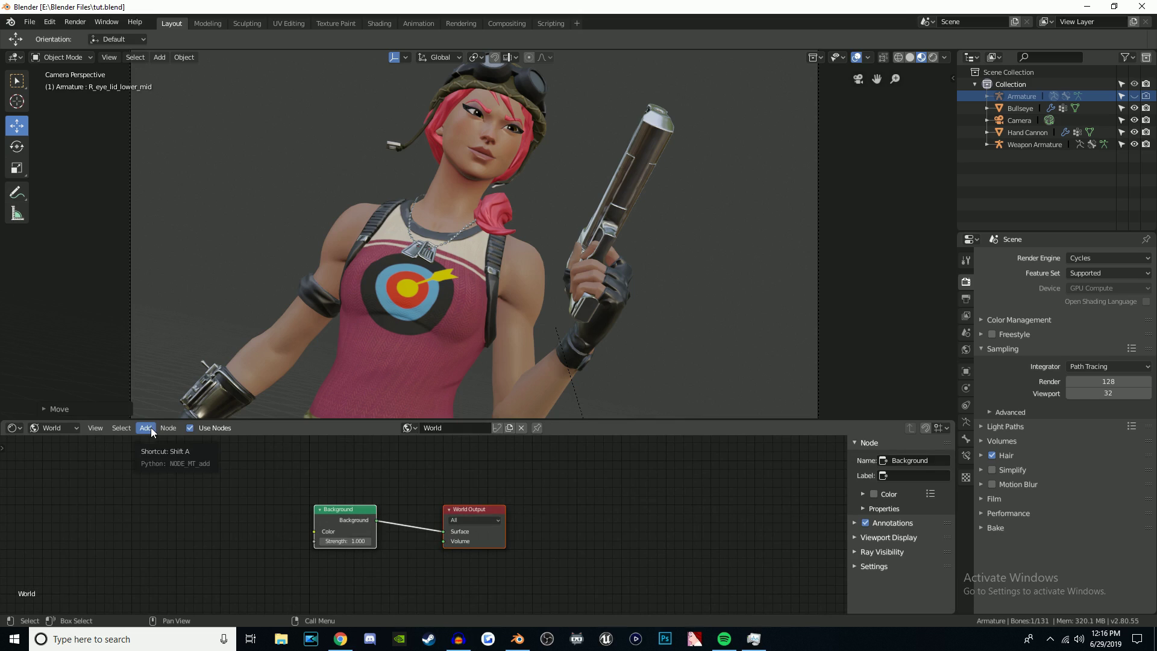
# - Add an Environment Texture node and connect its Color output to the Background node's Color input
pyautogui.hotkey('shift', 'a')
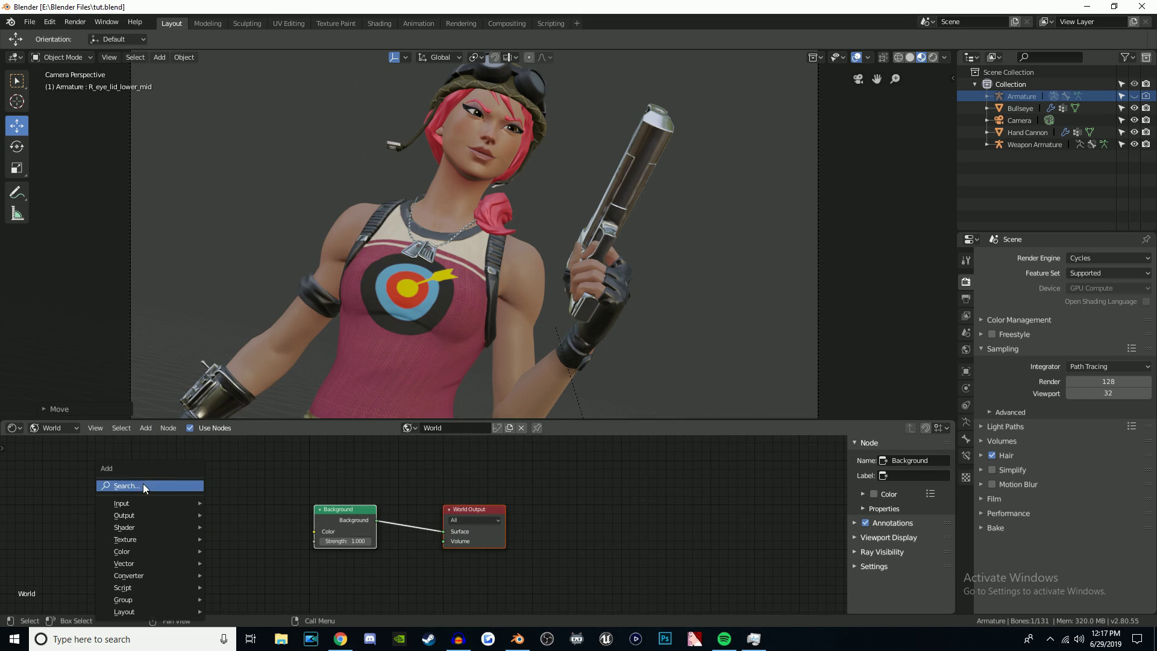
pyautogui.click(143, 483)
pyautogui.write('envi')
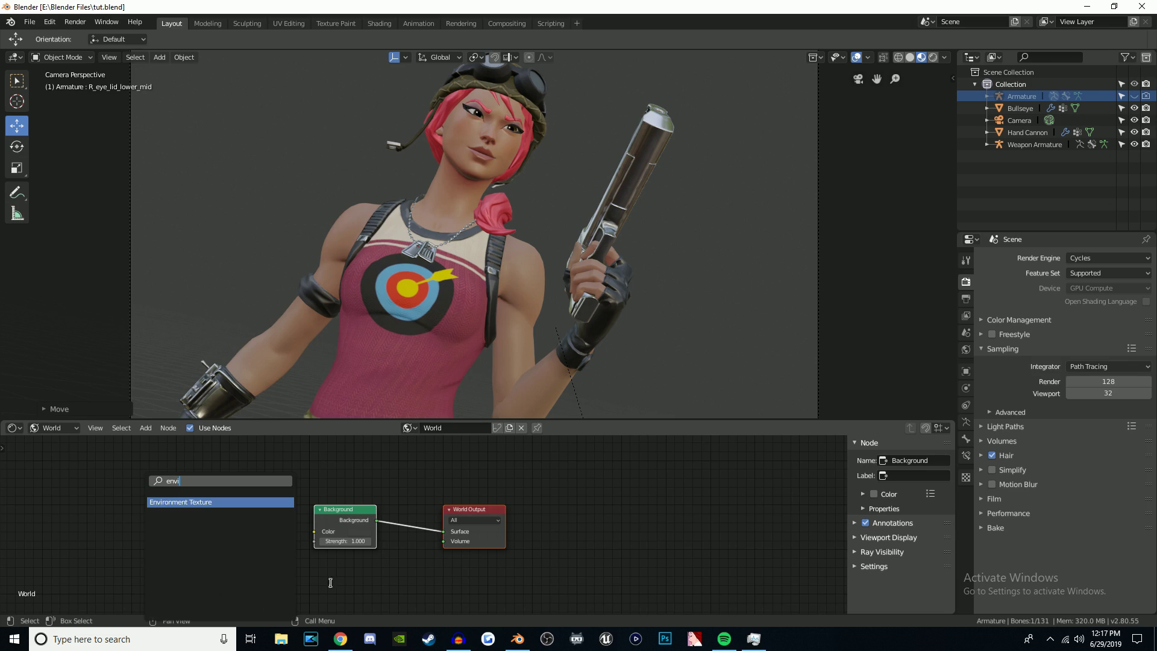
pyautogui.click(235, 502)
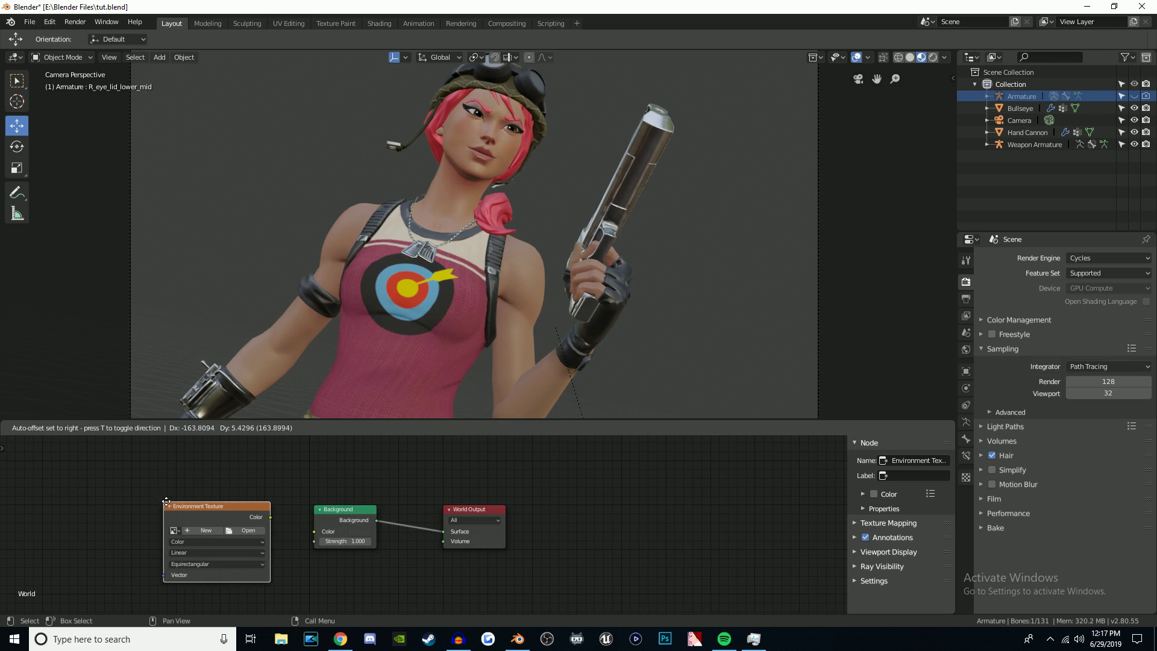
pyautogui.click(161, 501)
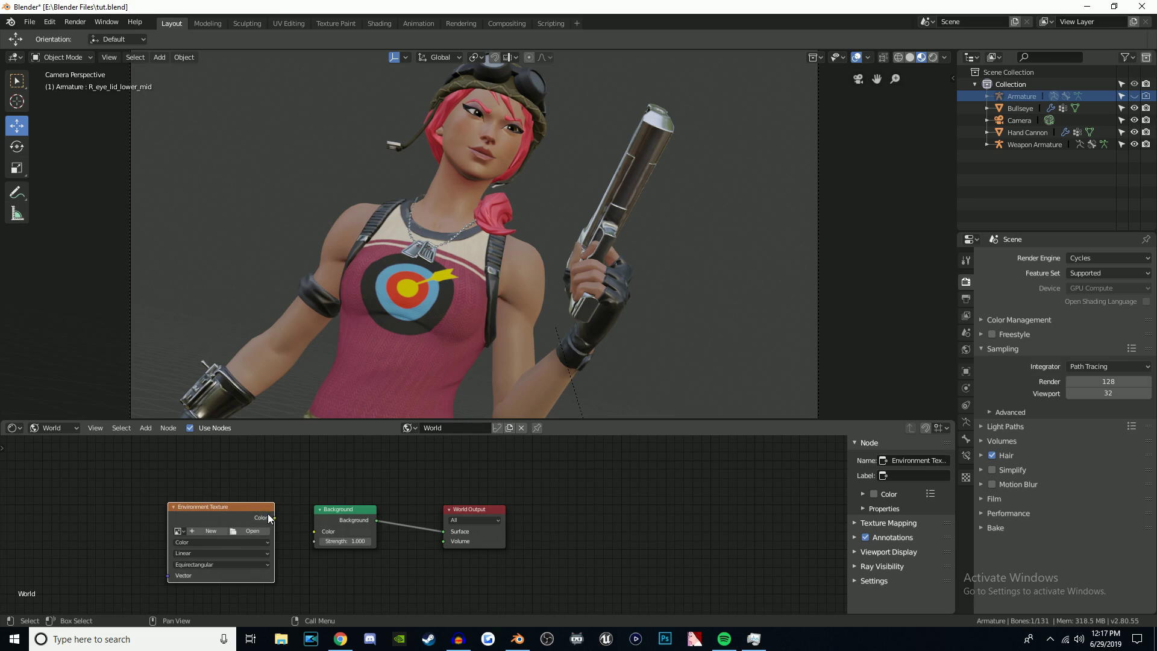
pyautogui.moveTo(276, 519); pyautogui.dragTo(316, 536)
# - Load delta_2_16k.hdr from the HDRI'S folder into the Environment Texture node and display the viewport in rendered shading
pyautogui.click(262, 532)
pyautogui.click(46, 263)
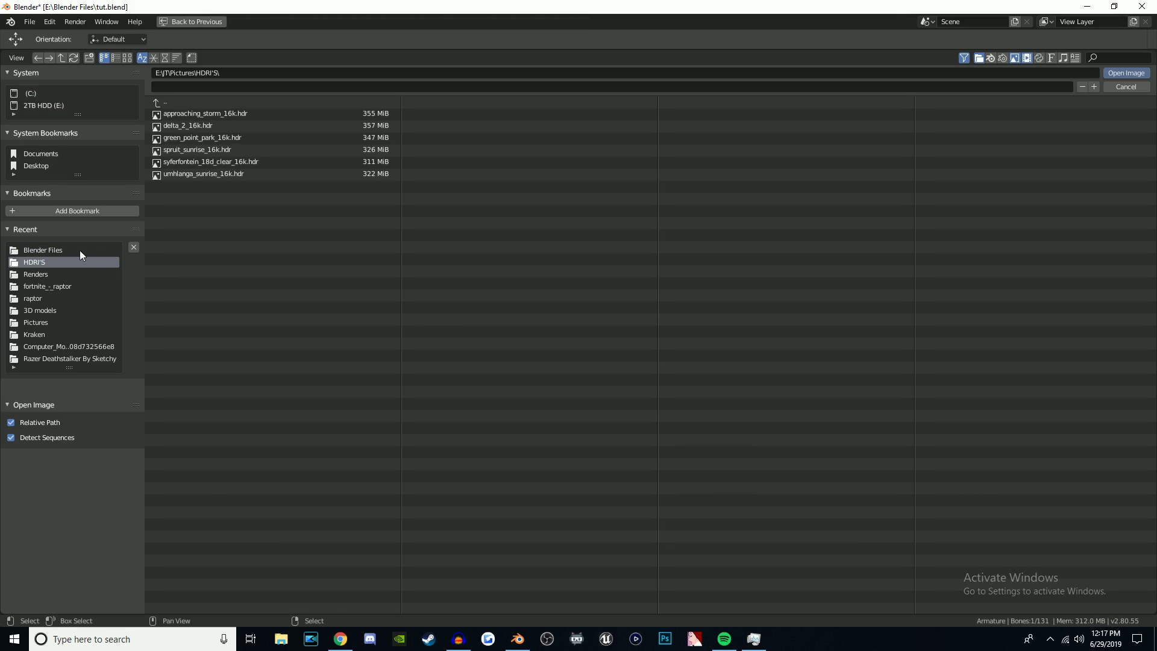
pyautogui.click(179, 127)
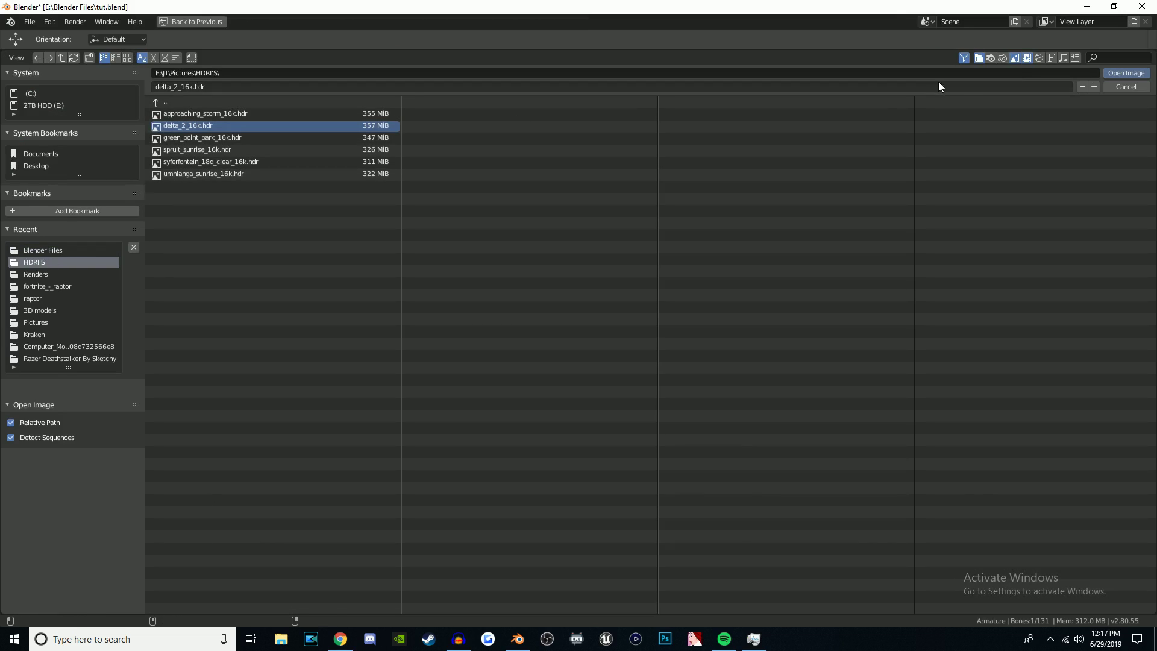
pyautogui.click(1128, 73)
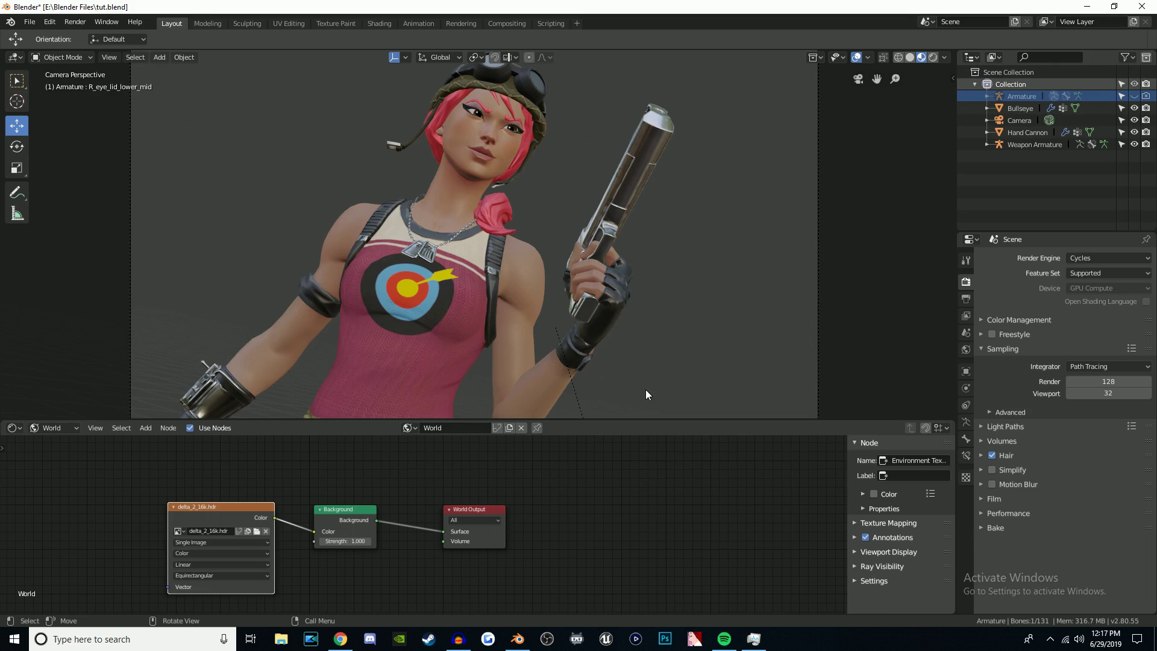
pyautogui.click(932, 58)
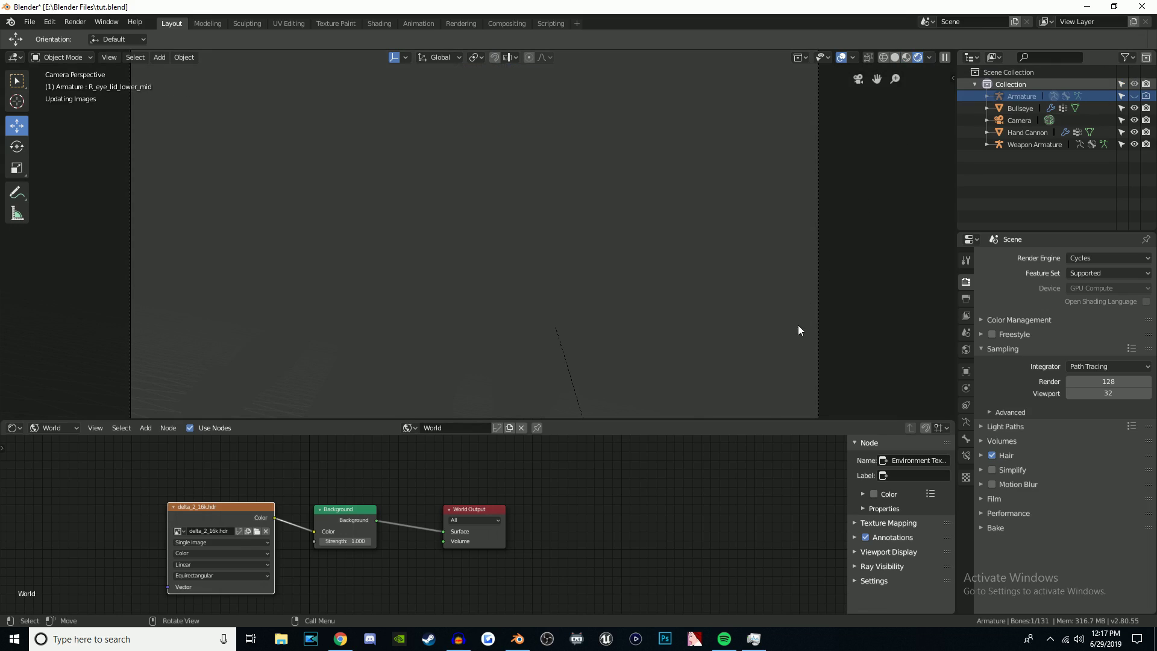
# - Shrink the node editor area and inspect the HDRI-lit character and pistol in the rendered camera view
pyautogui.moveTo(747, 419); pyautogui.dragTo(748, 562)
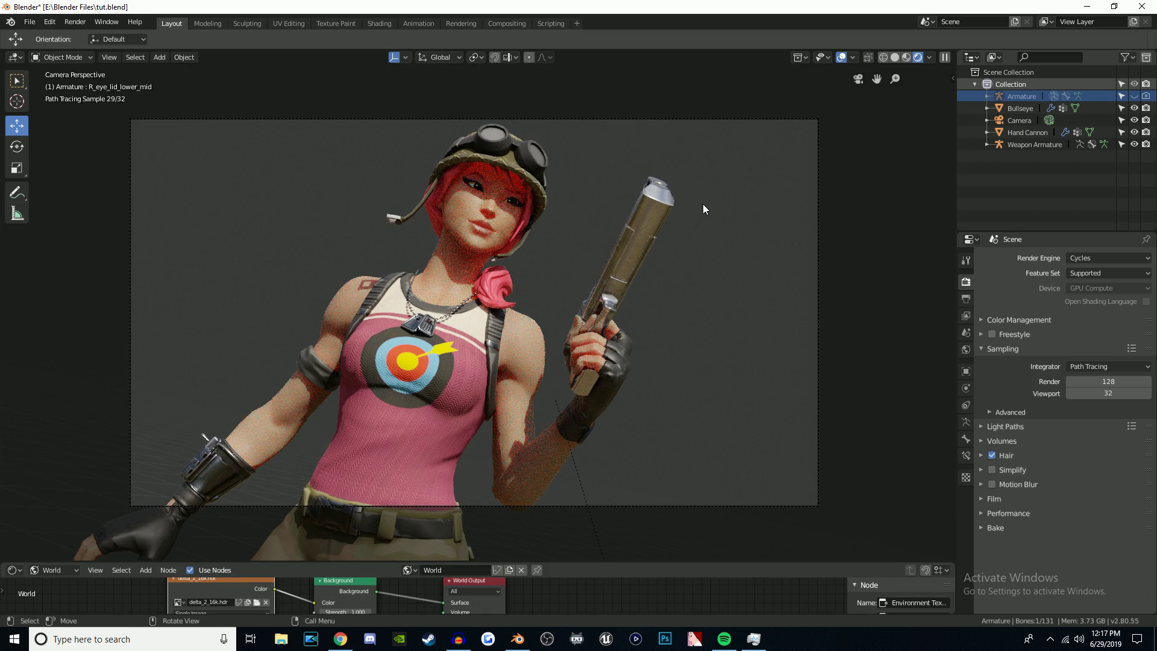
pyautogui.scroll(1, 712, 271)
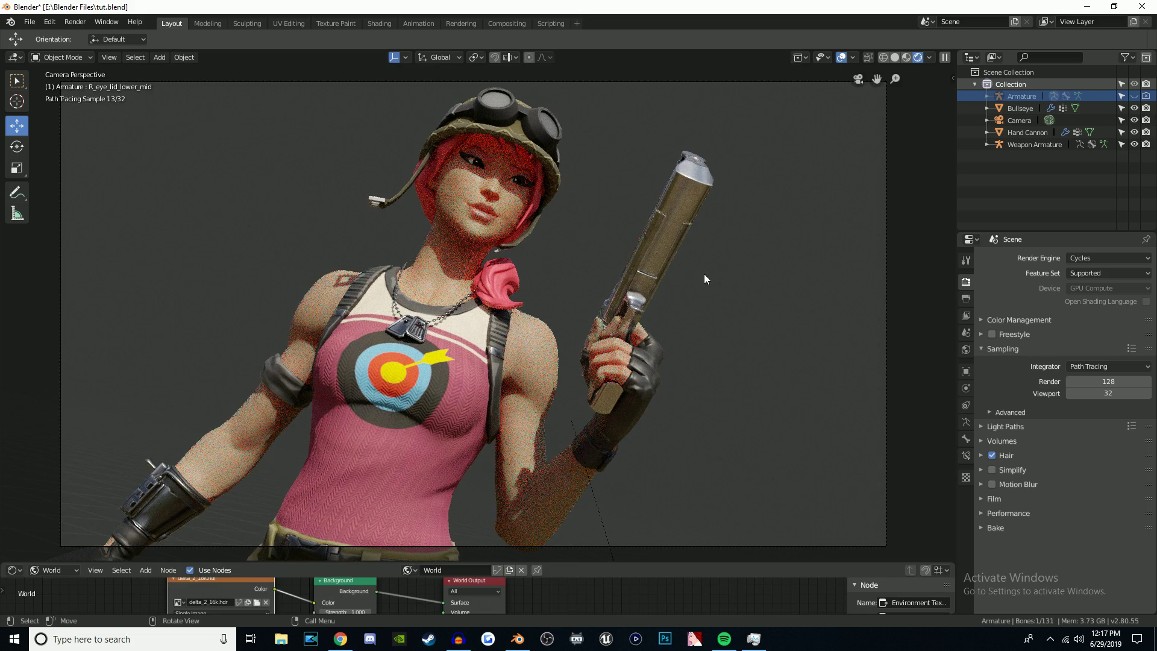
pyautogui.scroll(-1, 645, 281)
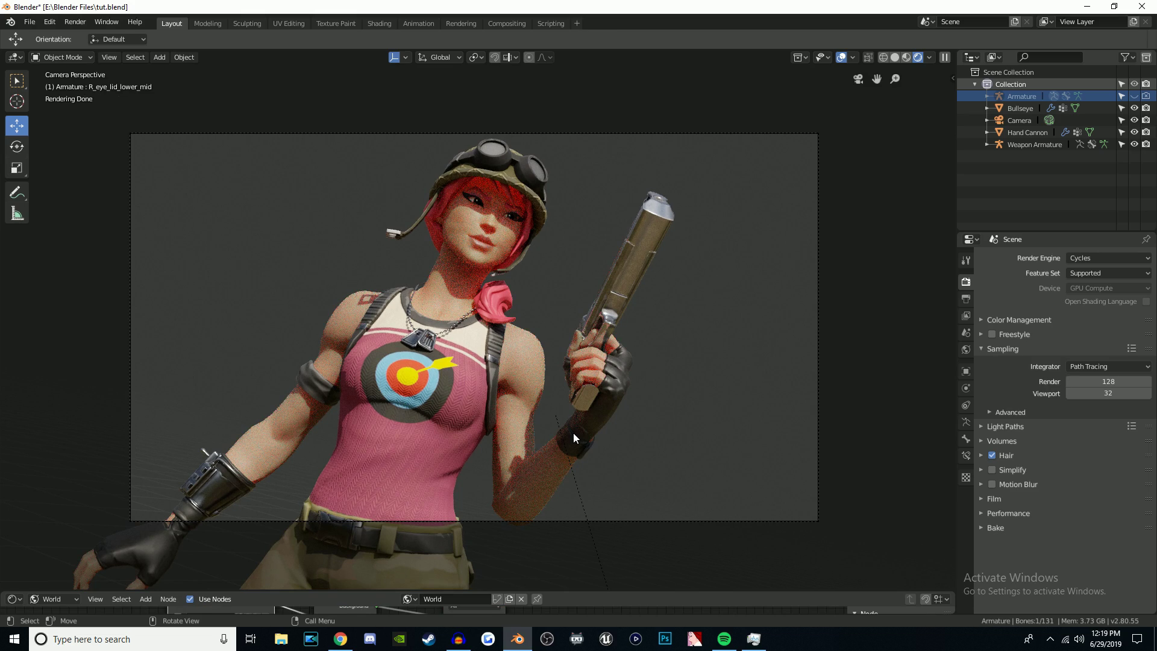
# - Try adding an area light and placing it above the character's head
pyautogui.click(159, 57)
pyautogui.moveTo(191, 207)
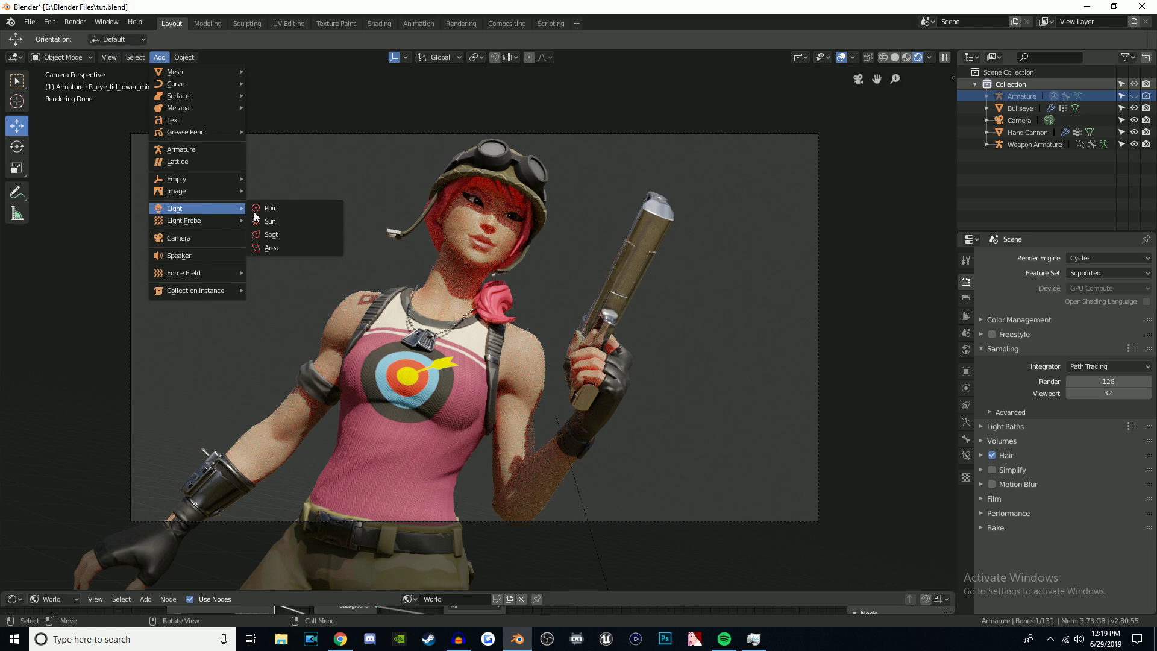
pyautogui.click(299, 251)
pyautogui.moveTo(579, 325); pyautogui.dragTo(565, 341, button='middle')
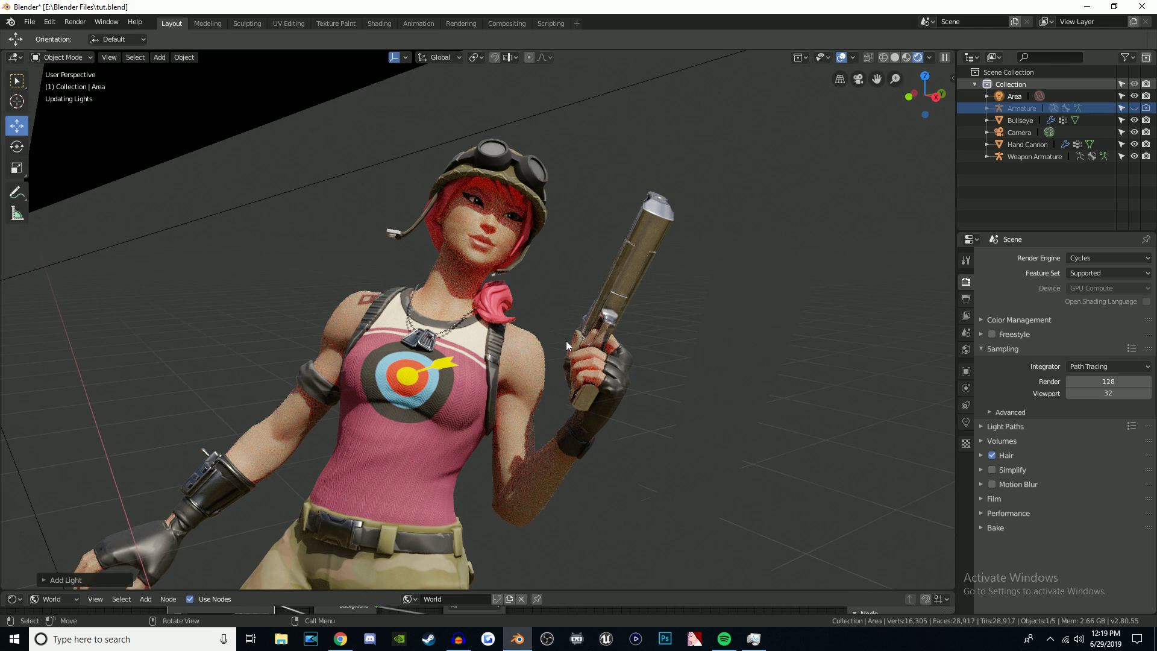
pyautogui.scroll(-6, 588, 273)
pyautogui.press('g')
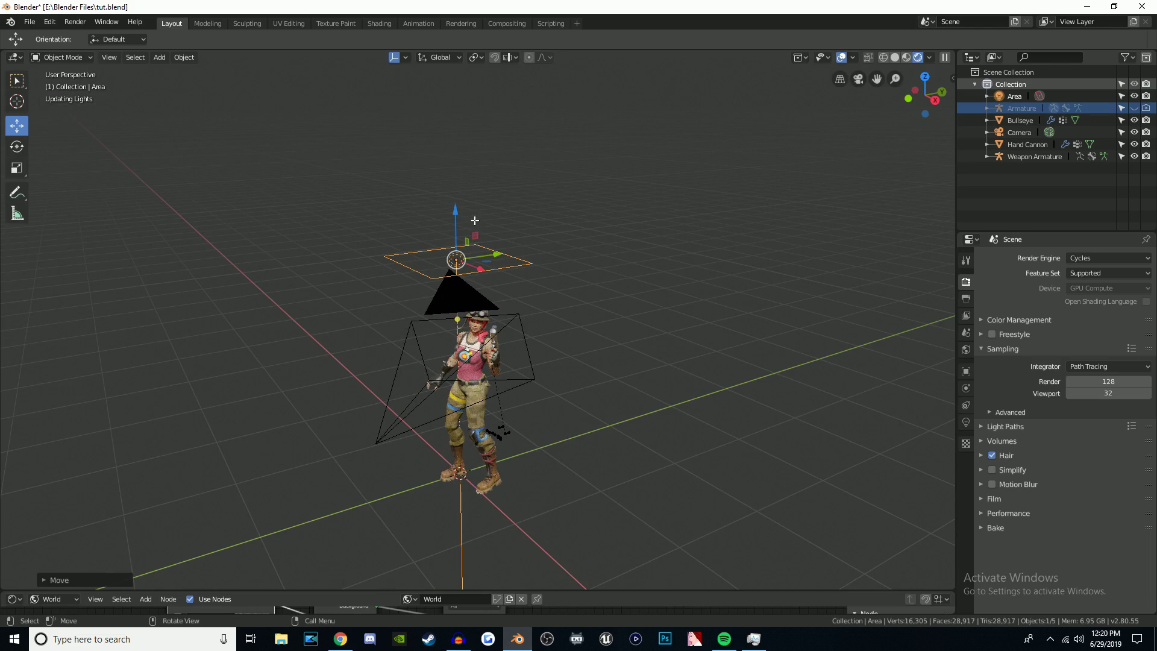
pyautogui.click(516, 254)
pyautogui.press('g')
pyautogui.click(513, 256)
pyautogui.press('g')
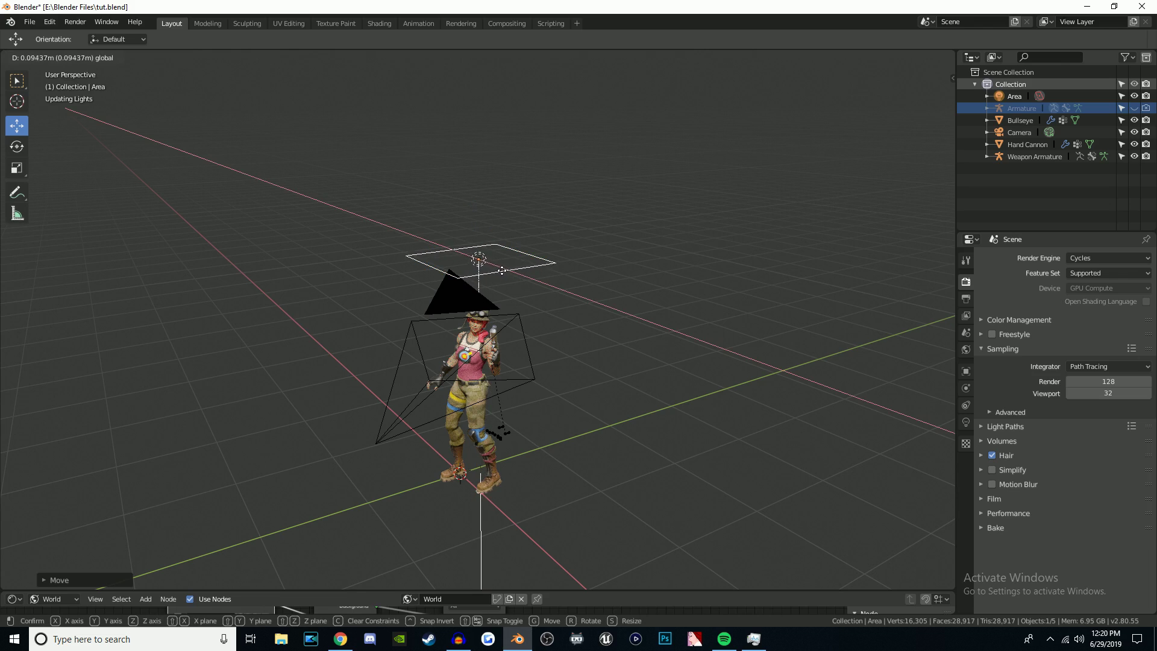
pyautogui.click(507, 270)
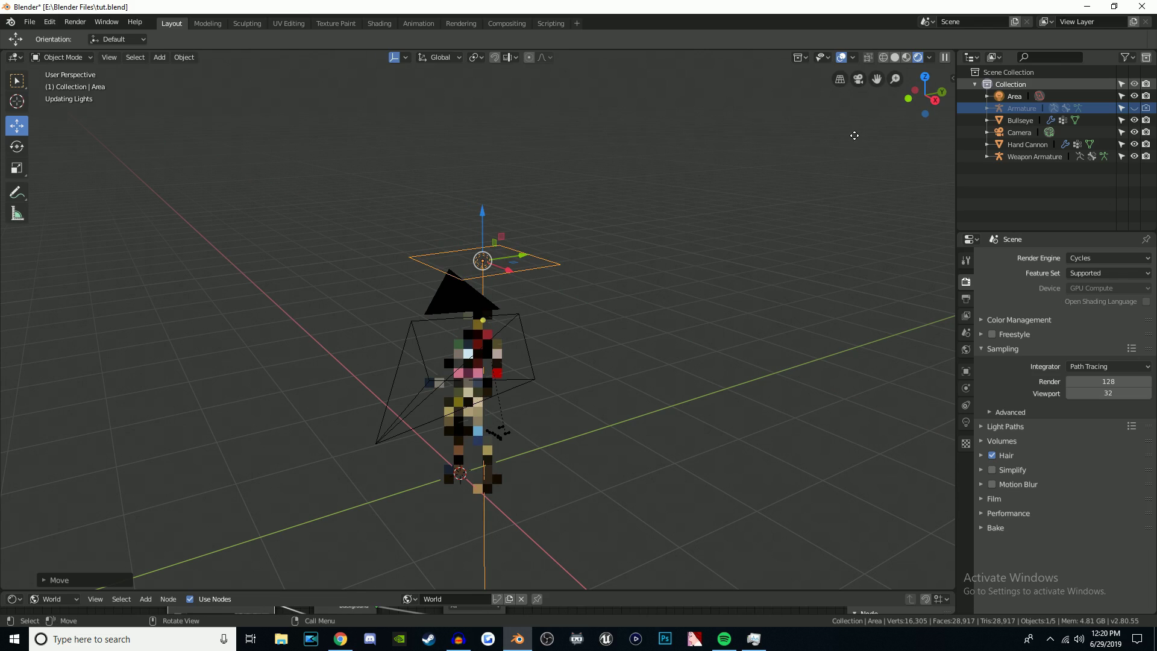
# - Delete the area light from the scene
pyautogui.rightClick(1023, 100)
pyautogui.click(963, 128)
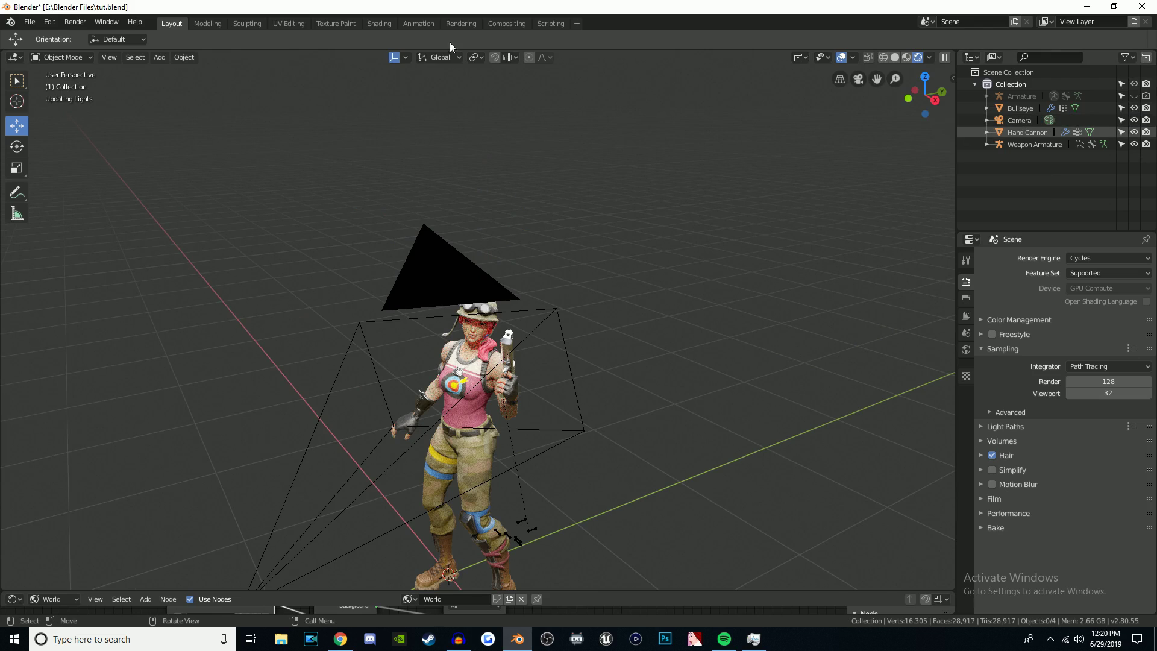
pyautogui.click(29, 23)
pyautogui.click(63, 115)
pyautogui.moveTo(922, 100); pyautogui.dragTo(932, 96)
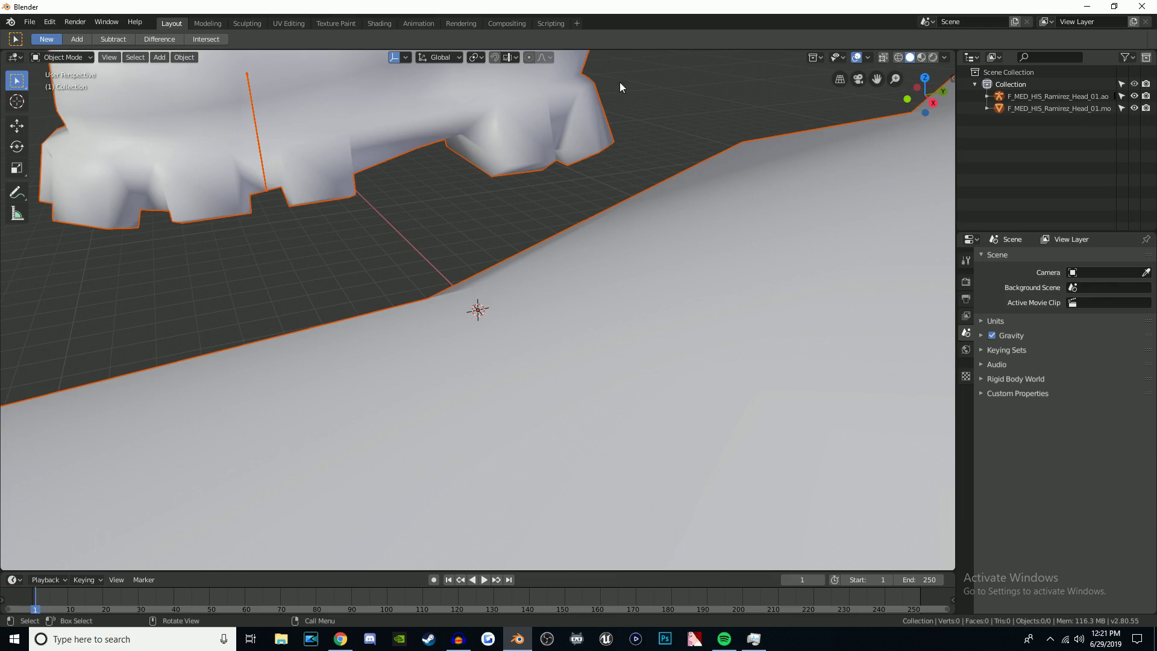
# - Bring the Ramirez character's body into view and display the viewport in rendered shading
pyautogui.click(921, 58)
pyautogui.scroll(-8, 861, 135)
pyautogui.scroll(-4, 837, 152)
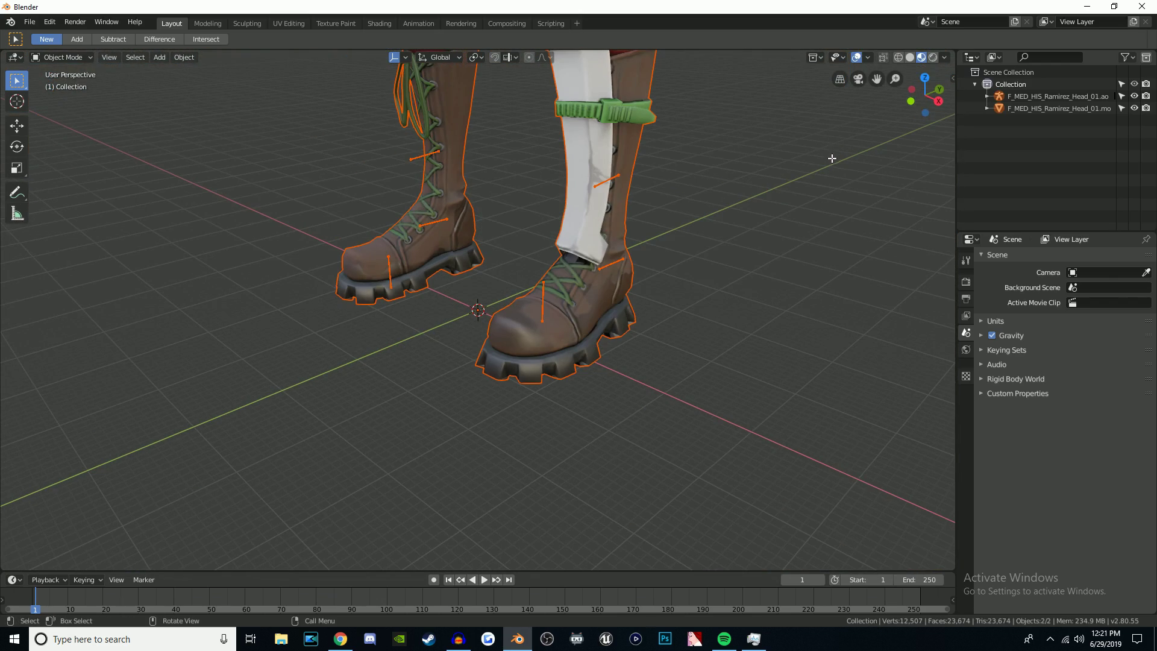
pyautogui.scroll(-4, 830, 161)
pyautogui.moveTo(924, 90); pyautogui.dragTo(948, 67)
pyautogui.click(934, 59)
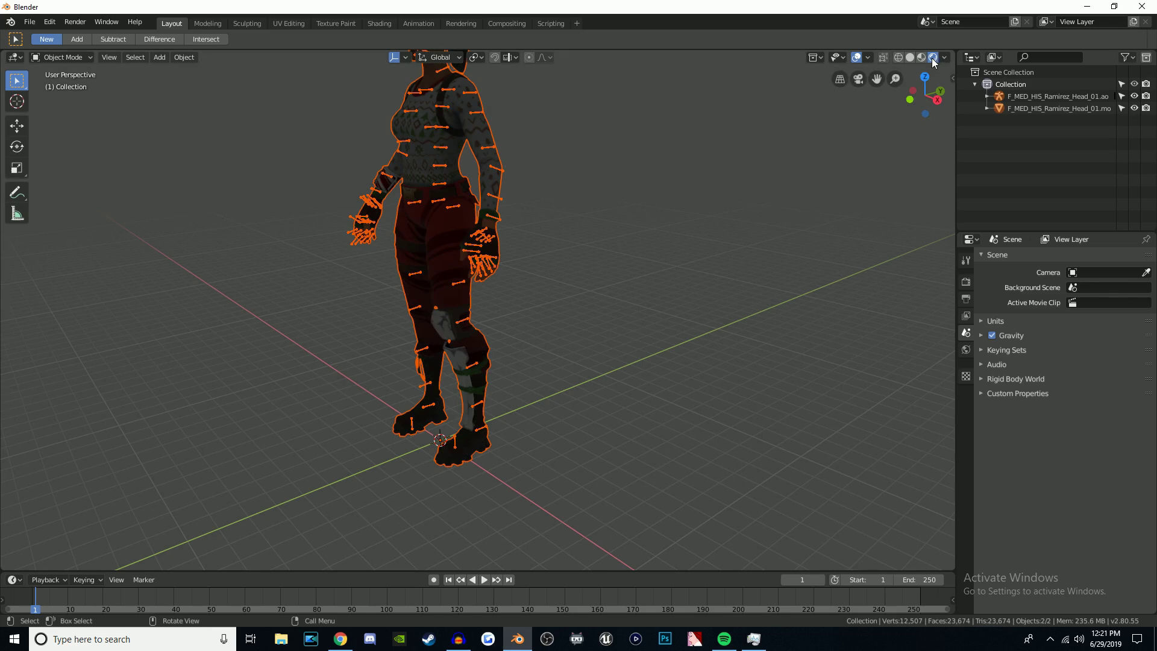
# - Add an area light to the Ramirez scene and scale it to about -87.5 on all axes
pyautogui.click(158, 58)
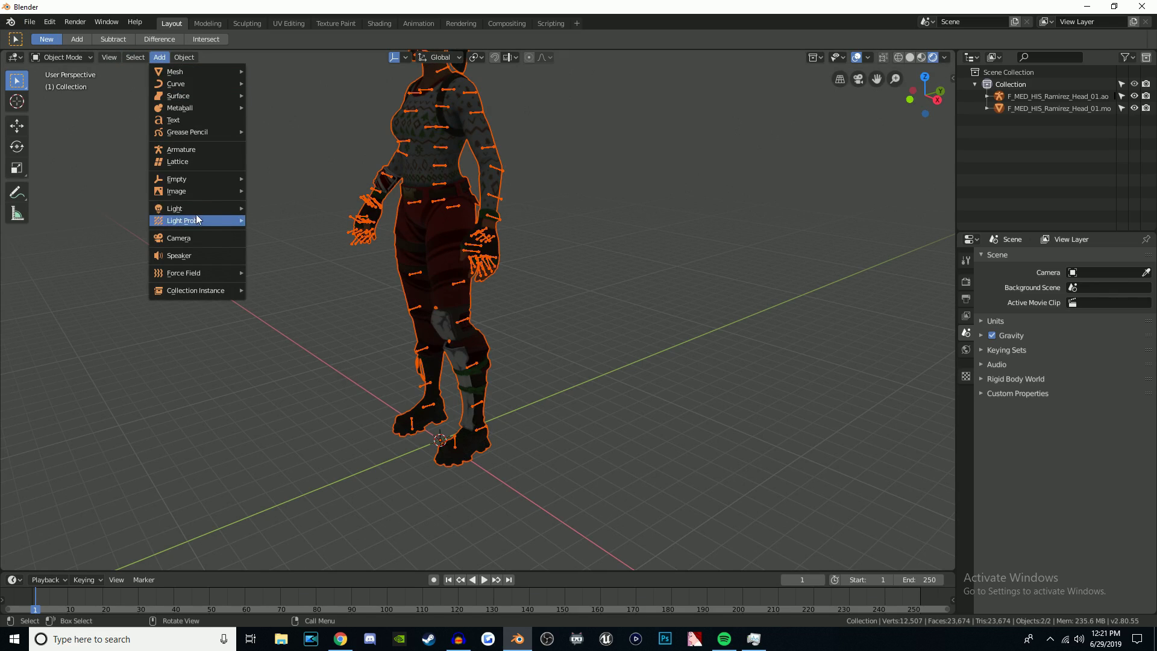
pyautogui.moveTo(204, 208)
pyautogui.click(287, 246)
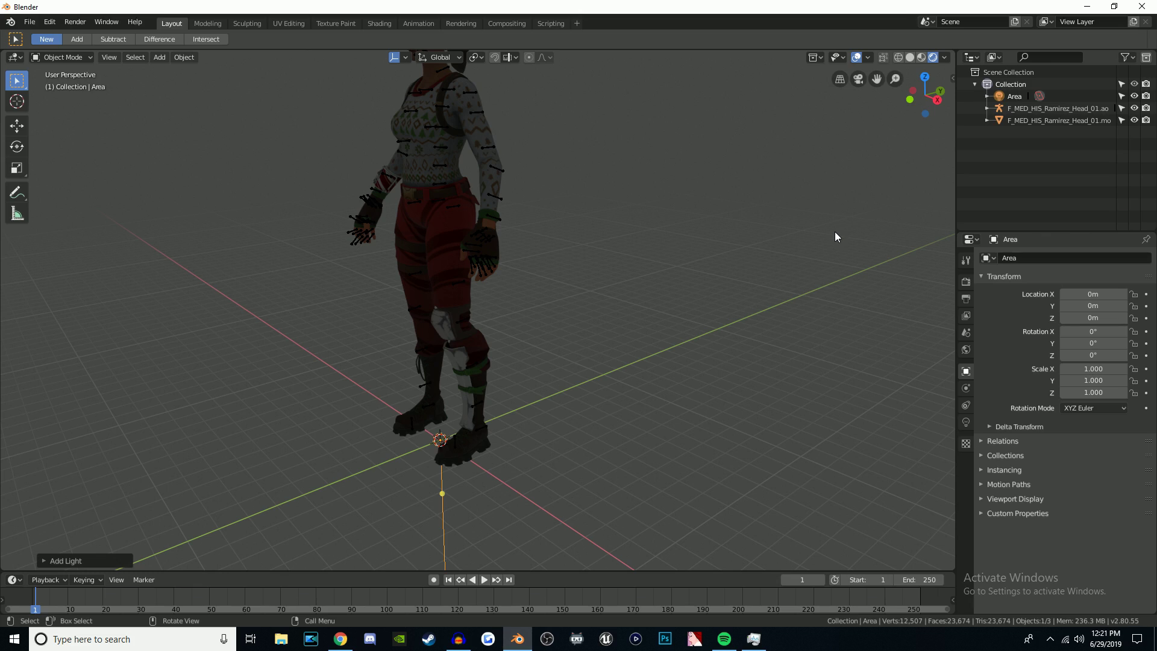
pyautogui.click(1061, 96)
pyautogui.press('s')
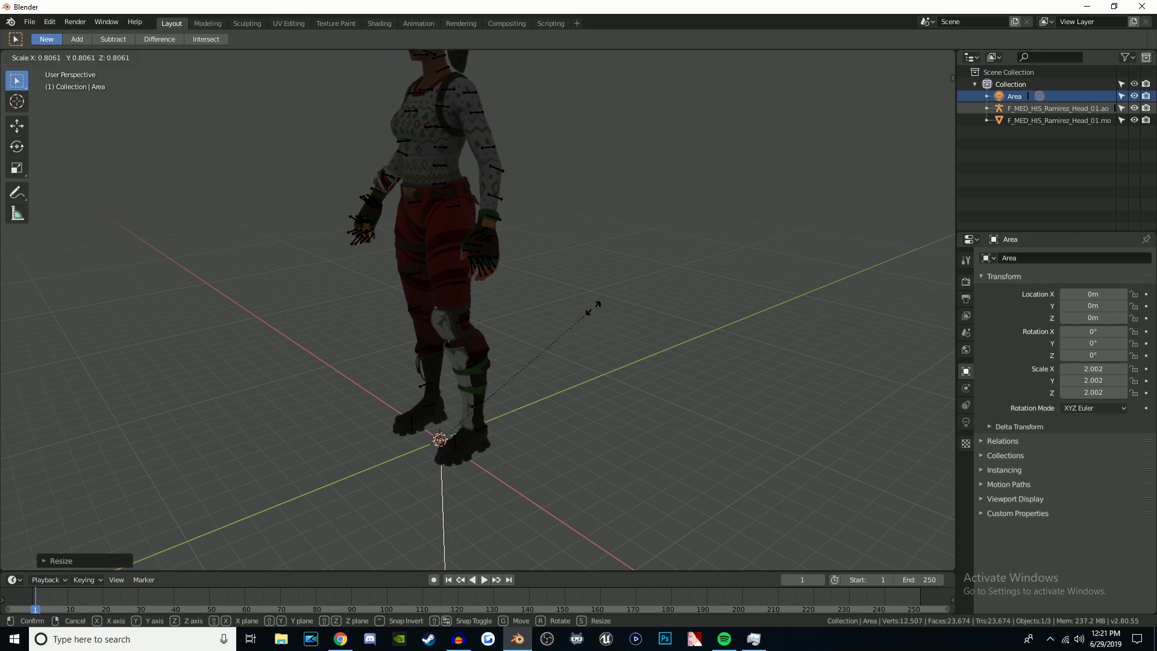
pyautogui.click(928, 157)
pyautogui.press('s')
pyautogui.click(840, 194)
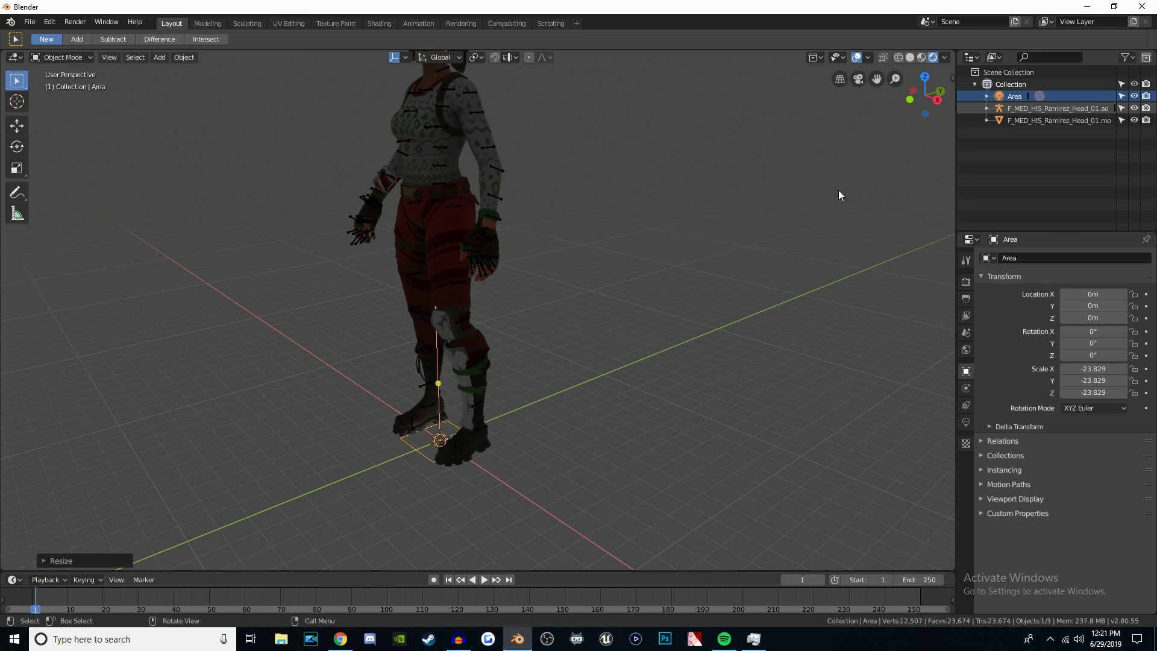
pyautogui.press('s')
pyautogui.click(745, 226)
pyautogui.press('s')
pyautogui.click(883, 278)
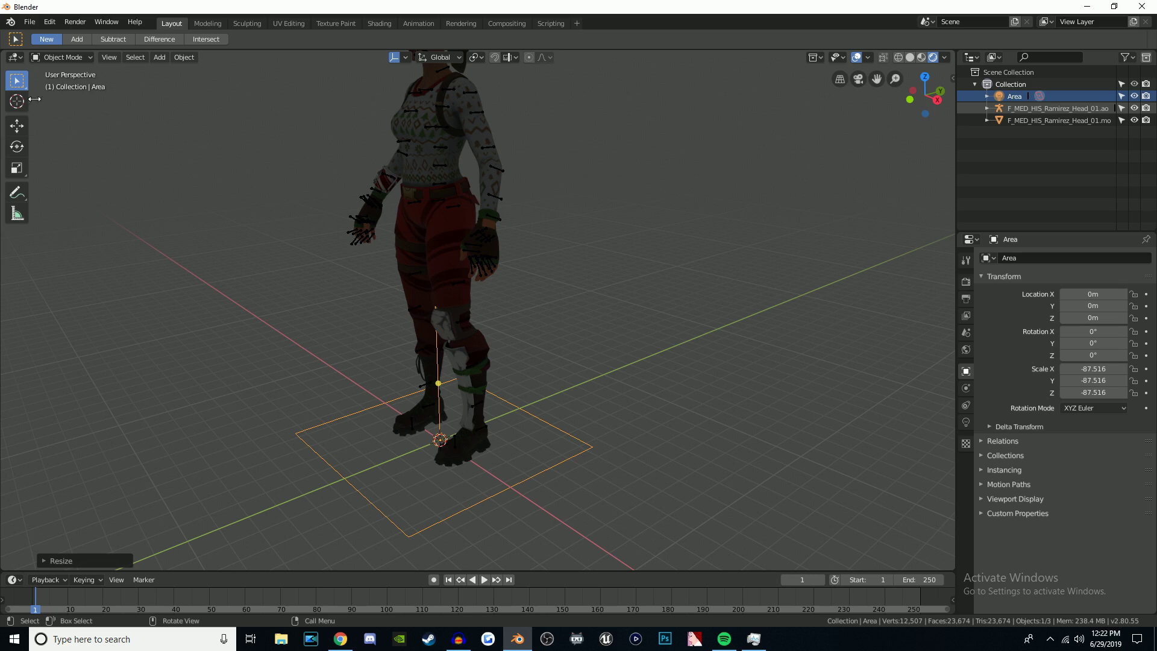
# - Rotate the area light to -123° on X and move it to about Y -96 m, Z 106 m, aimed at the character
pyautogui.click(17, 125)
pyautogui.click(16, 146)
pyautogui.moveTo(424, 411); pyautogui.dragTo(588, 365)
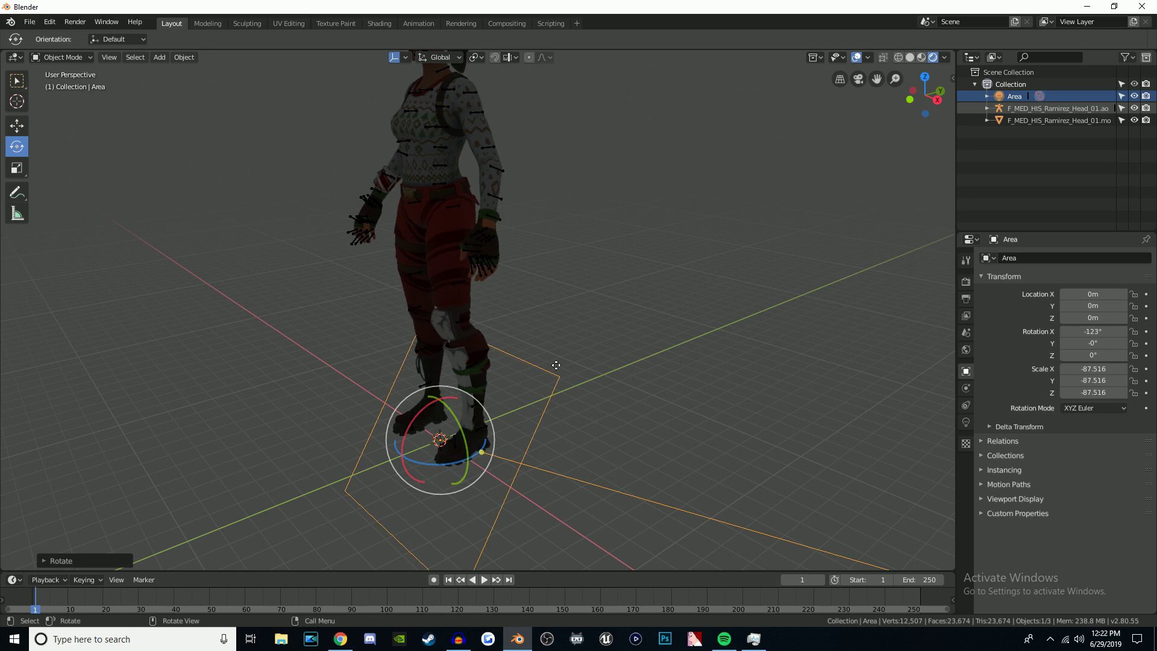
pyautogui.click(17, 125)
pyautogui.moveTo(438, 403); pyautogui.dragTo(143, 213)
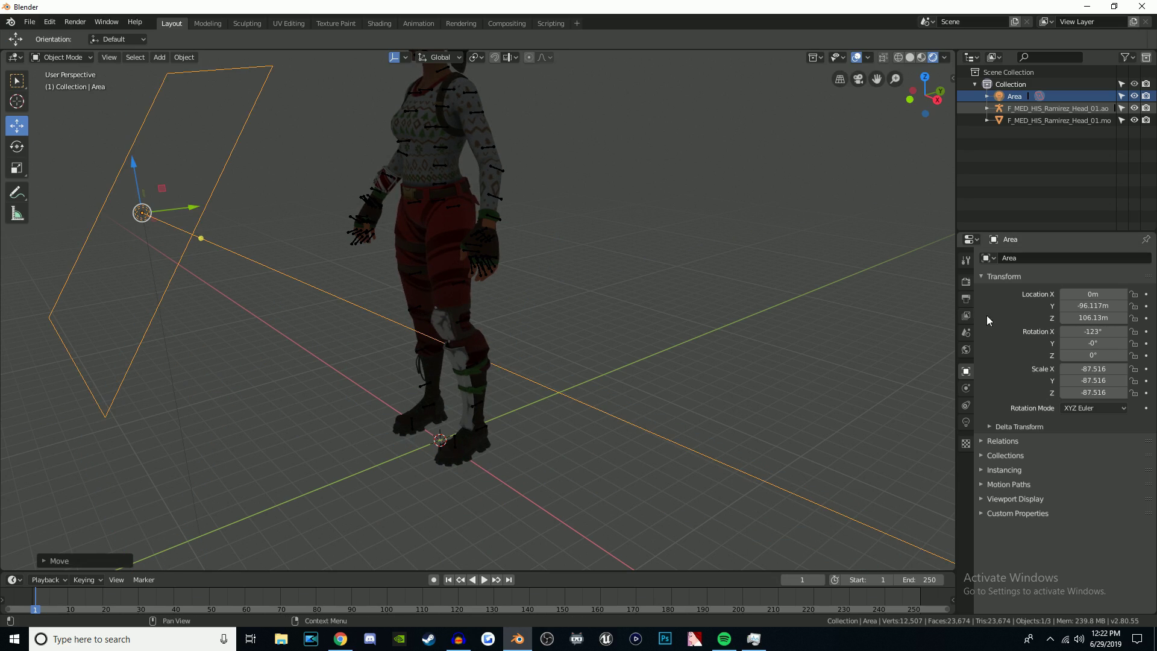
# - Try 50000 W as the area light's power and settle on 2000 W
pyautogui.click(965, 422)
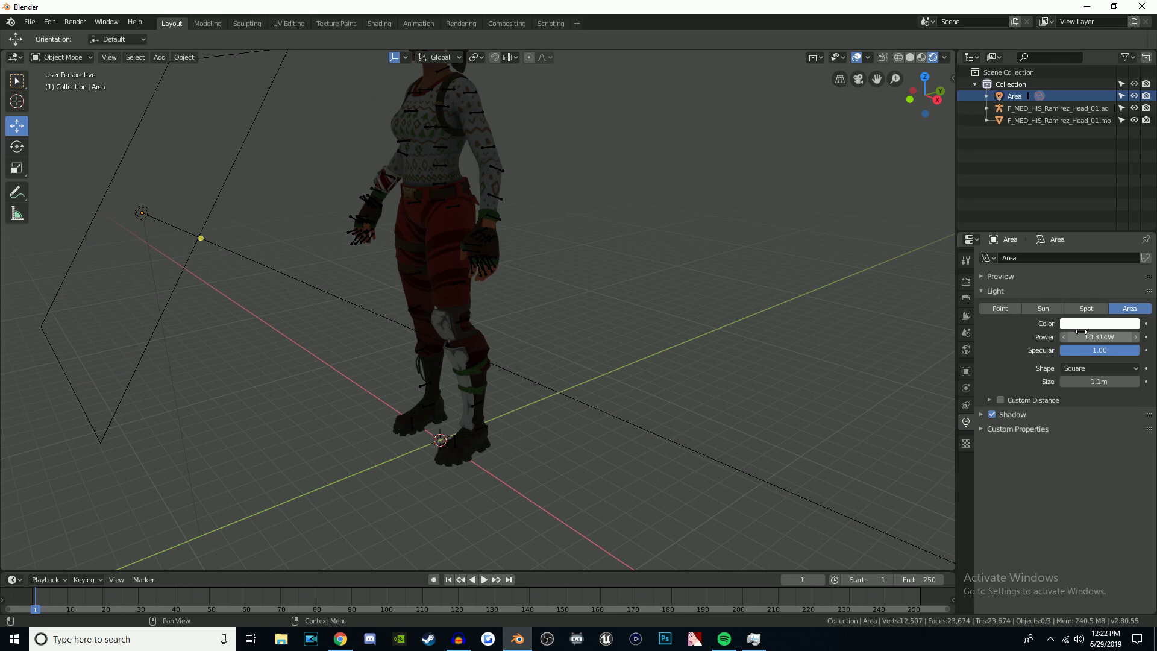
pyautogui.click(1101, 337)
pyautogui.write('50000')
pyautogui.press('Return')
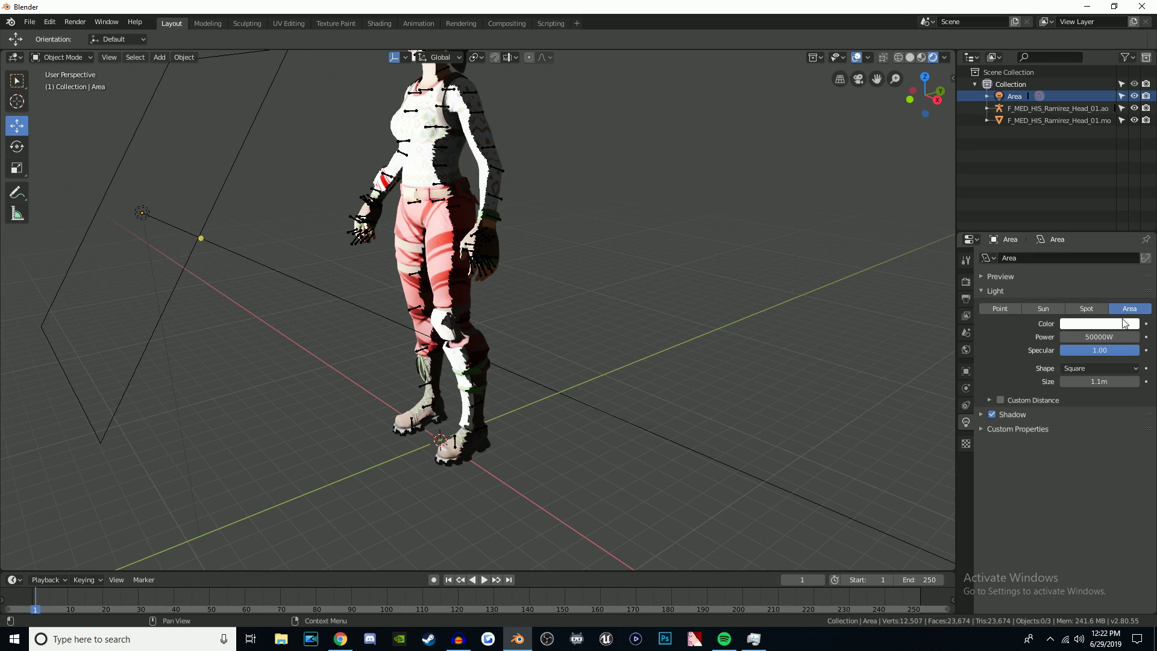
pyautogui.click(1093, 338)
pyautogui.write('2000')
pyautogui.press('Return')
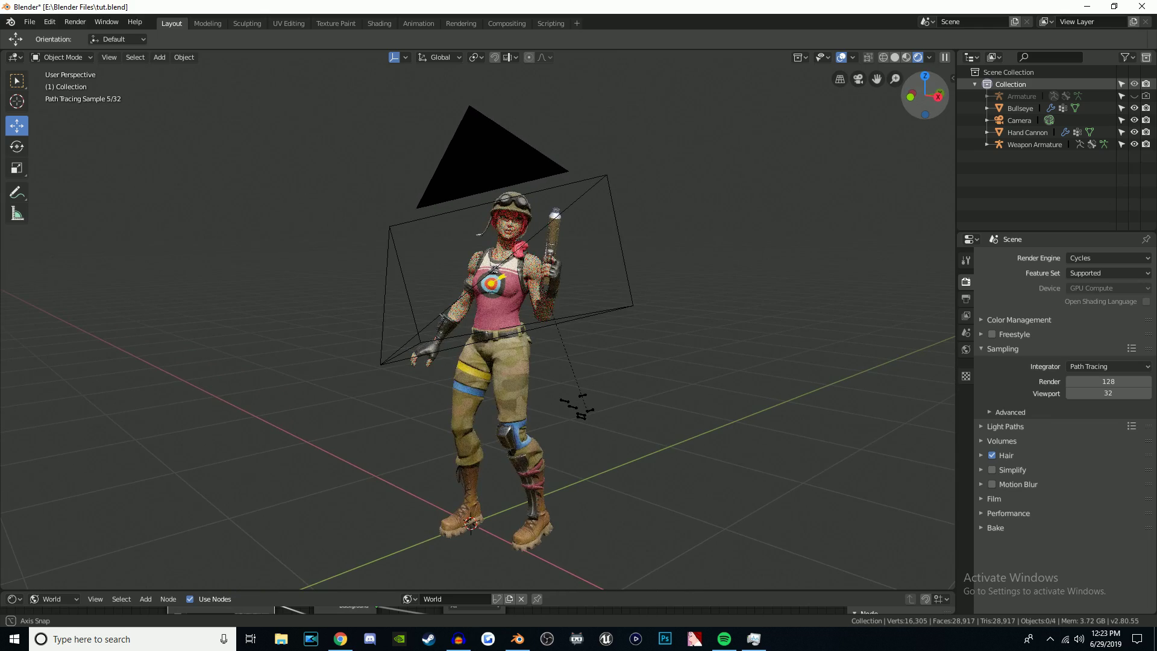
# - Add a plane mesh to the Bullseye scene, raise it, move it beside the character's pistol arm and scale it down slightly
pyautogui.moveTo(856, 247); pyautogui.dragTo(879, 249, button='middle')
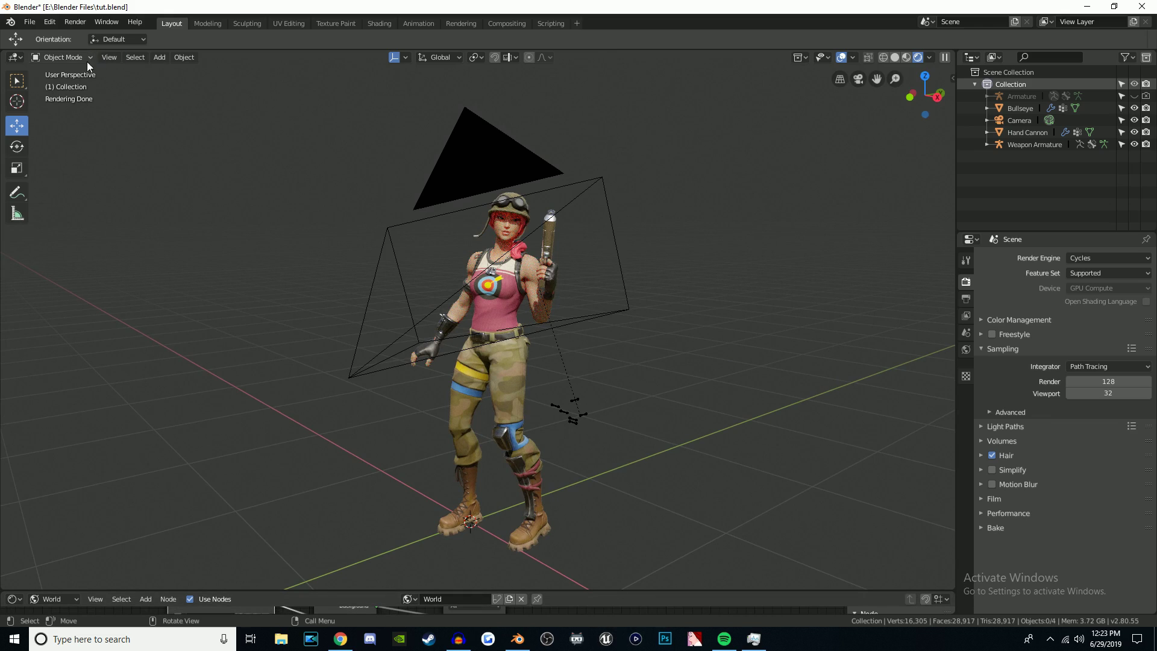
pyautogui.click(160, 57)
pyautogui.moveTo(167, 70)
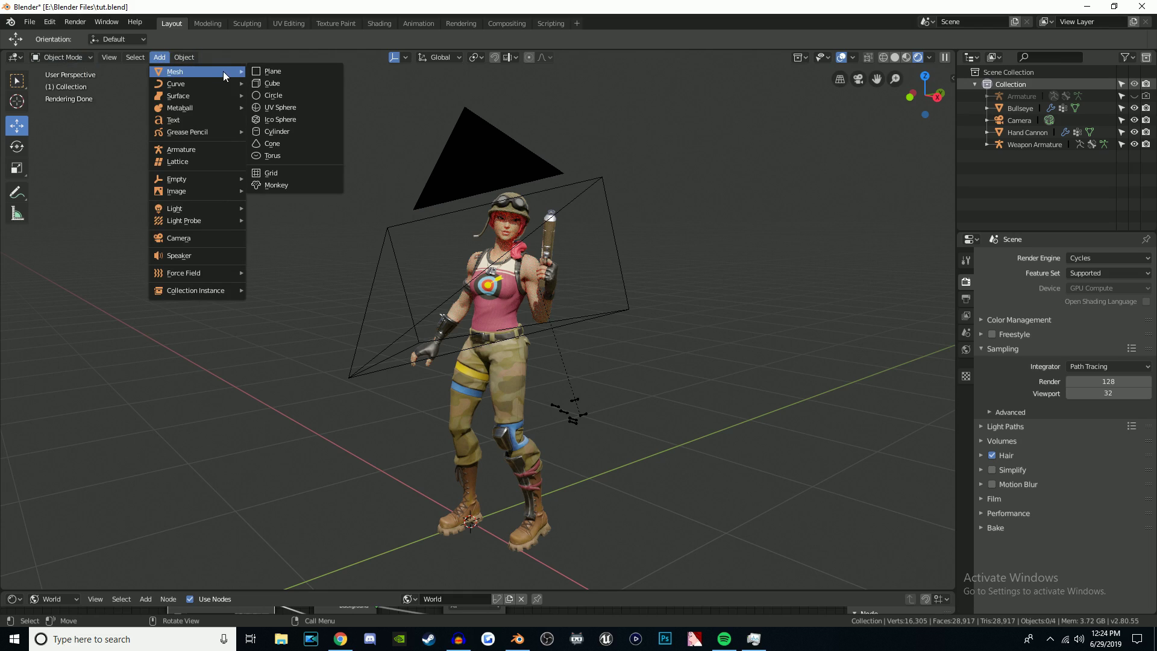
pyautogui.click(263, 71)
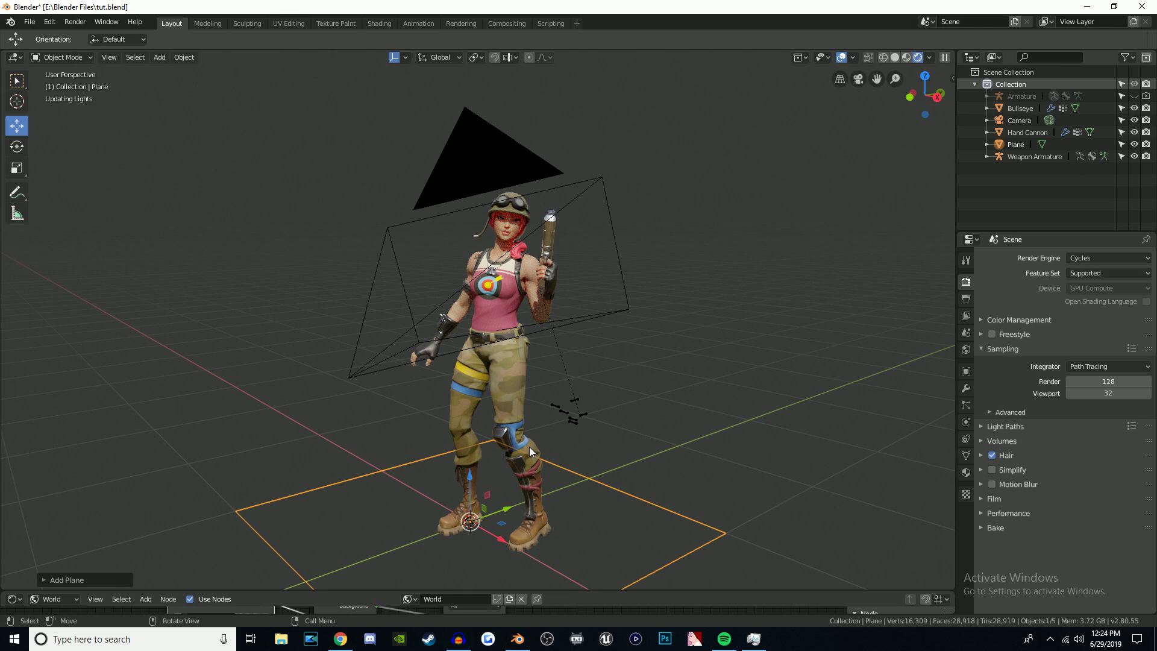
pyautogui.moveTo(474, 476); pyautogui.dragTo(475, 389)
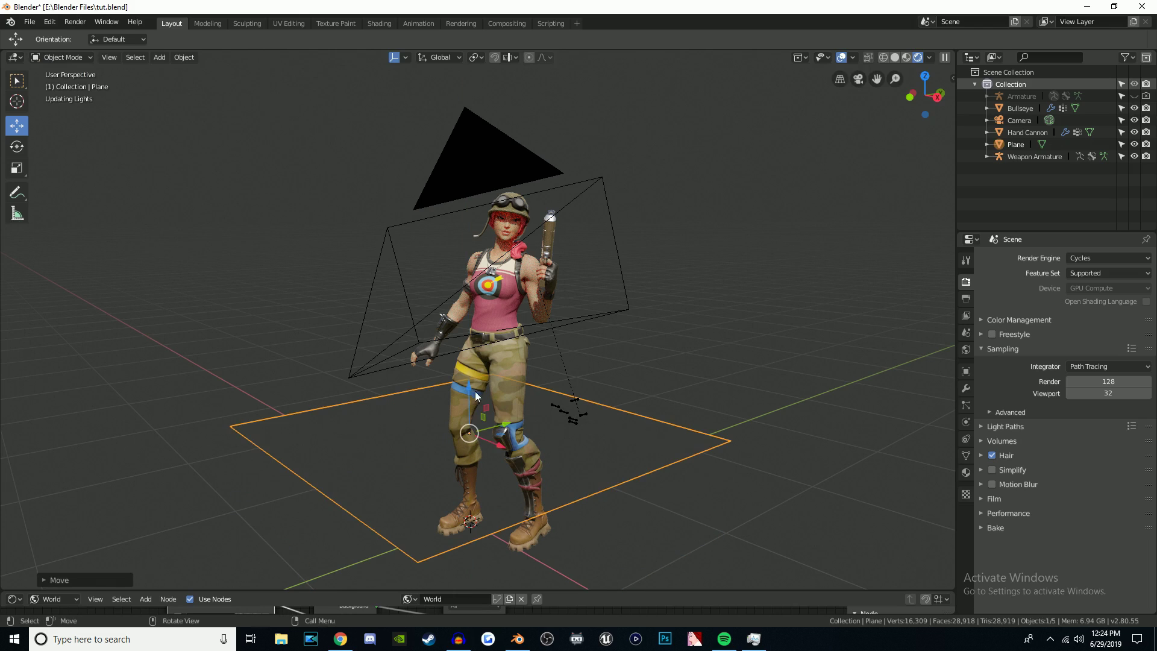
pyautogui.press('g')
pyautogui.click(787, 354)
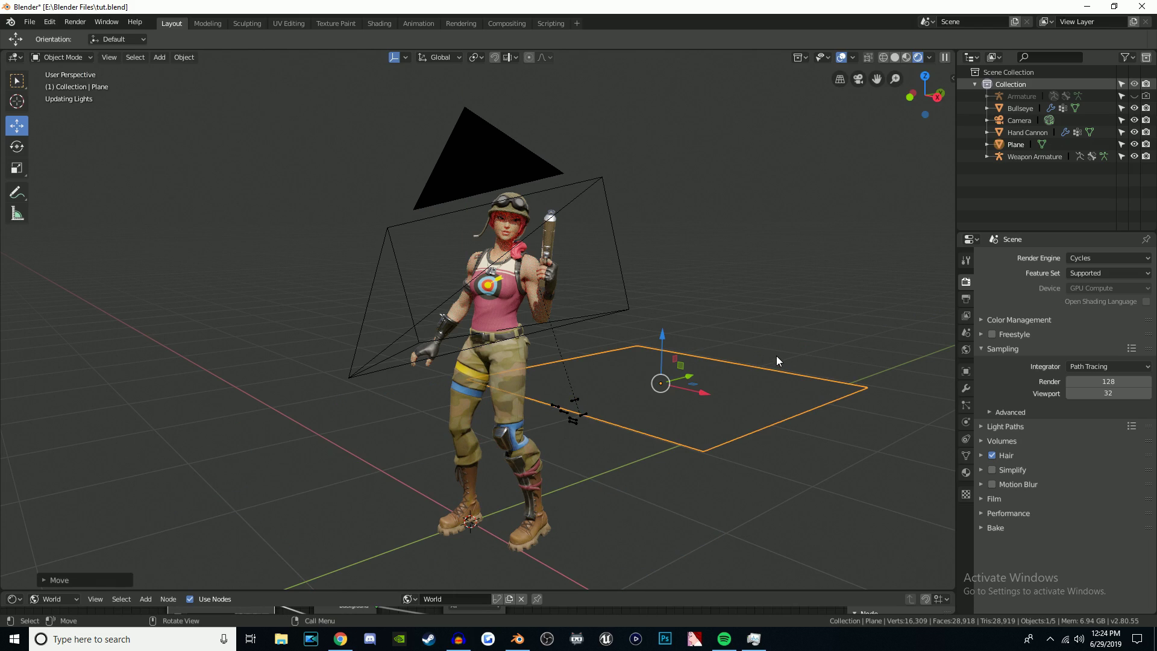
pyautogui.press('s')
pyautogui.click(674, 359)
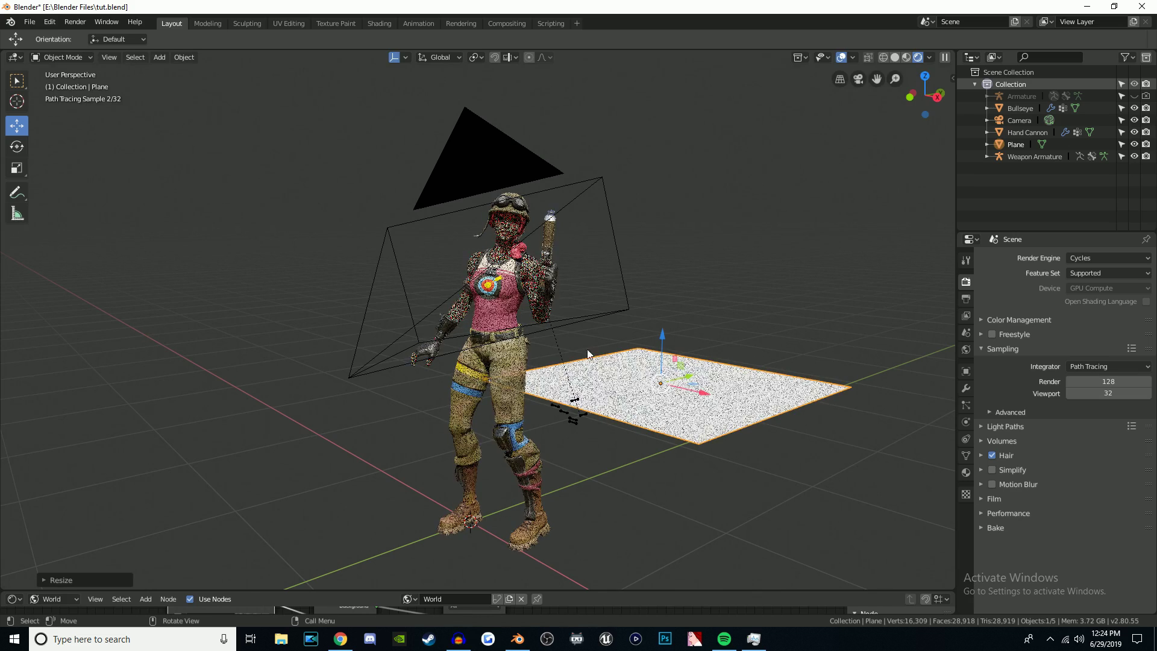
# - Scale the plane along the X axis into a narrow strip
pyautogui.click(16, 171)
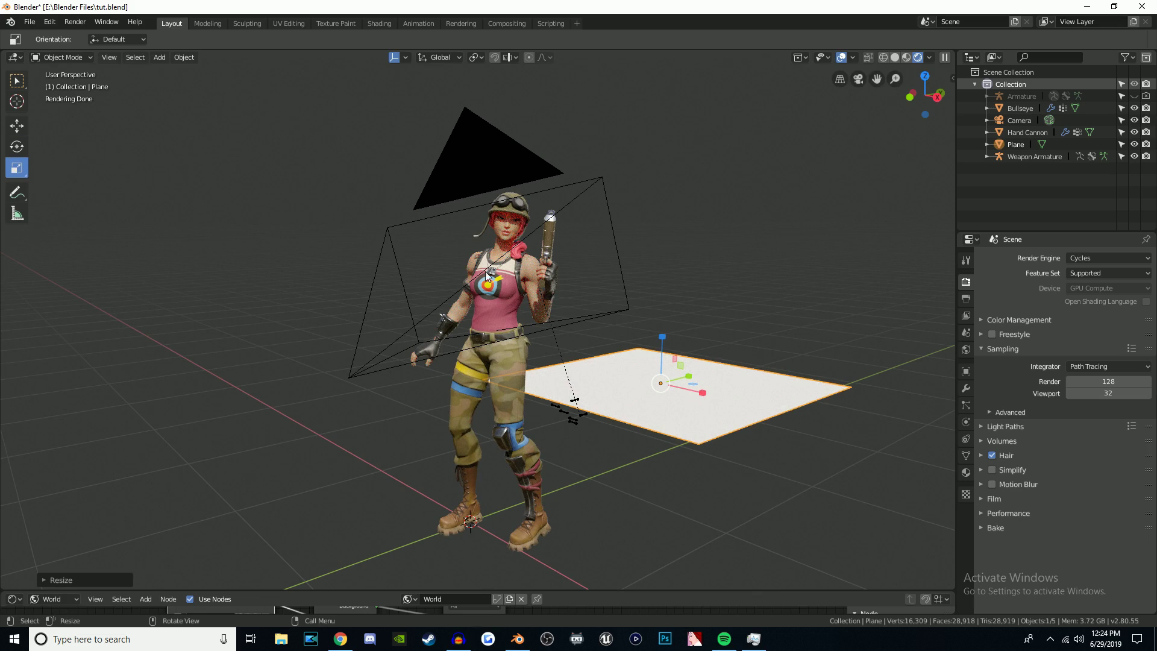
pyautogui.moveTo(700, 394); pyautogui.dragTo(663, 383)
pyautogui.moveTo(926, 114); pyautogui.dragTo(898, 112)
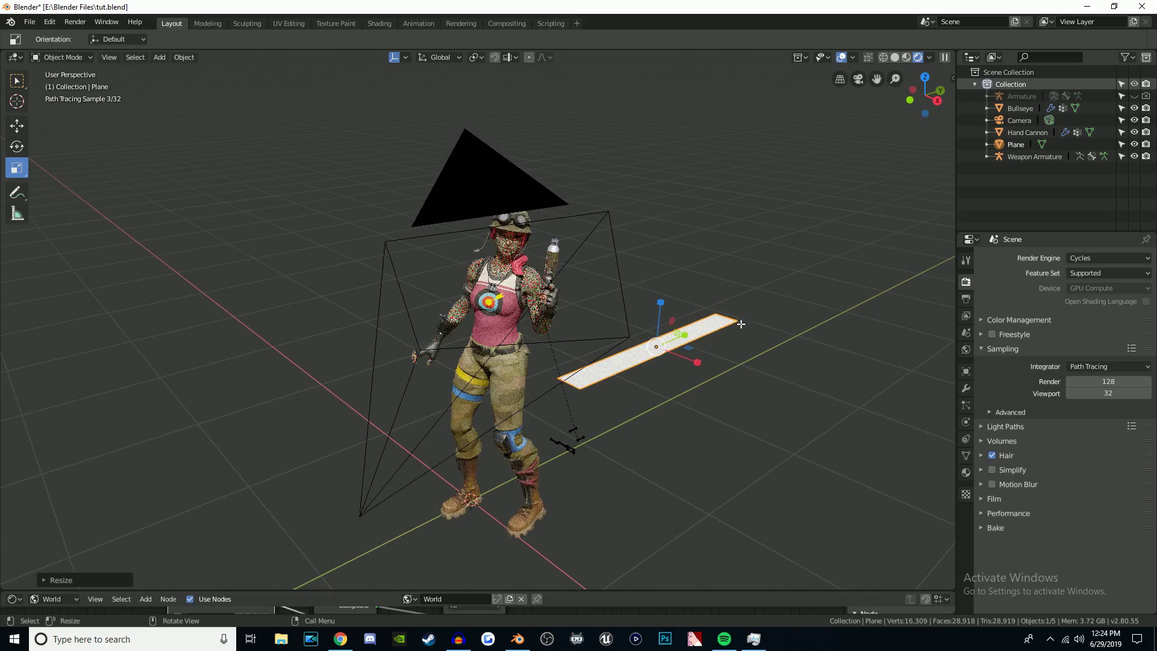
pyautogui.press('s')
# - Rotate the strip upright and move it along the Y axis to stand behind the character's lowered arm
pyautogui.moveTo(682, 339); pyautogui.dragTo(684, 361)
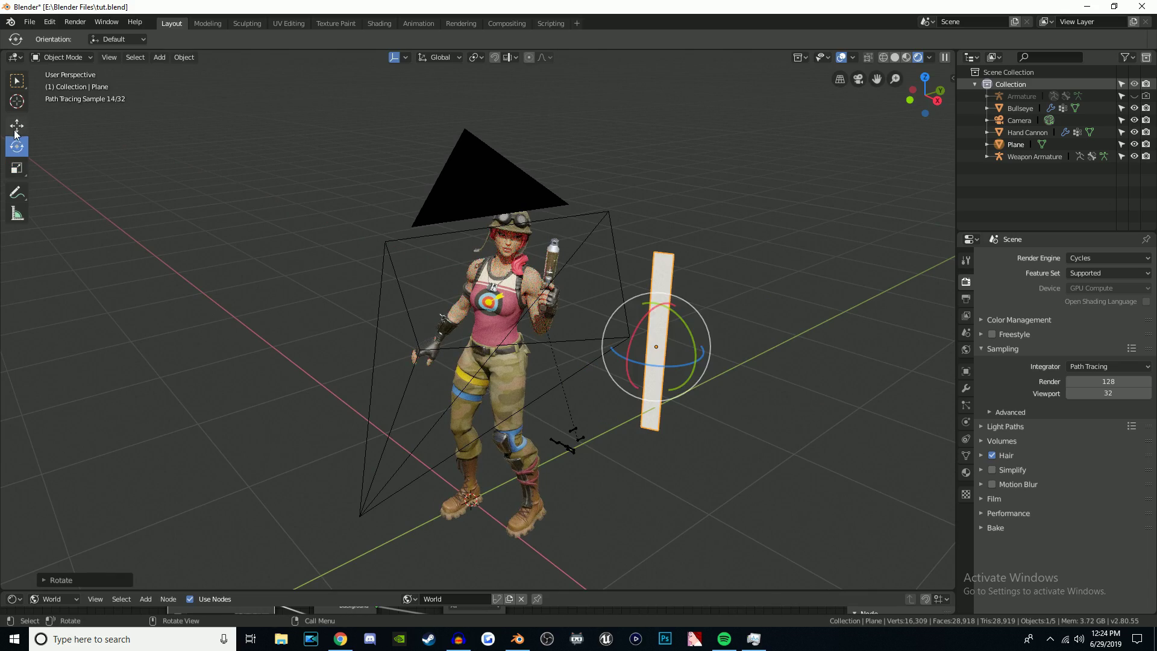
pyautogui.click(17, 125)
pyautogui.press('g')
pyautogui.press('y')
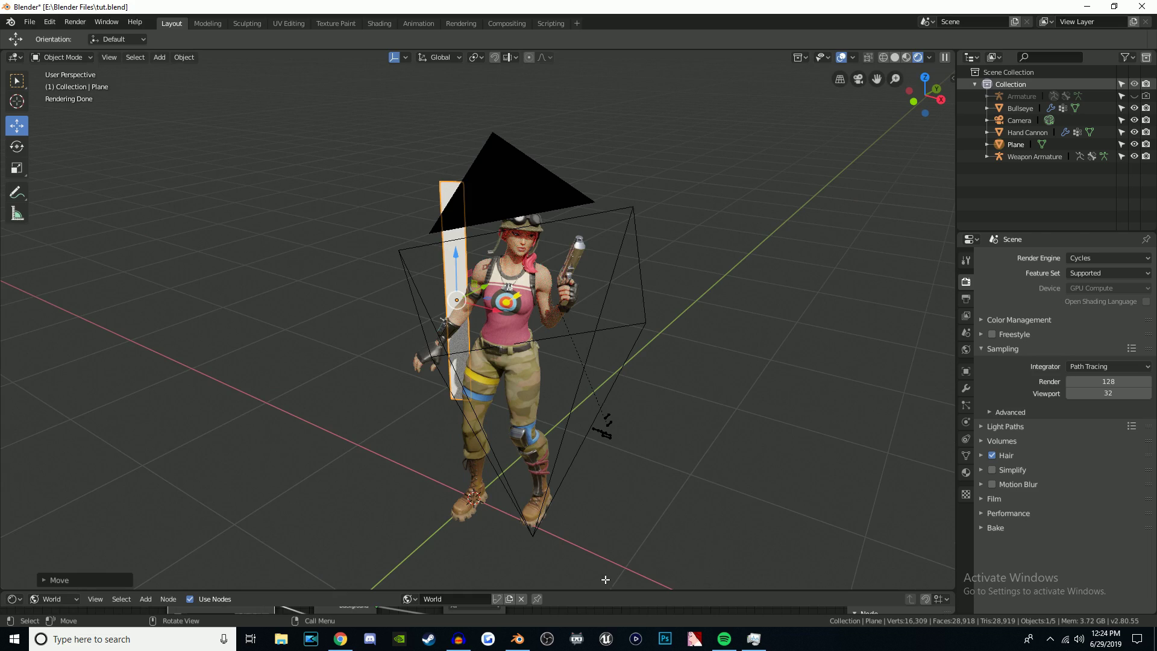
# - Enlarge the Shader Editor, select the Plane object and set the shader type to Object
pyautogui.moveTo(610, 591); pyautogui.dragTo(607, 381)
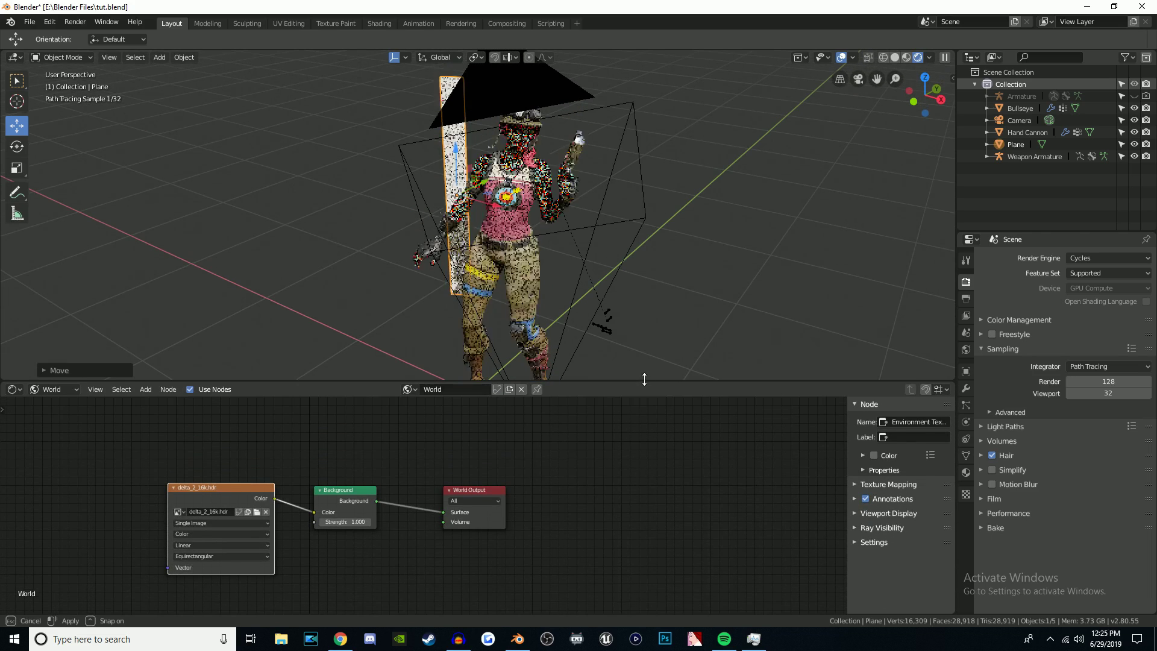
pyautogui.click(1018, 144)
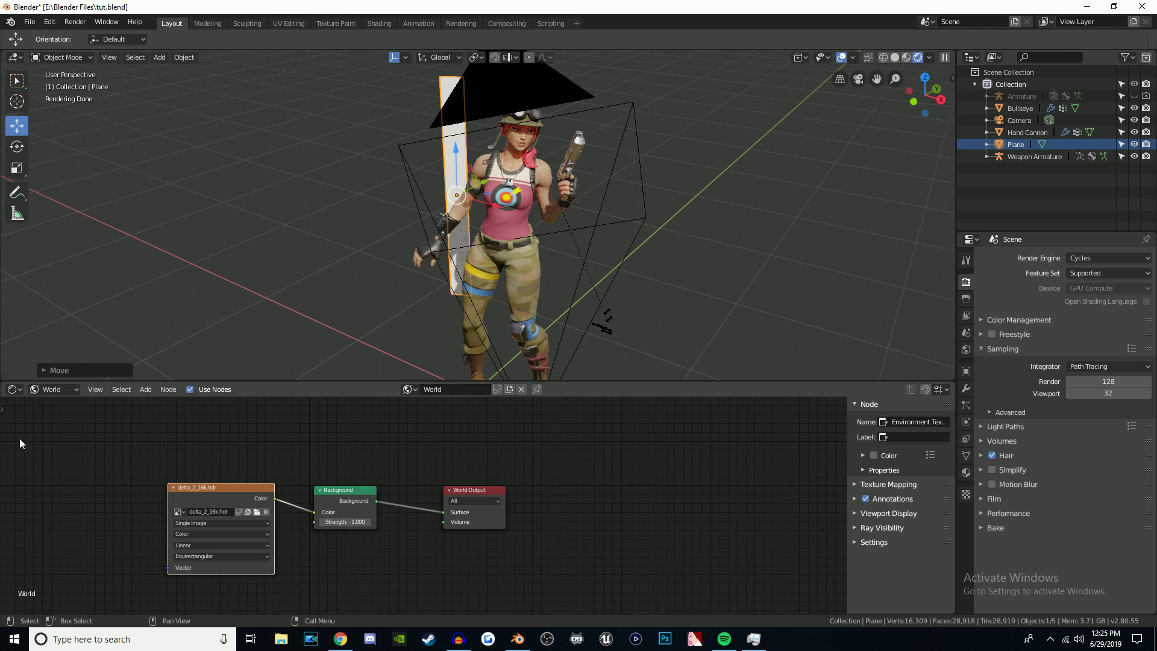
pyautogui.click(58, 392)
pyautogui.click(58, 402)
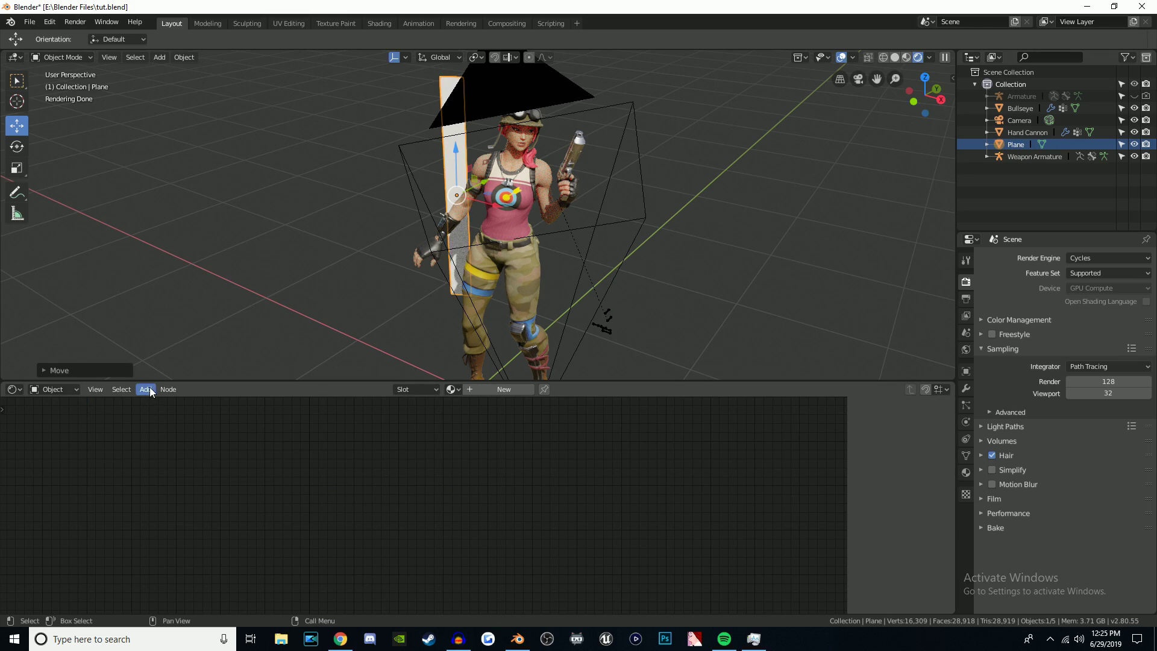
# - Create a new material for the strip plane and delete its Principled BSDF node
pyautogui.click(499, 392)
pyautogui.moveTo(844, 450); pyautogui.dragTo(834, 508)
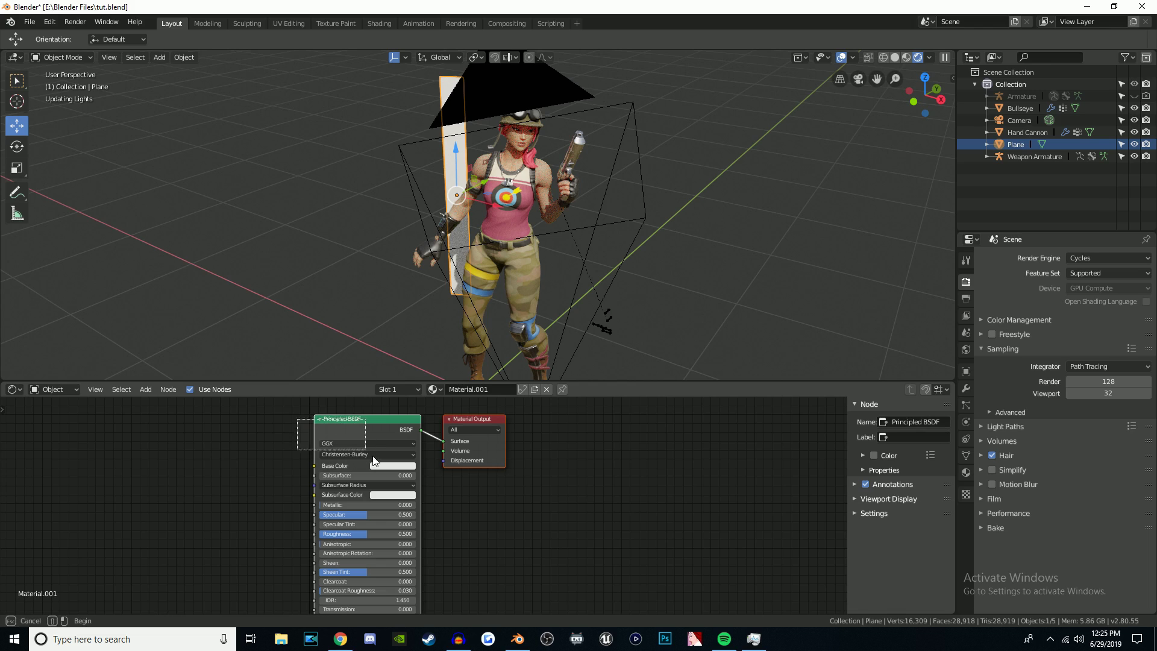
pyautogui.press('x')
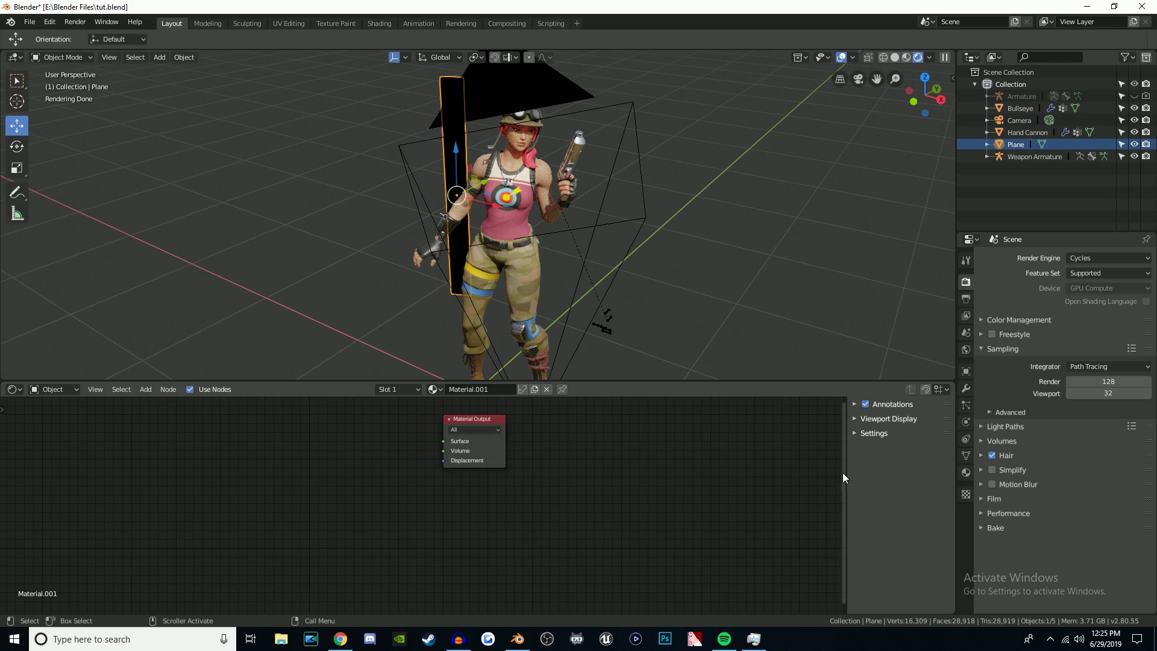
pyautogui.keyDown('shift'); pyautogui.scroll(1, 458, 424); pyautogui.keyUp('shift')
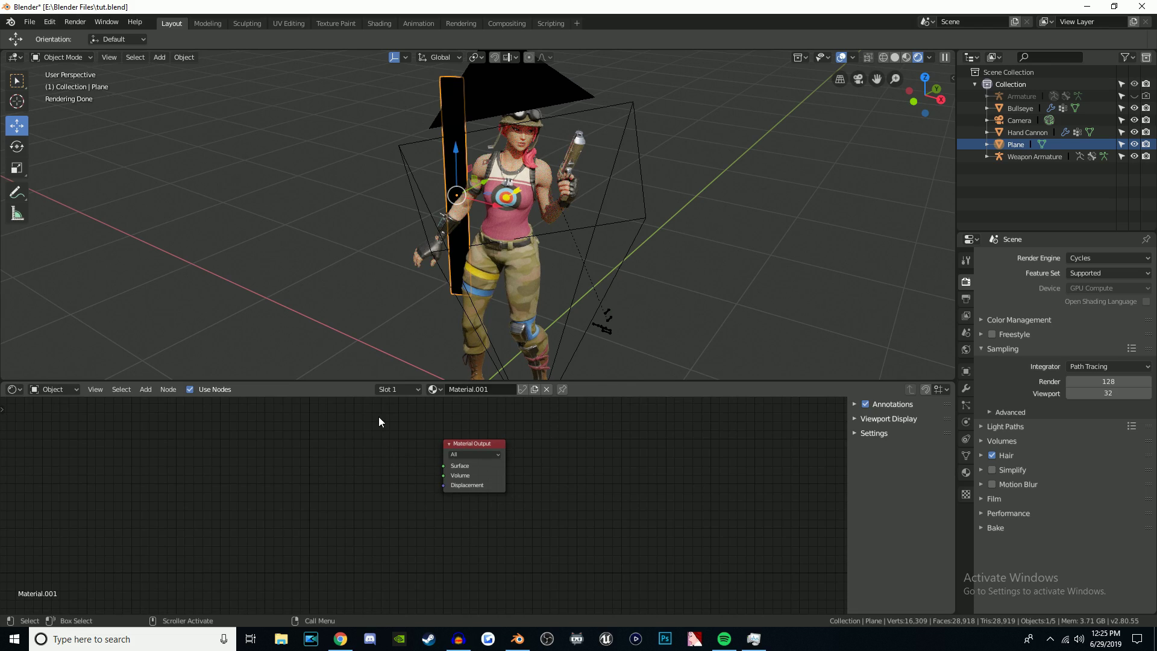
# - Add an Emission shader node and connect its output to the Material Output's Surface input
pyautogui.click(148, 390)
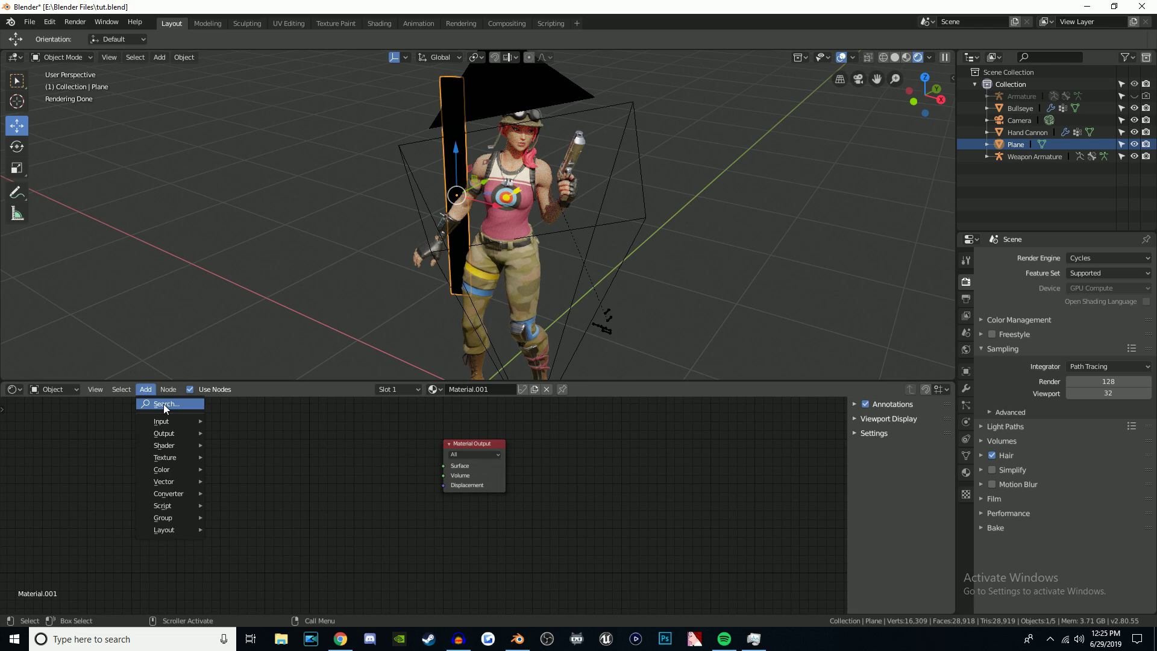
pyautogui.click(164, 404)
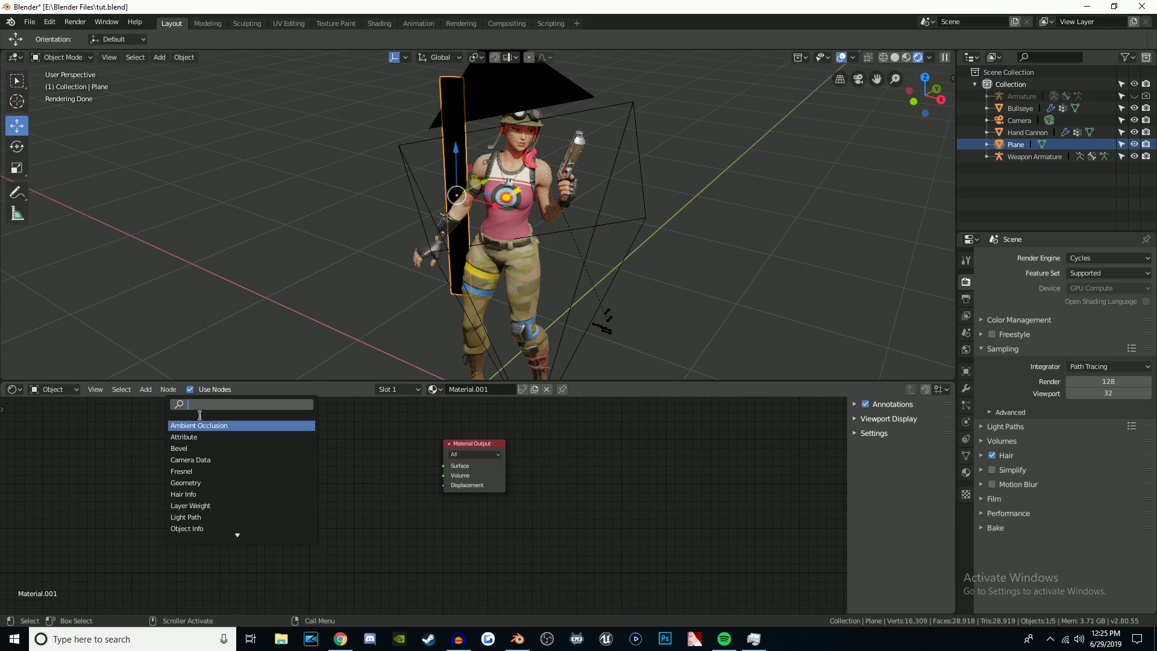
pyautogui.write('emission')
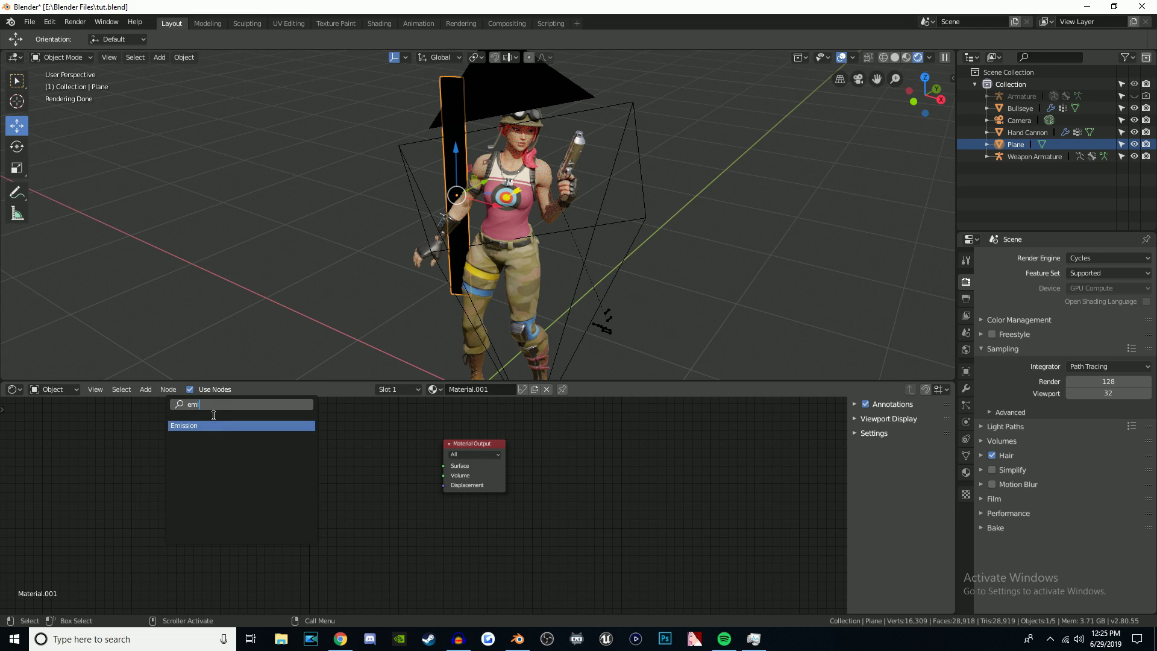
pyautogui.click(235, 422)
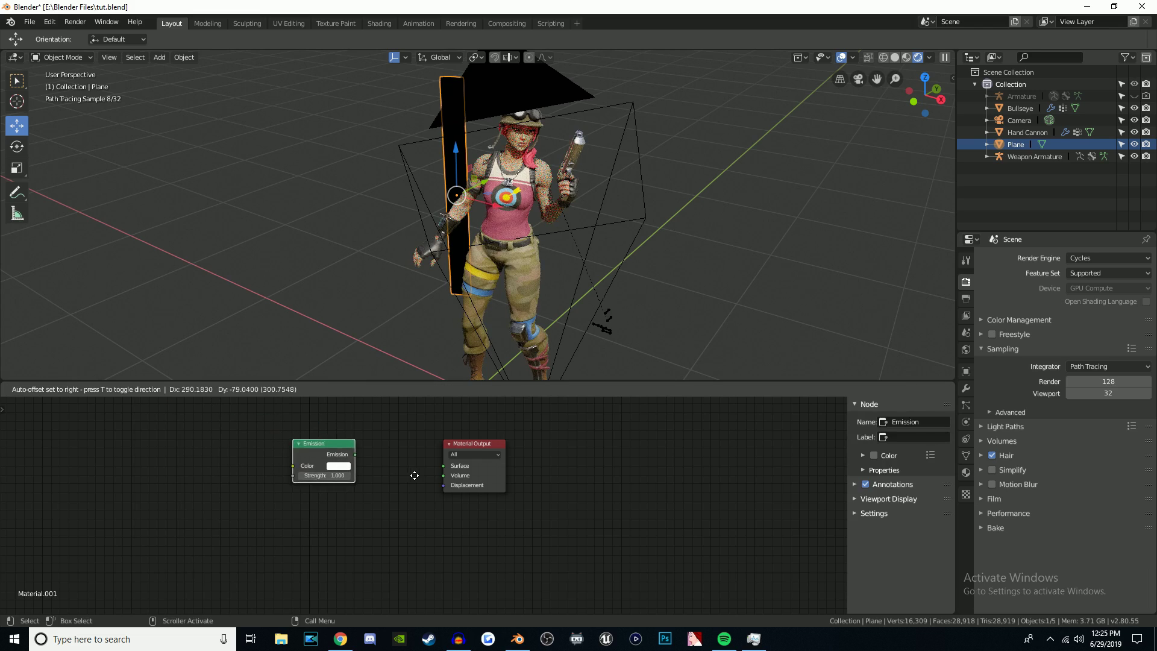
pyautogui.click(459, 482)
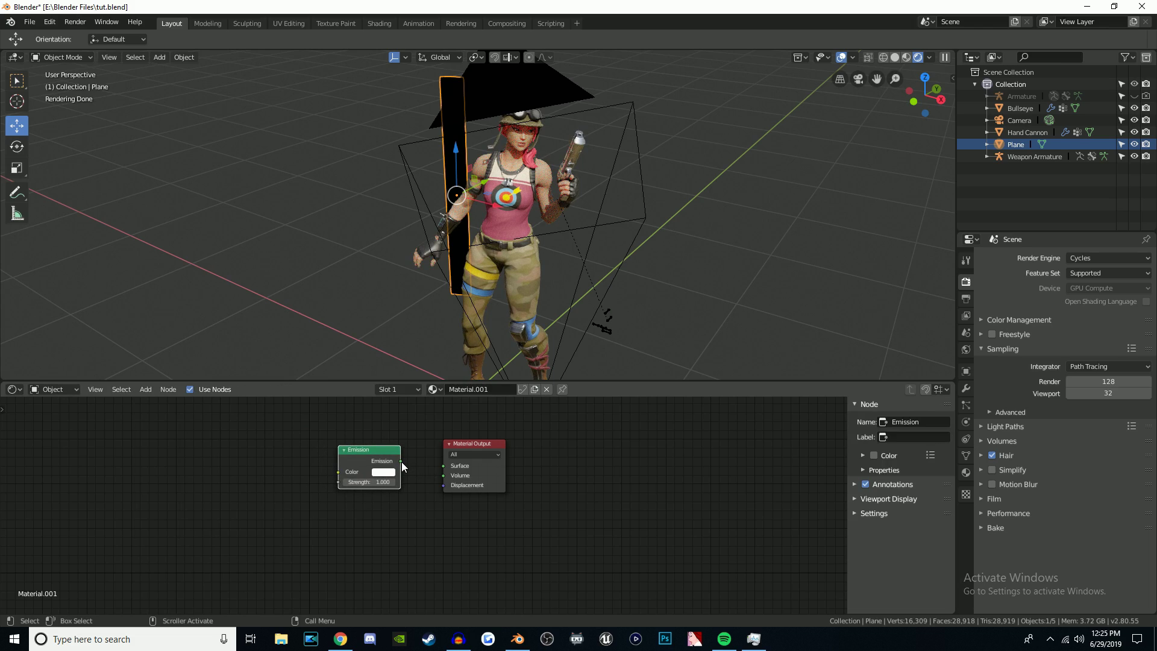
pyautogui.moveTo(401, 462); pyautogui.dragTo(445, 466)
# - Rotate the strip plane slightly and set its emission strength to 6.3
pyautogui.press('r')
pyautogui.moveTo(369, 482); pyautogui.dragTo(391, 482)
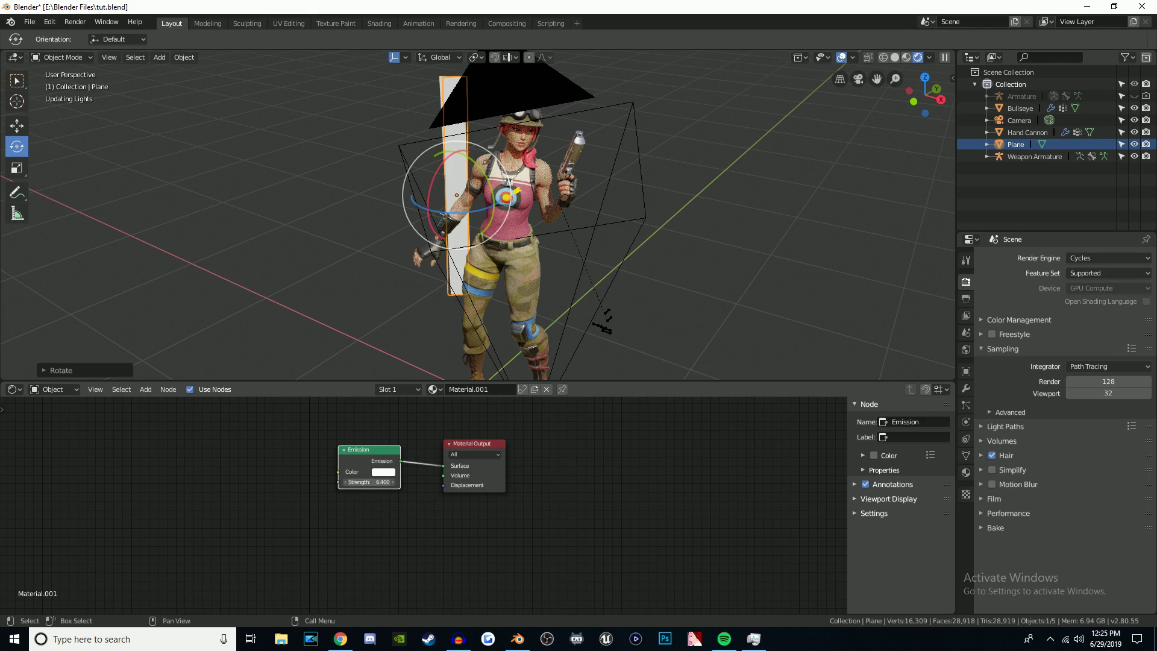
pyautogui.moveTo(383, 482); pyautogui.dragTo(377, 478)
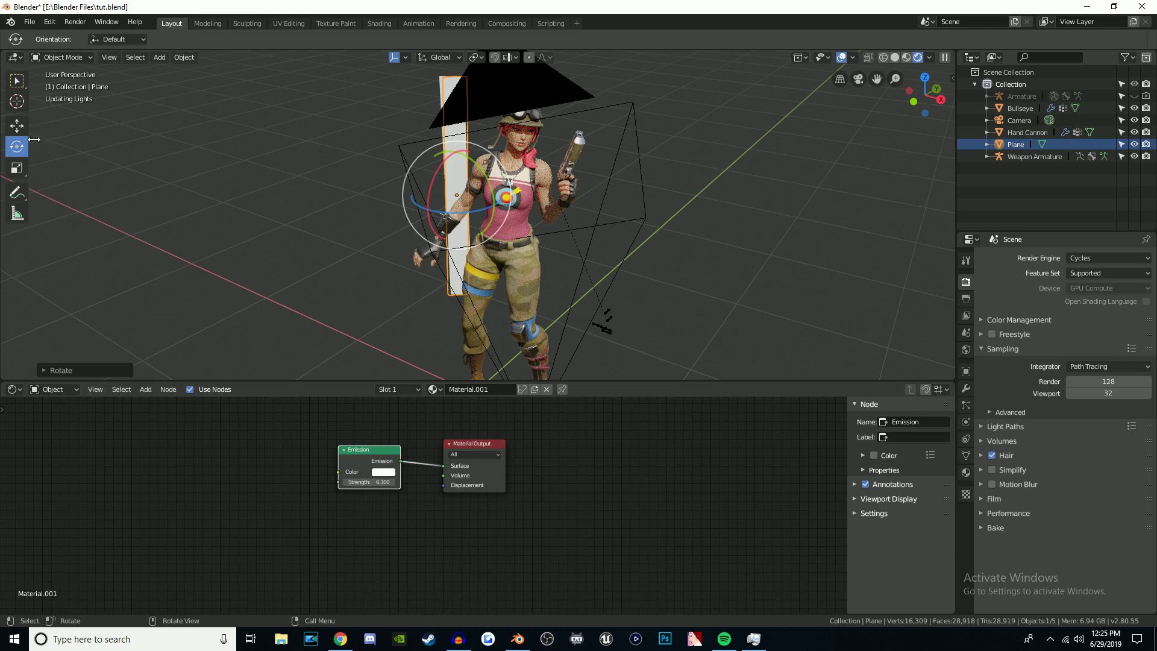
# - Shift the glowing strip slightly along the Y axis and check its placement through the camera
pyautogui.click(17, 125)
pyautogui.moveTo(481, 178); pyautogui.dragTo(494, 178)
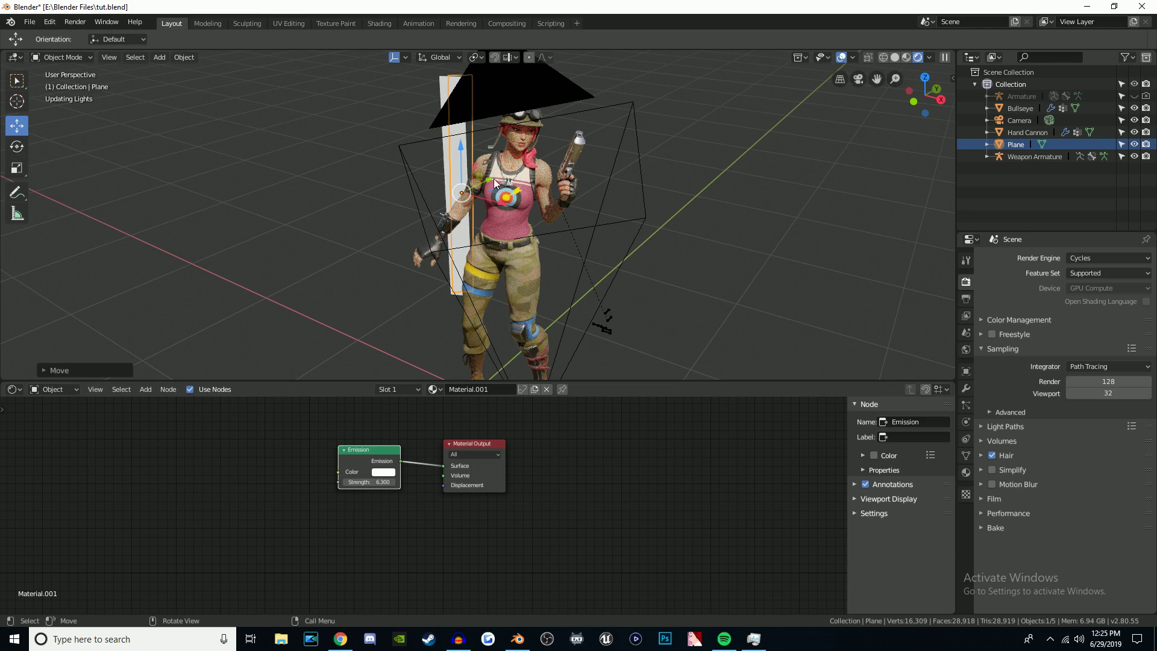
pyautogui.click(860, 81)
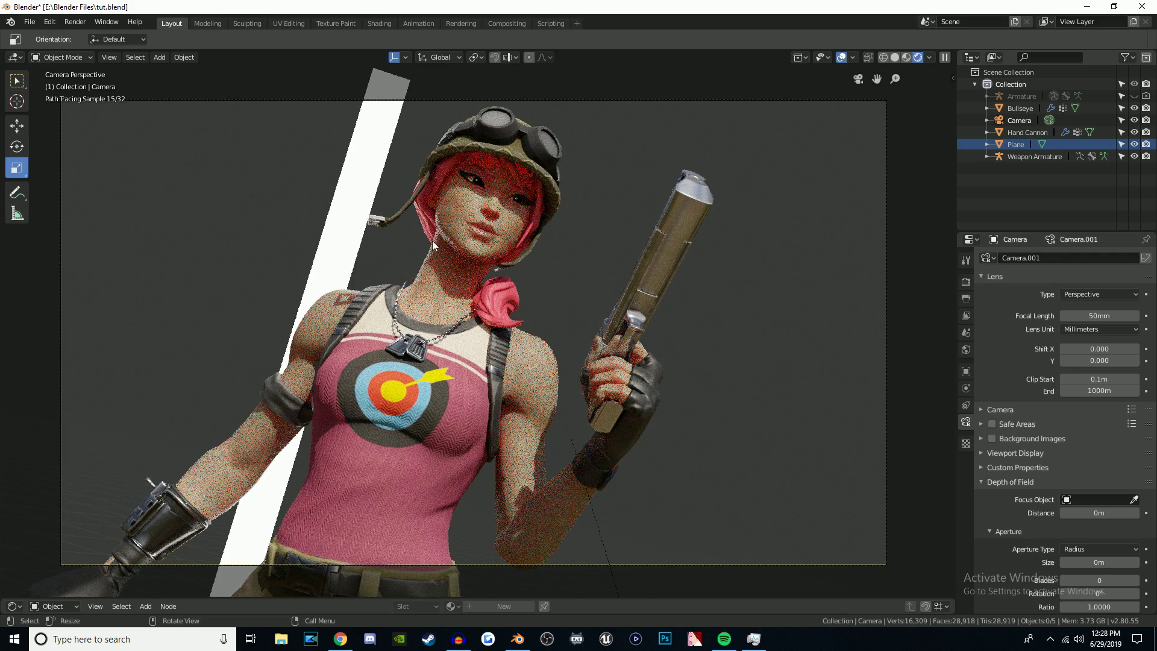
pyautogui.scroll(-2, 369, 267)
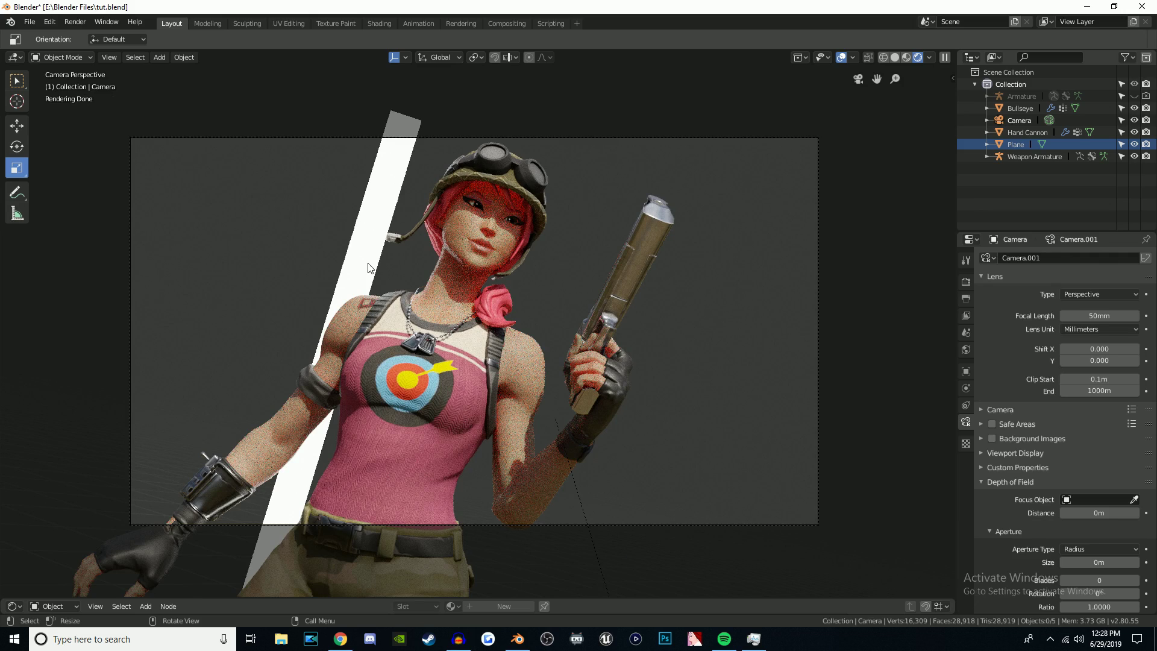
# - Copy the glowing strip plane and paste a duplicate into the scene
pyautogui.rightClick(1016, 144)
pyautogui.click(999, 155)
pyautogui.rightClick(1051, 187)
pyautogui.click(1033, 206)
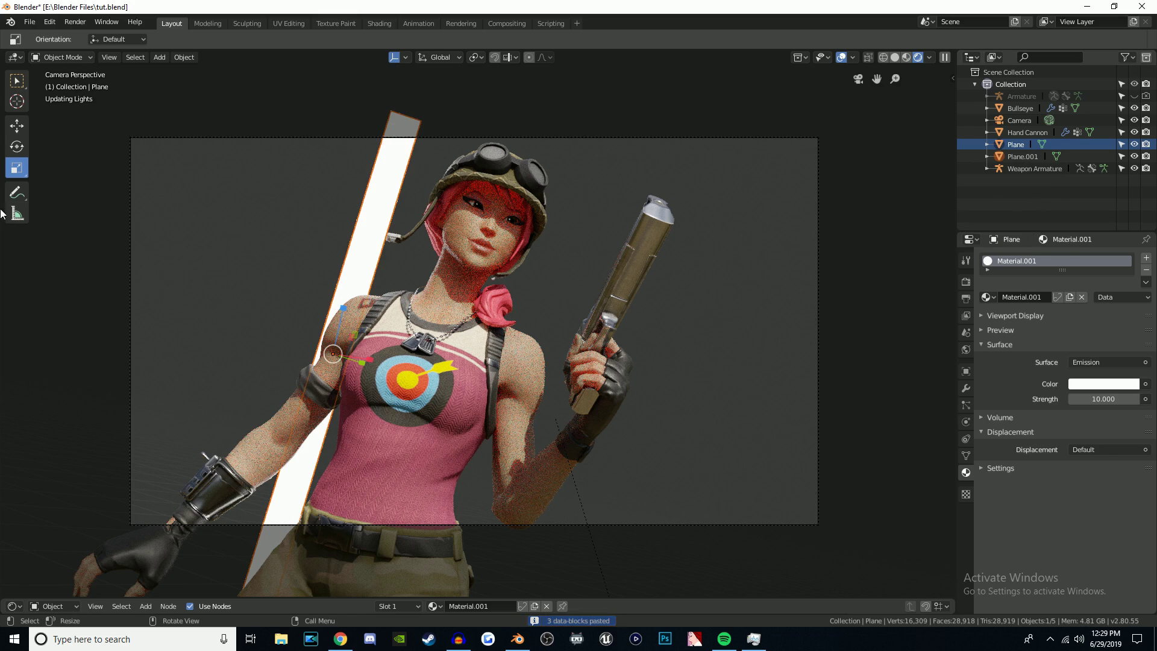
# - Rotate one of the two strips and move it to stand behind the character's pistol arm
pyautogui.click(17, 146)
pyautogui.moveTo(353, 355); pyautogui.dragTo(445, 330)
pyautogui.hotkey('shift', 'space')
pyautogui.press('g')
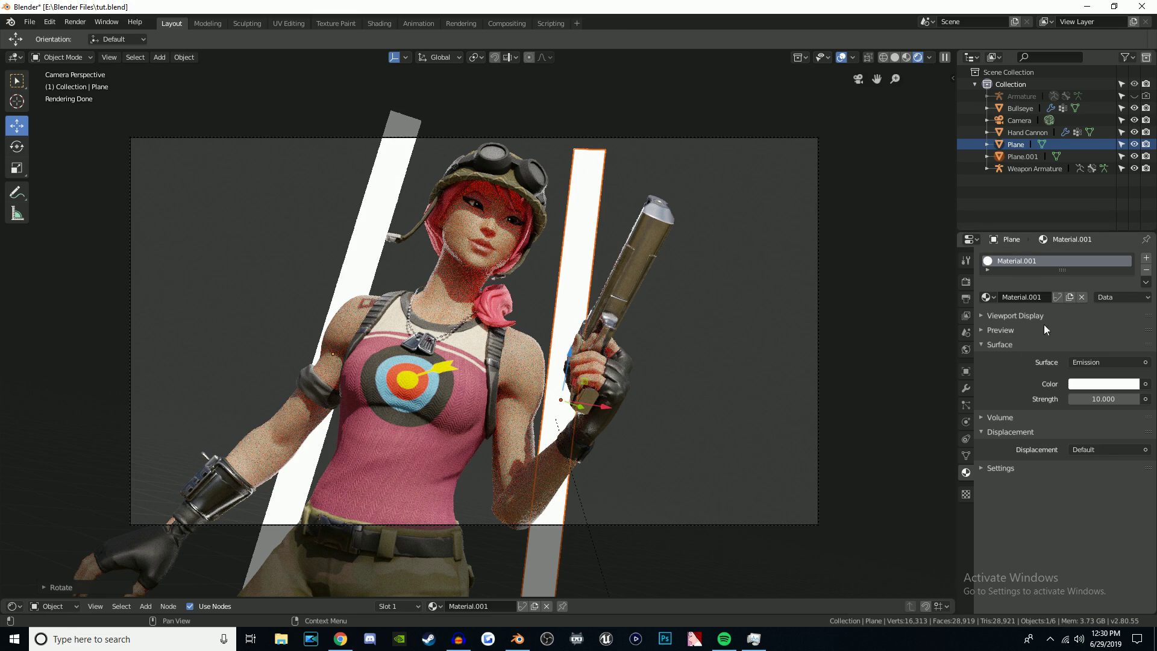
# - Give Plane.001 and Plane their own separate copies of the emission material
pyautogui.click(966, 474)
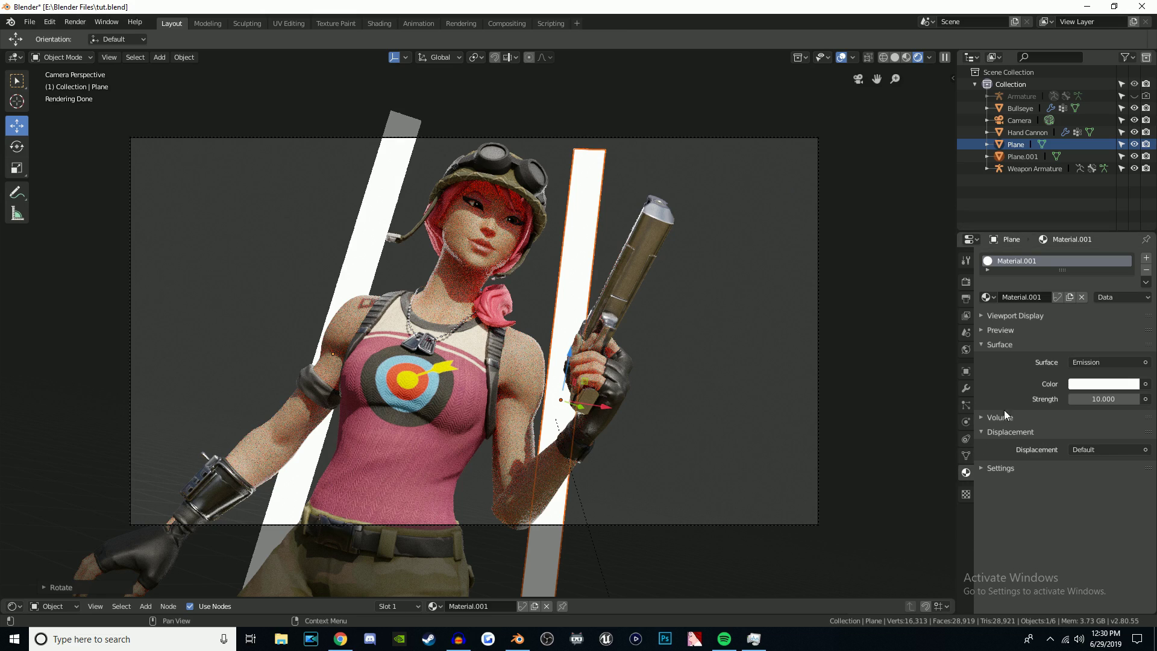
pyautogui.click(1021, 158)
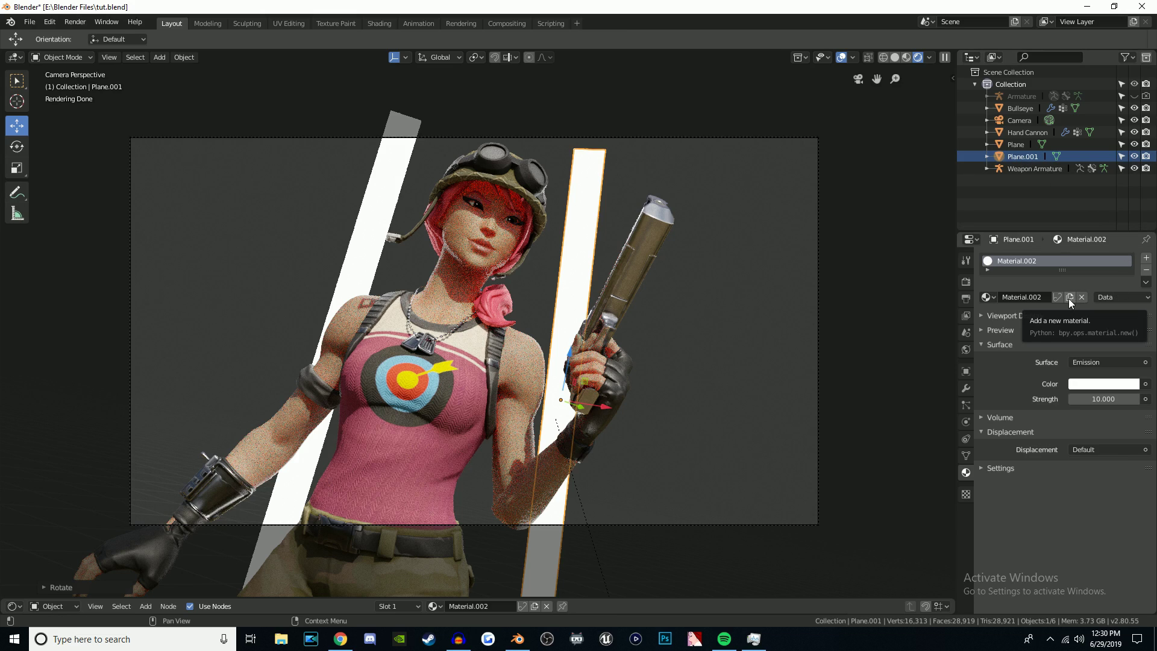
pyautogui.click(1017, 144)
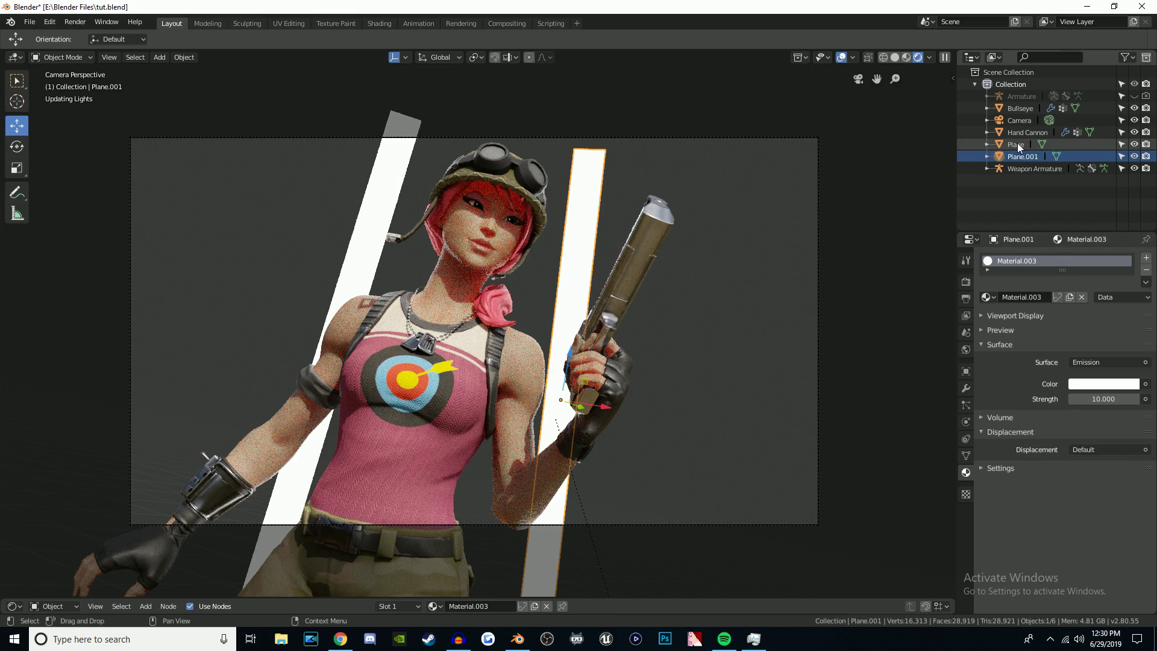
pyautogui.click(1070, 298)
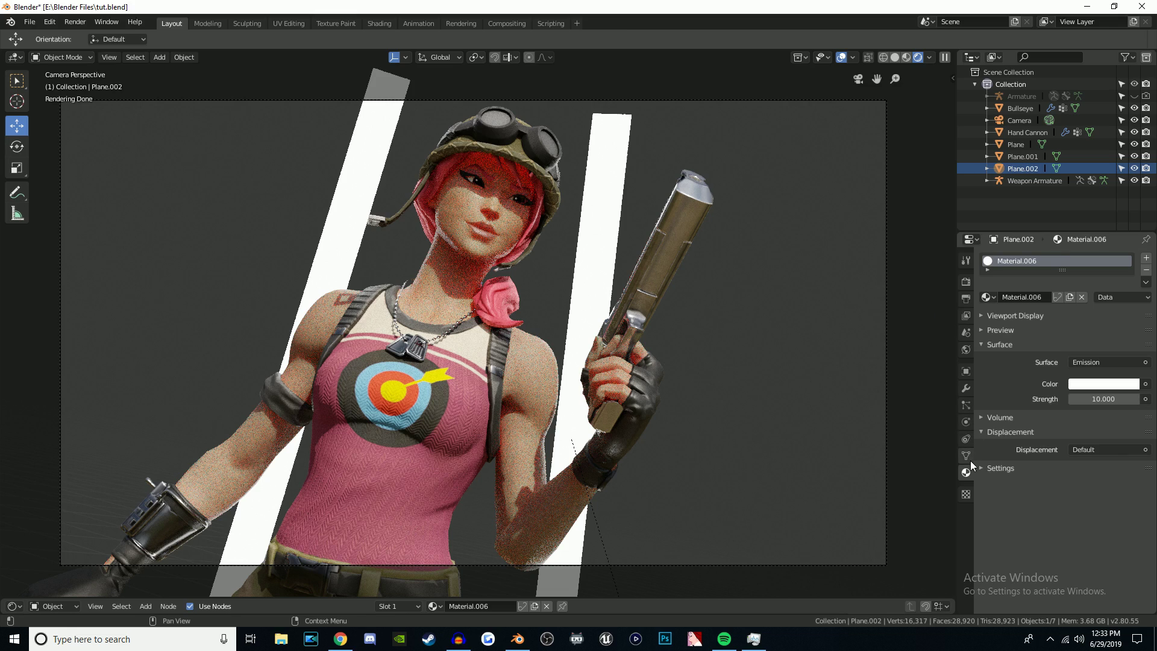
# - Search the add-ons for "den", ensure Render: D-NOISE: AI-Accelerated Denoiser is enabled, and save the preferences
pyautogui.click(30, 24)
pyautogui.moveTo(43, 24)
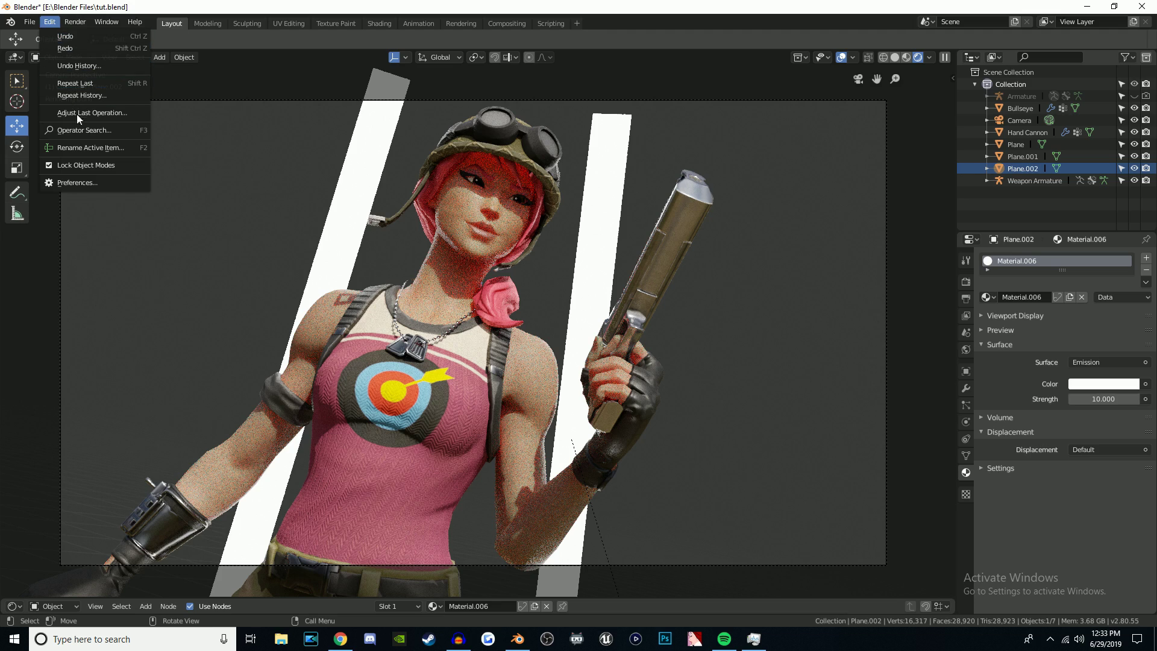
pyautogui.click(77, 182)
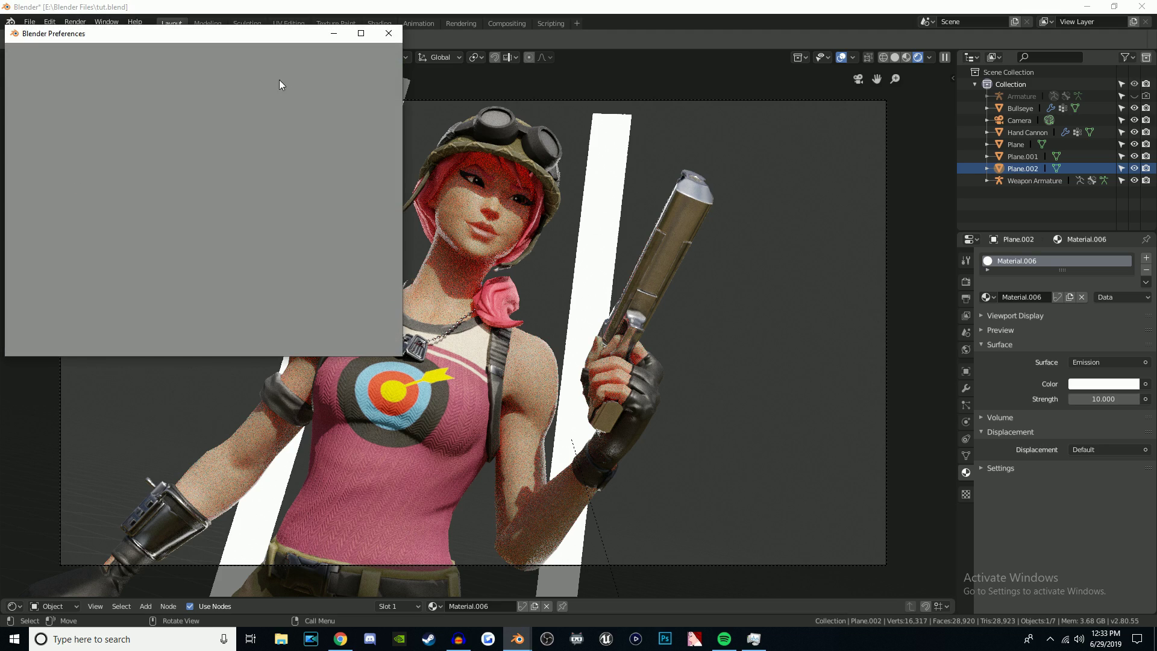
pyautogui.click(287, 67)
pyautogui.write('den')
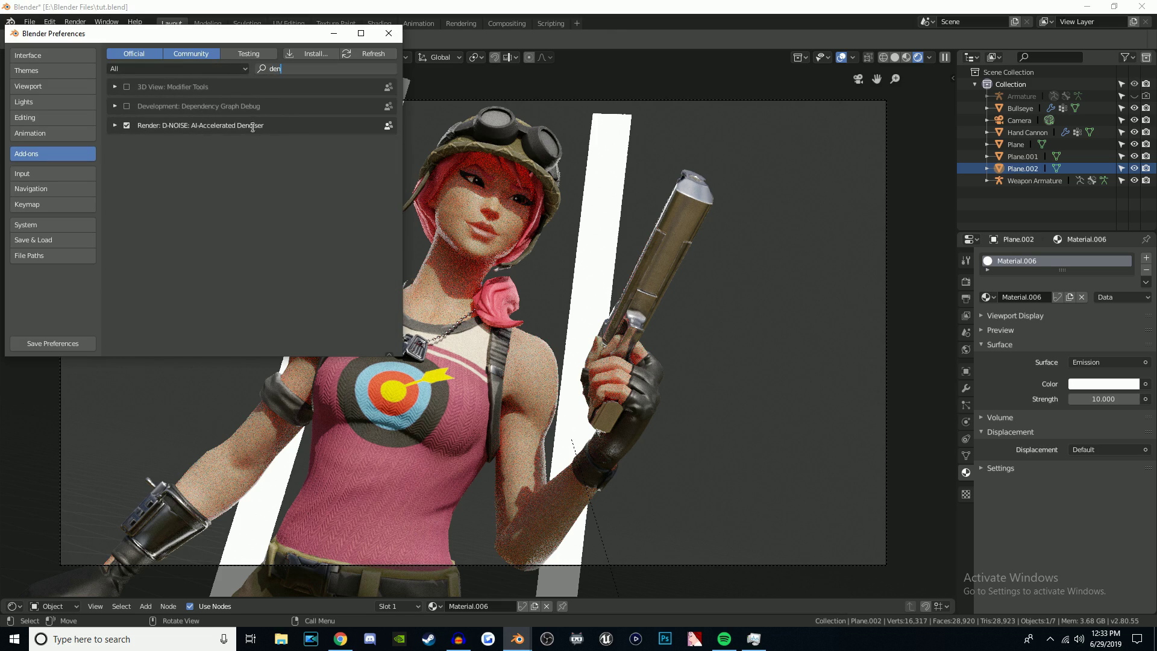
pyautogui.click(127, 126)
pyautogui.click(45, 341)
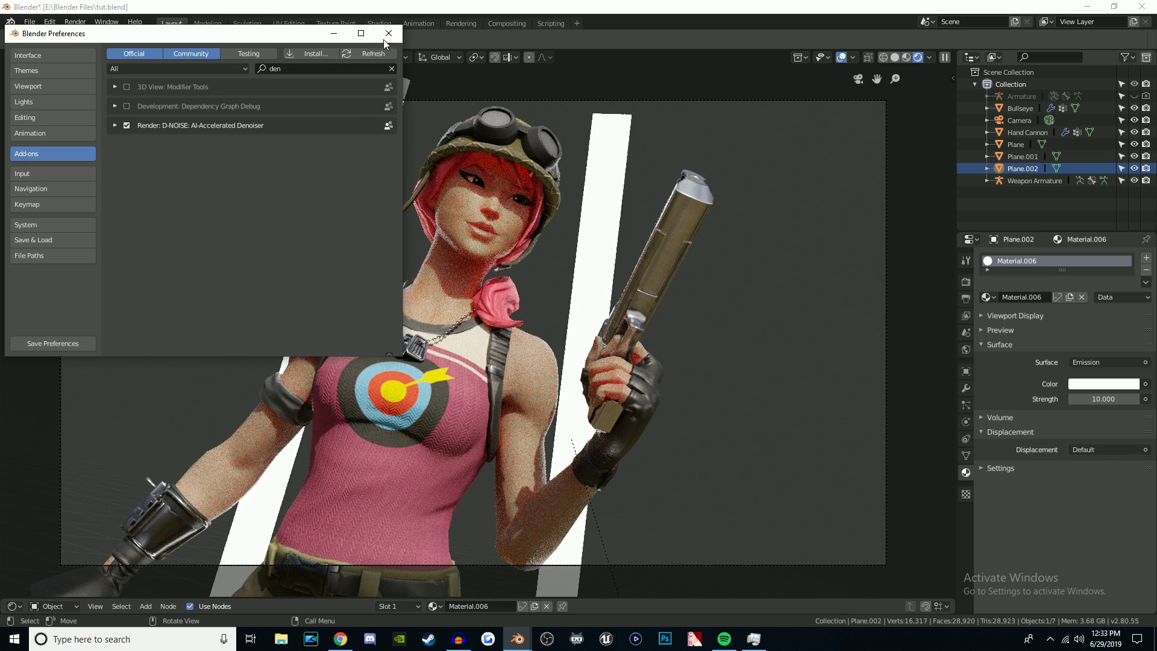
pyautogui.click(338, 34)
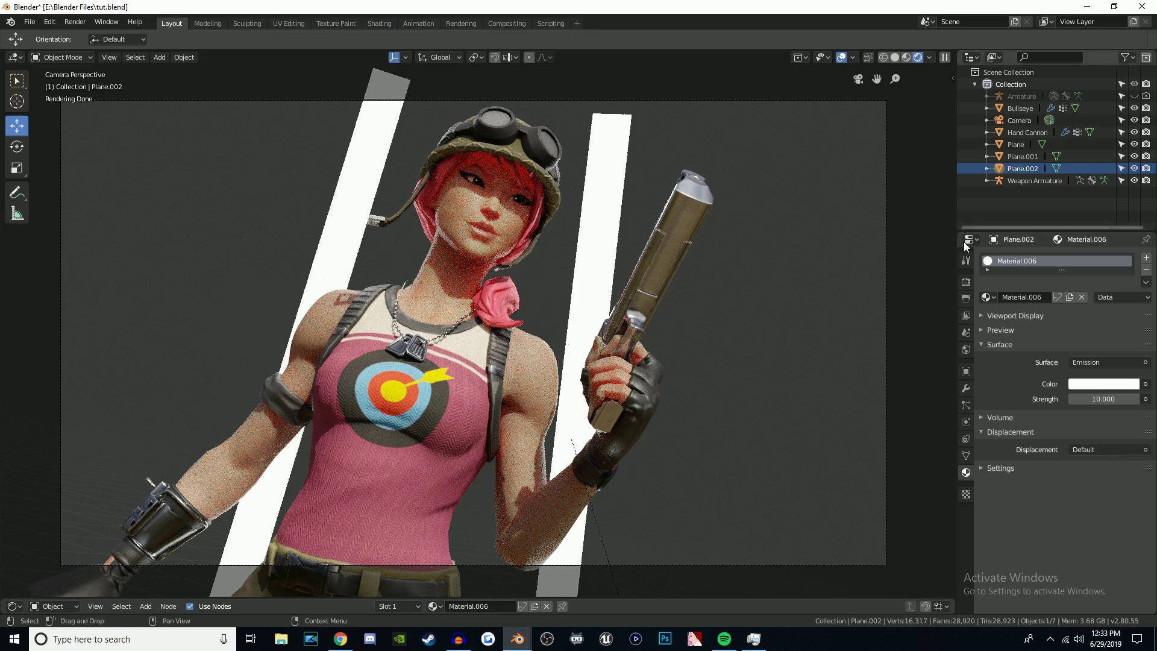
# - Enable Denoising and D-NOISE: AI Denoiser for the view layer and expand the D-NOISE settings
pyautogui.click(966, 316)
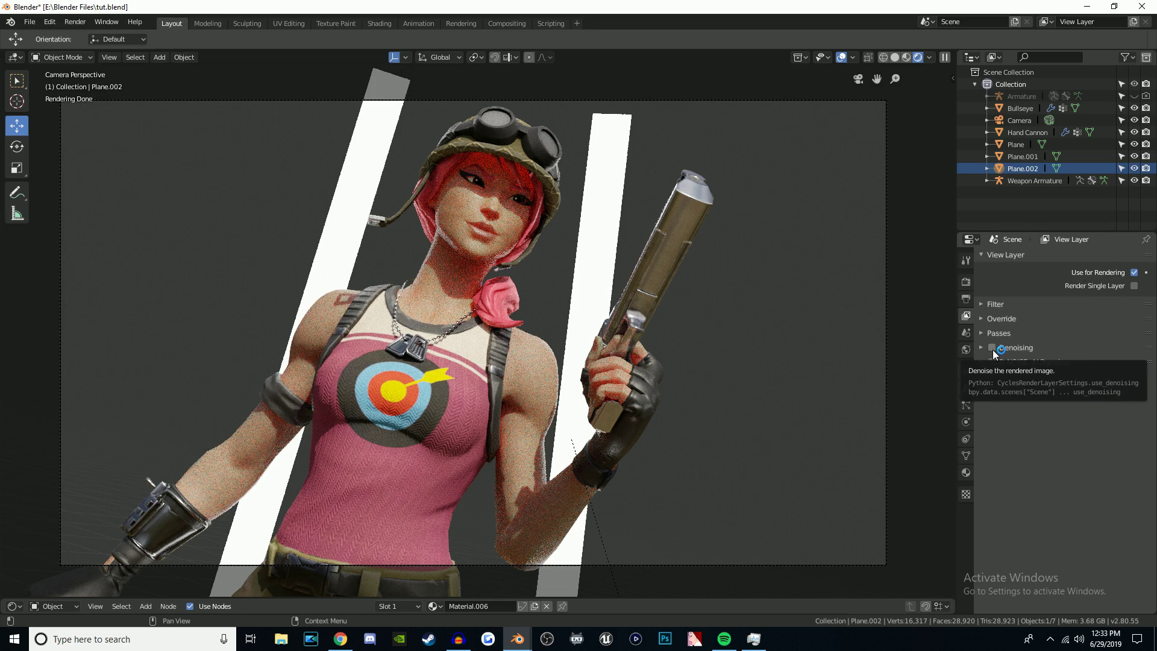
pyautogui.click(992, 348)
pyautogui.click(992, 362)
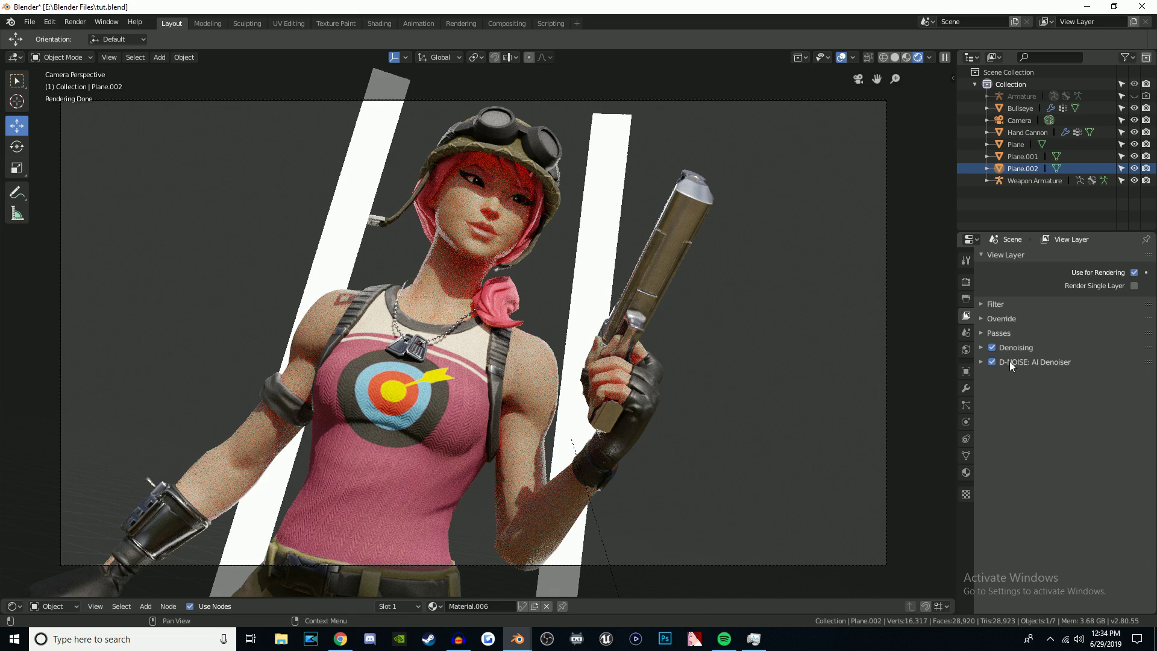
pyautogui.click(981, 361)
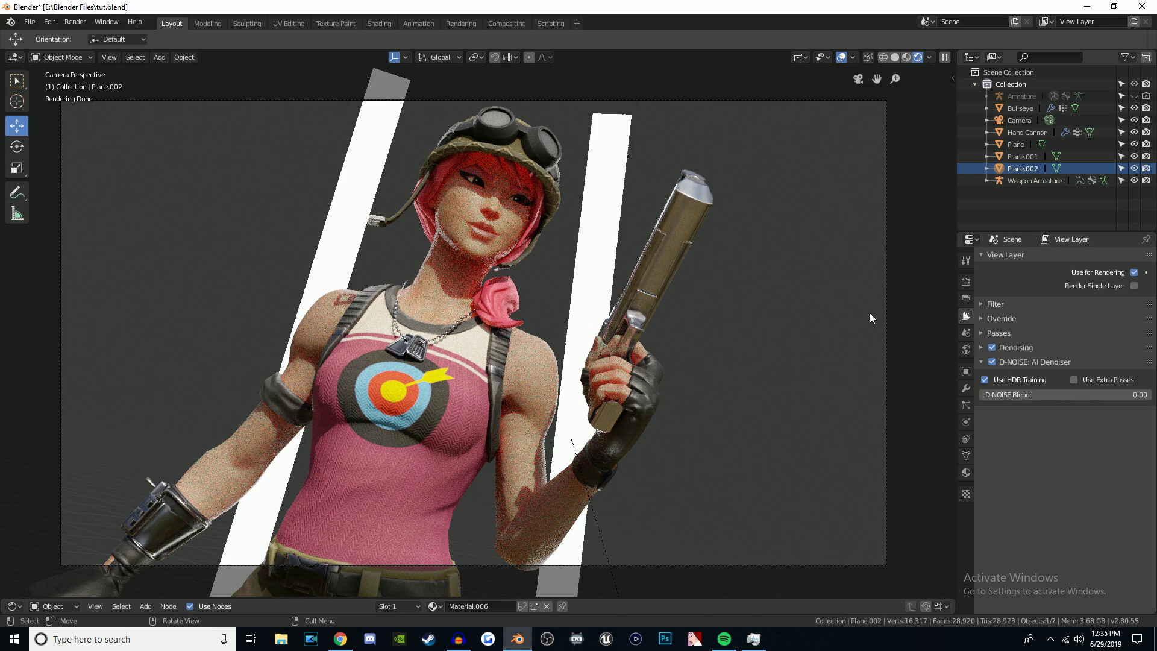
# - Turn off Camera ray visibility for Plane.002 in its Cycles settings
pyautogui.click(769, 337)
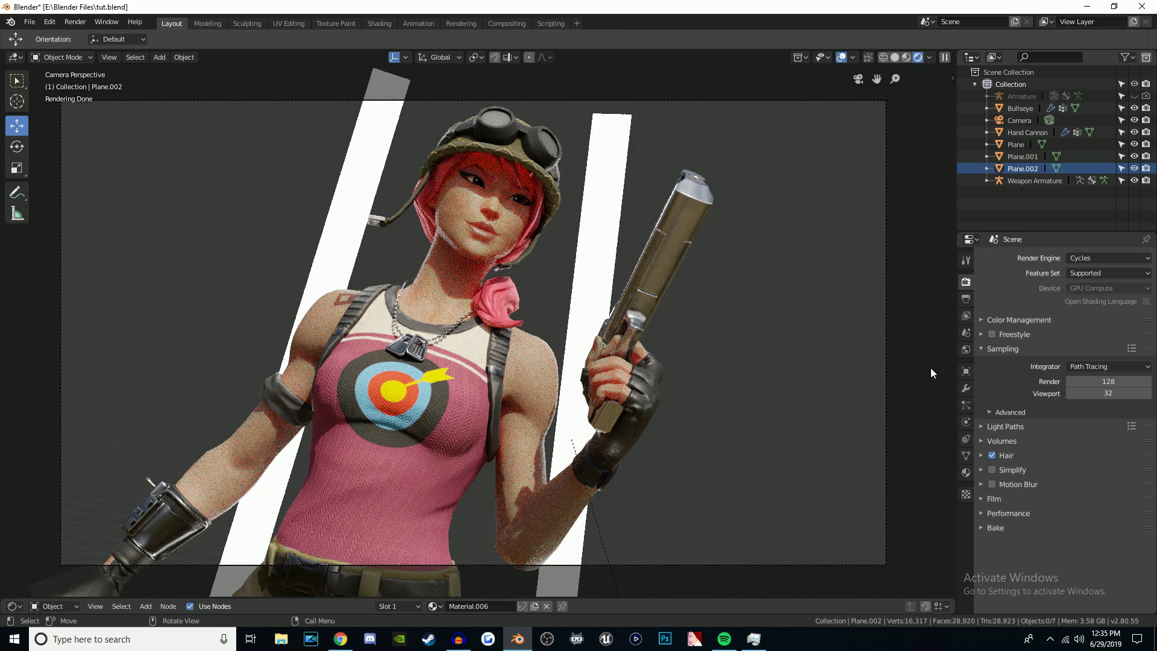
pyautogui.click(965, 372)
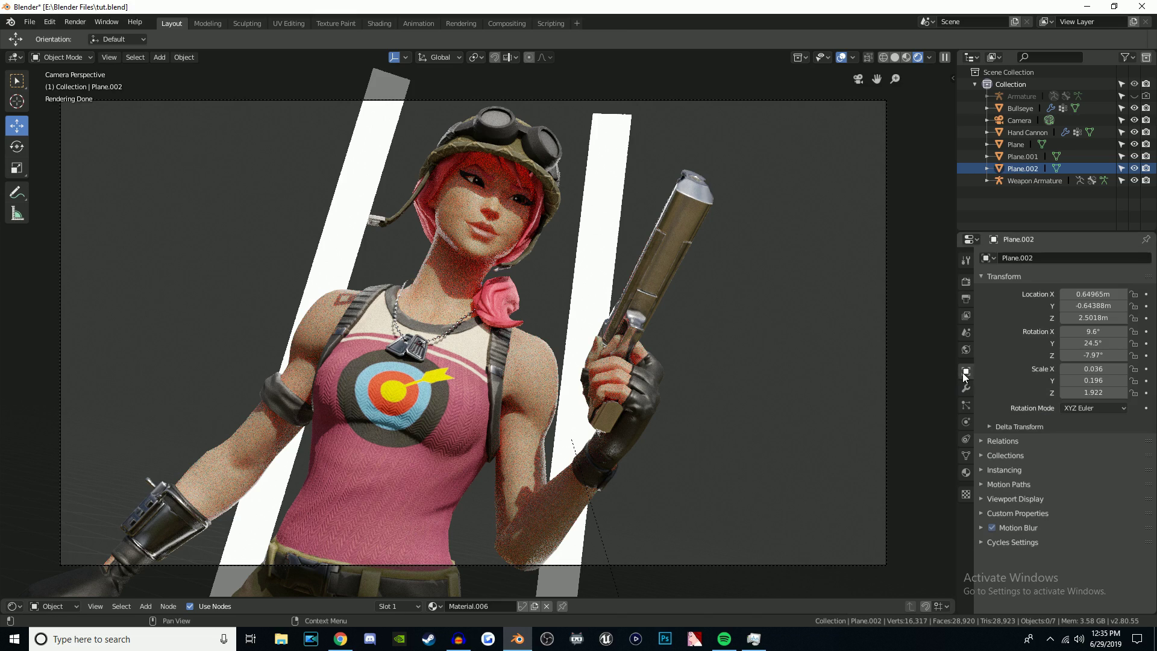
pyautogui.click(982, 542)
pyautogui.scroll(-2, 984, 537)
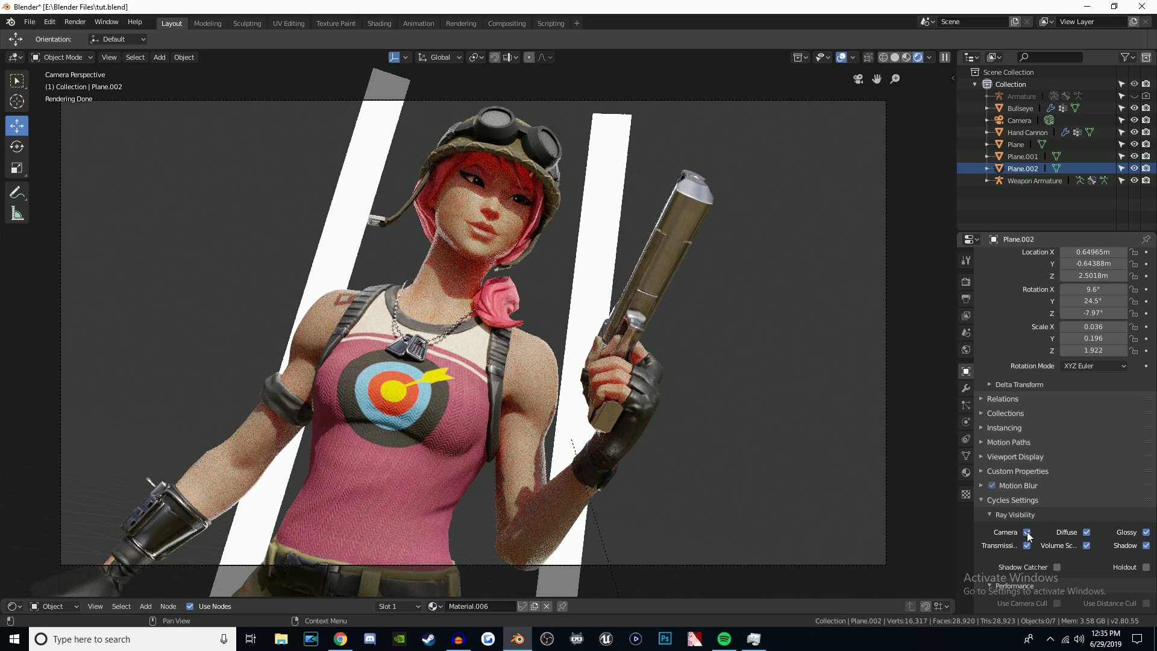
pyautogui.click(1027, 531)
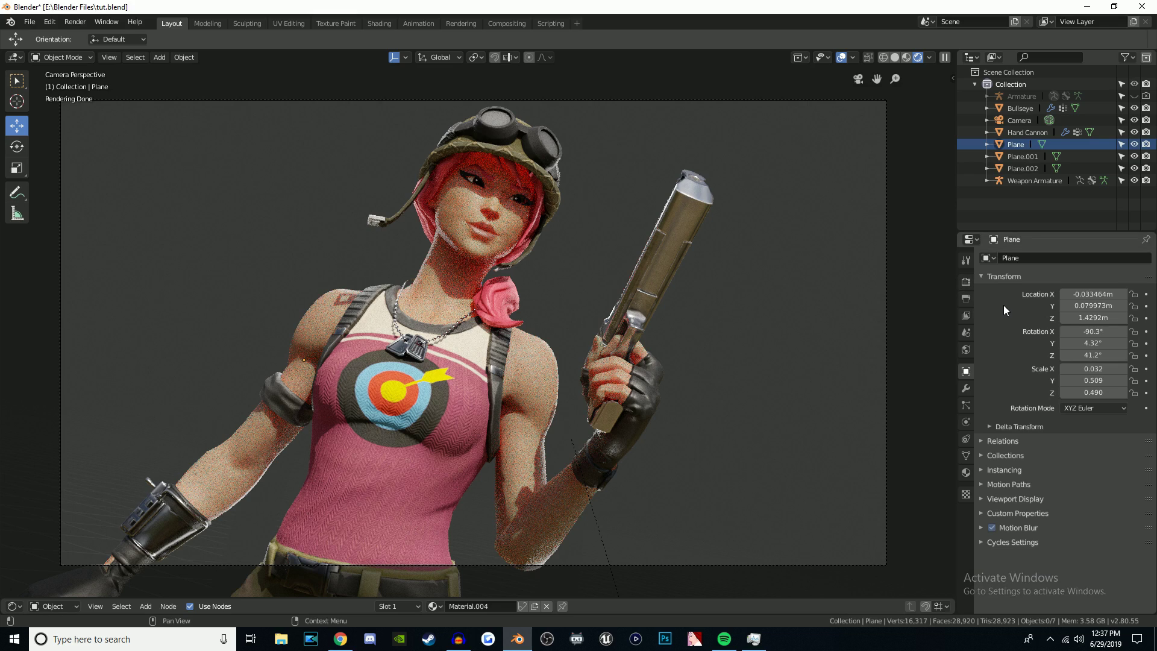
# - Set the Cycles light path clamping to 6.00 for both Direct Light and Indirect Light
pyautogui.click(966, 282)
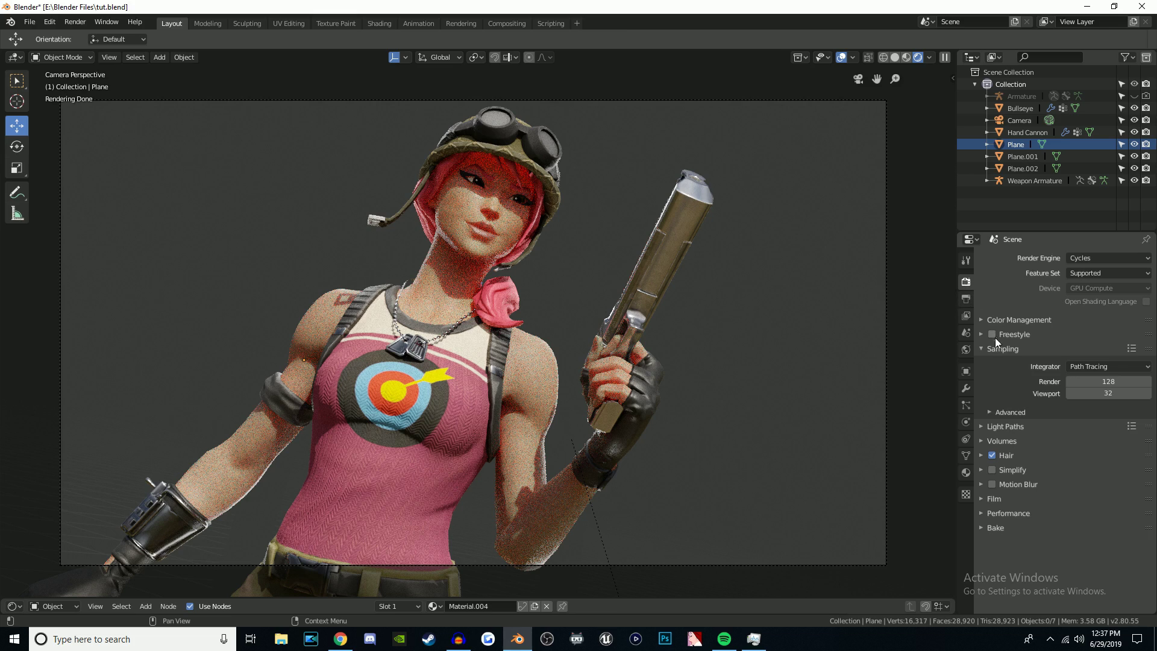
pyautogui.click(981, 427)
pyautogui.scroll(-3, 1111, 554)
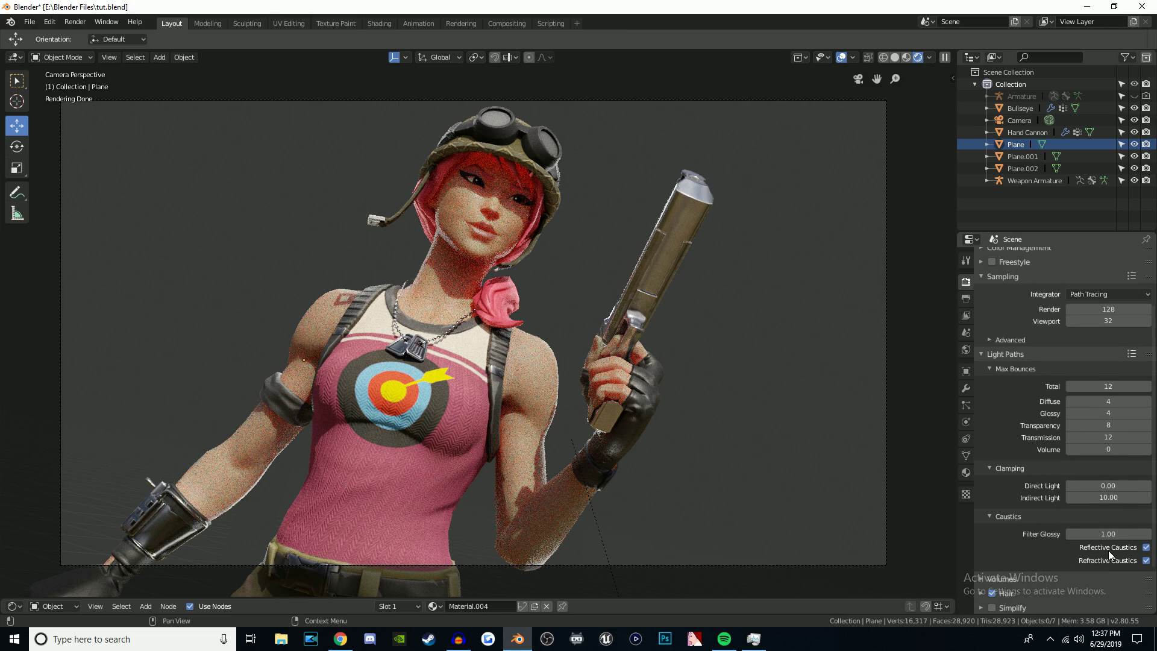
pyautogui.click(1107, 485)
pyautogui.write('0.0')
pyautogui.press('Return')
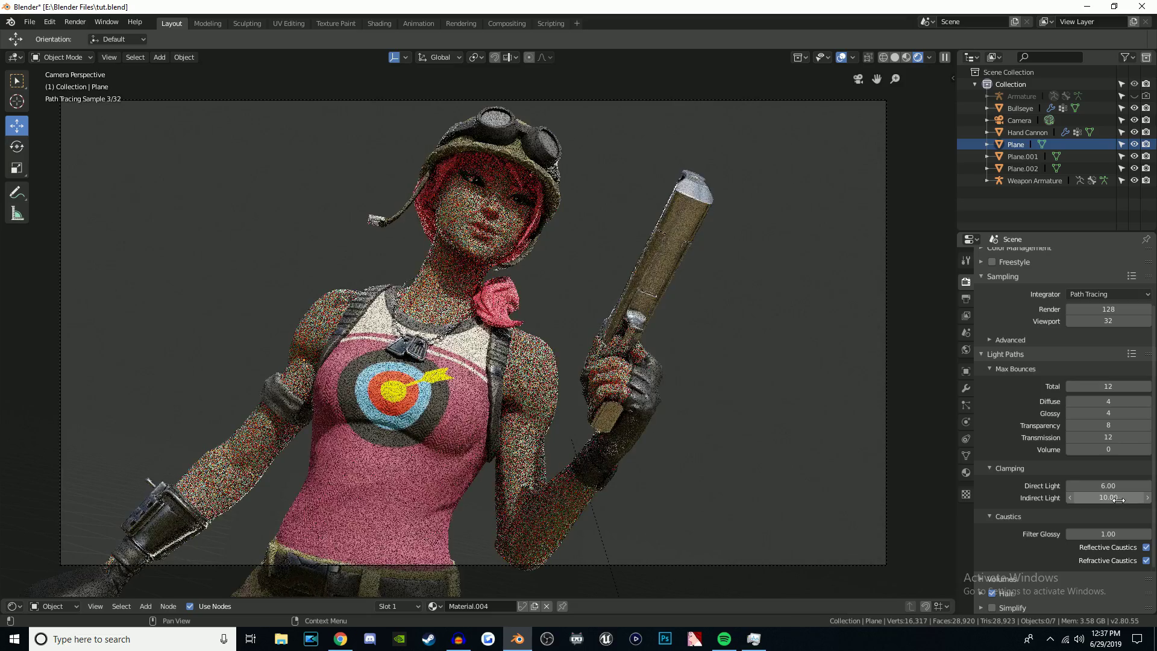
pyautogui.click(1118, 498)
pyautogui.write('6')
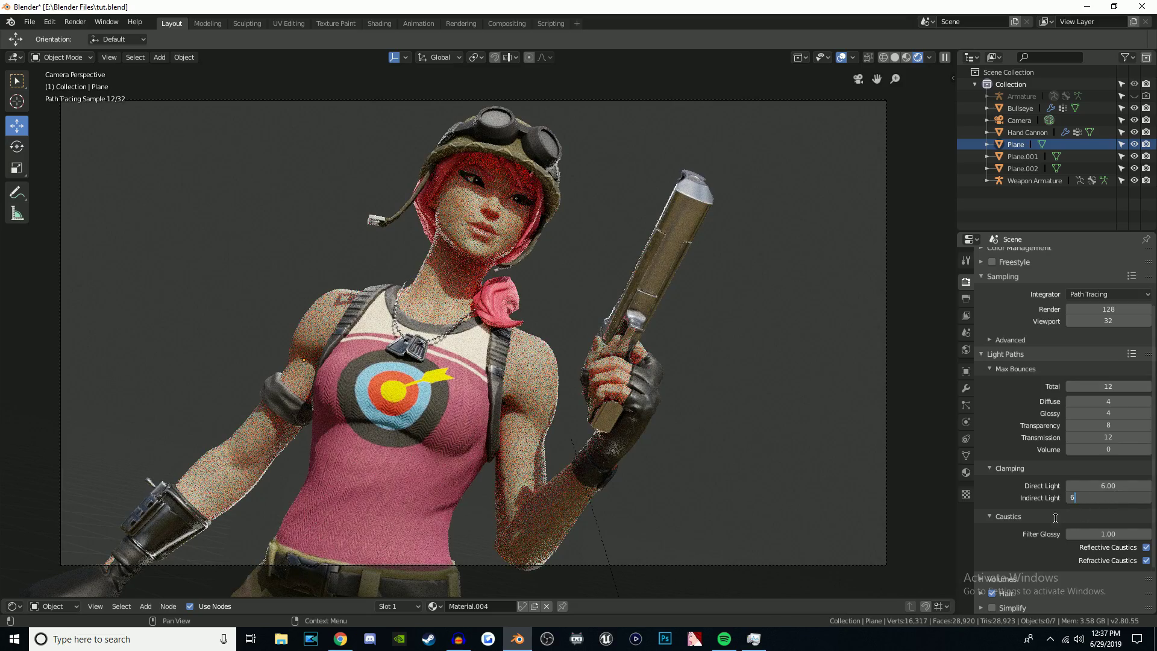
pyautogui.press('Return')
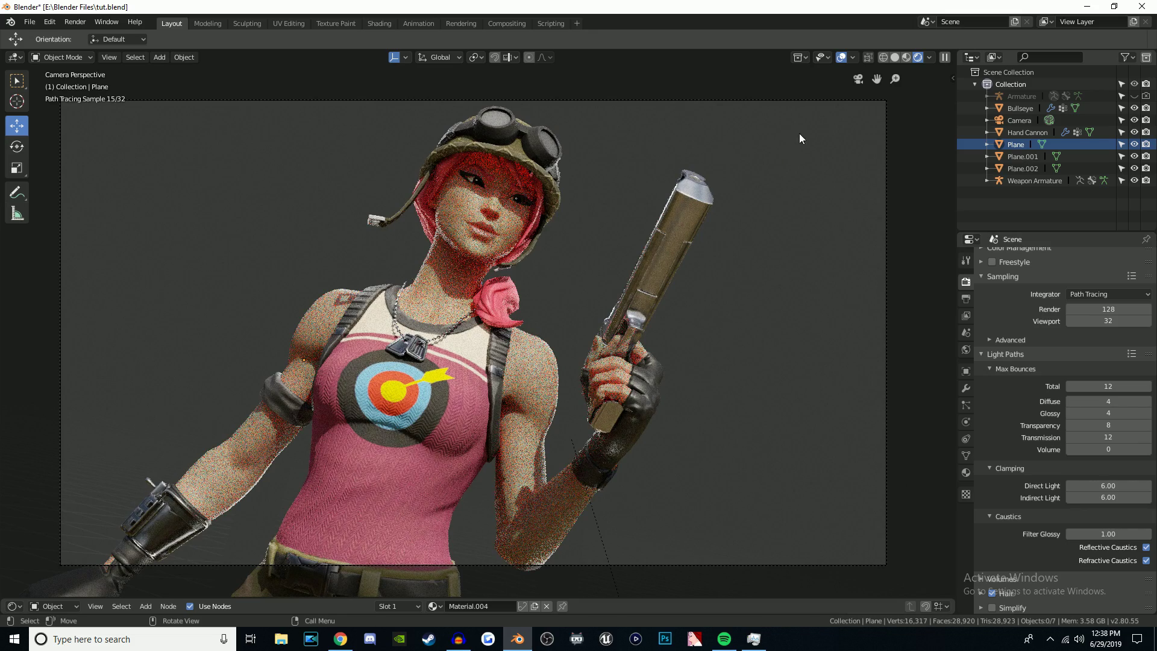
# - Try 1260 and another value for the Cycles render sample count
pyautogui.doubleClick(1072, 309)
pyautogui.write('1260')
pyautogui.press('Return')
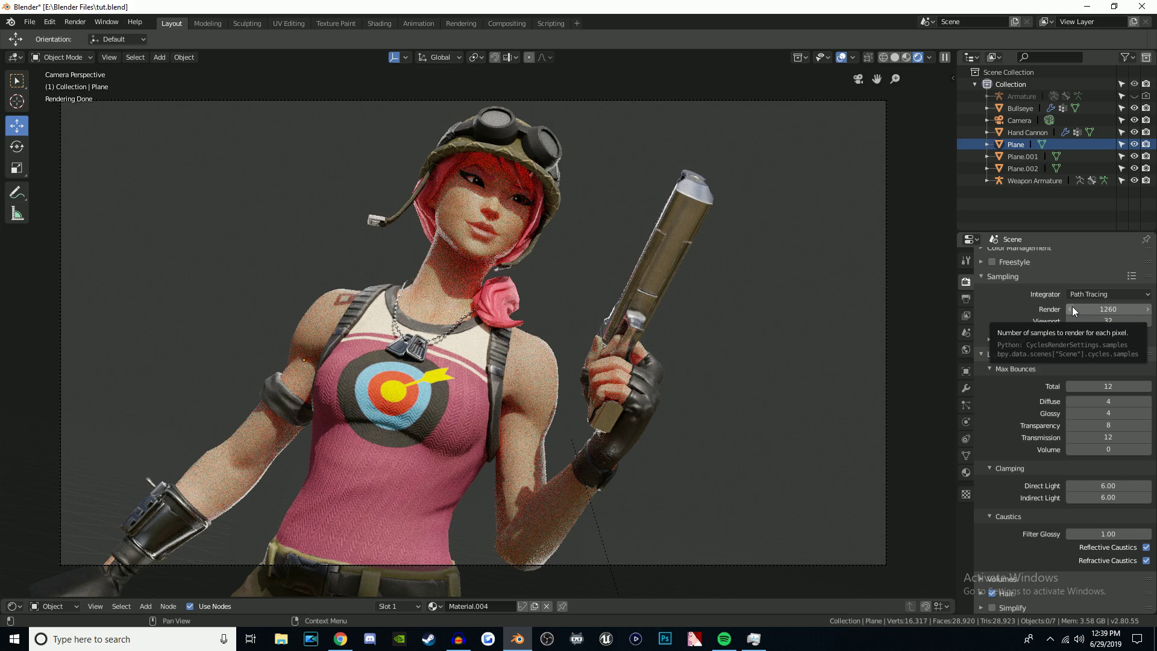
pyautogui.click(1111, 308)
pyautogui.write('6')
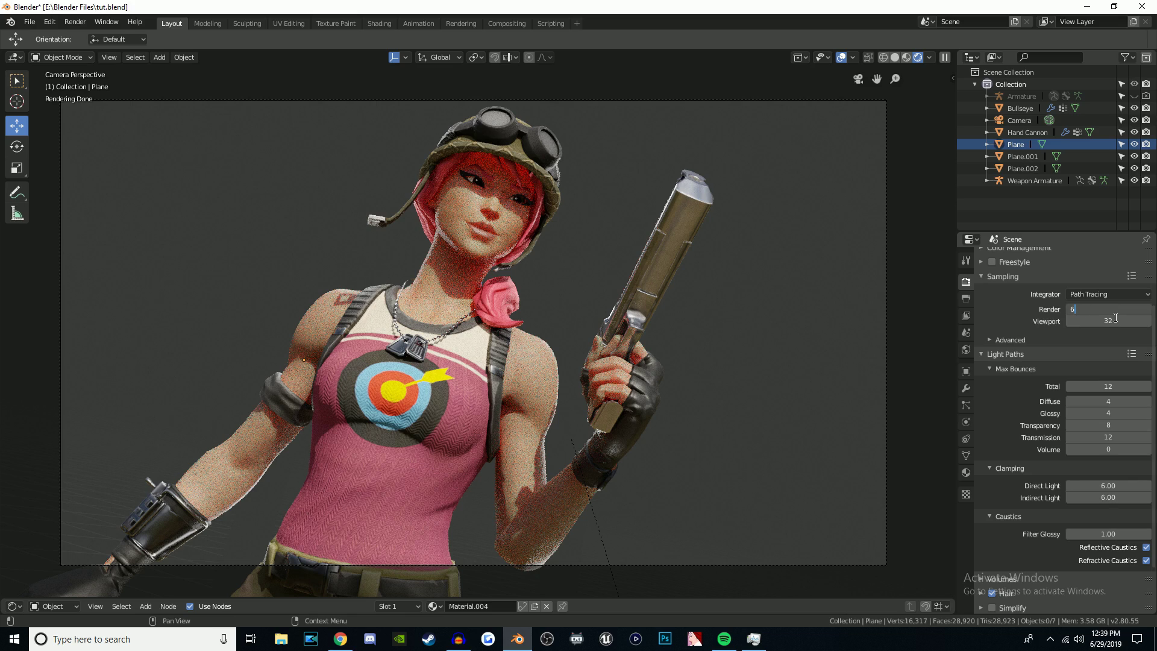
pyautogui.press('Return')
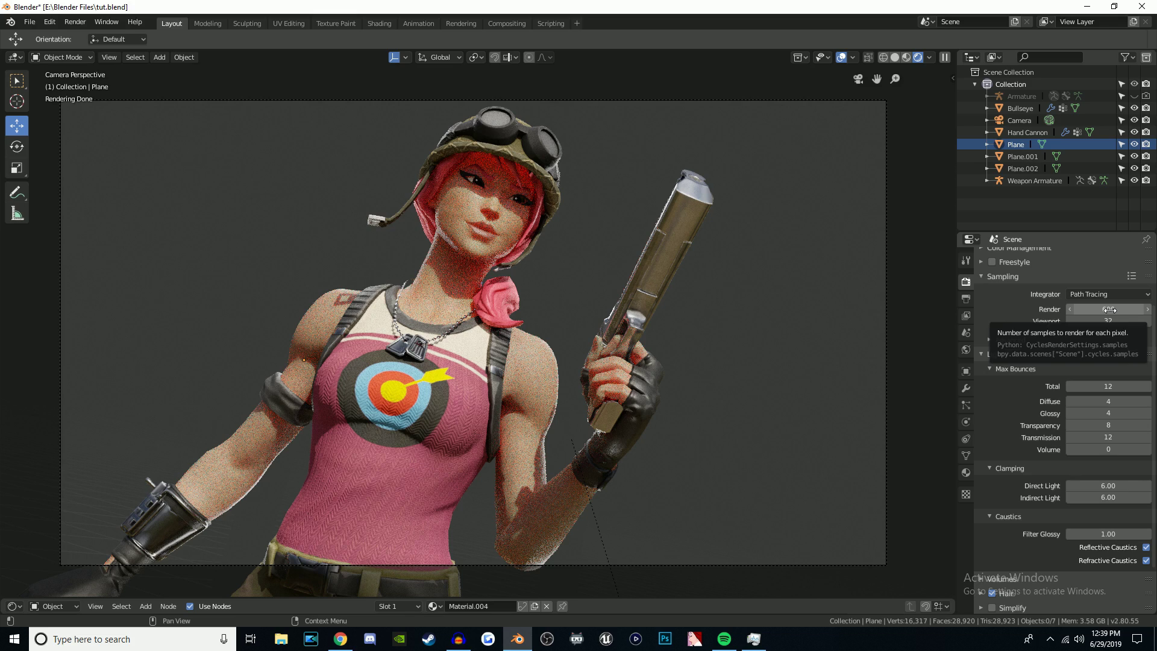
# - Enter the final render sample count and render the image of the posed character
pyautogui.click(1110, 310)
pyautogui.write('1')
pyautogui.press('Return')
pyautogui.click(76, 22)
pyautogui.click(86, 35)
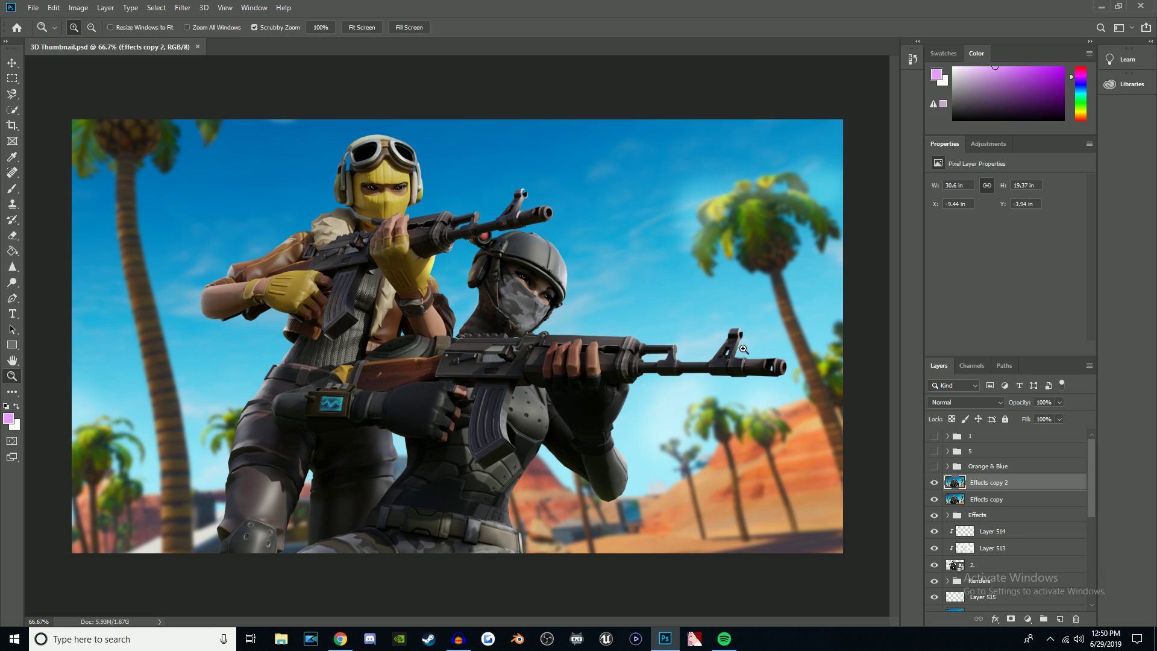
# - Switch to Photoshop and delete the "Effects copy 2" and "Effects copy" layers from 3D Thumbnail.psd
pyautogui.moveTo(934, 466)
pyautogui.mouseDown()
pyautogui.moveTo(933, 441)
pyautogui.moveTo(934, 466)
pyautogui.mouseUp()
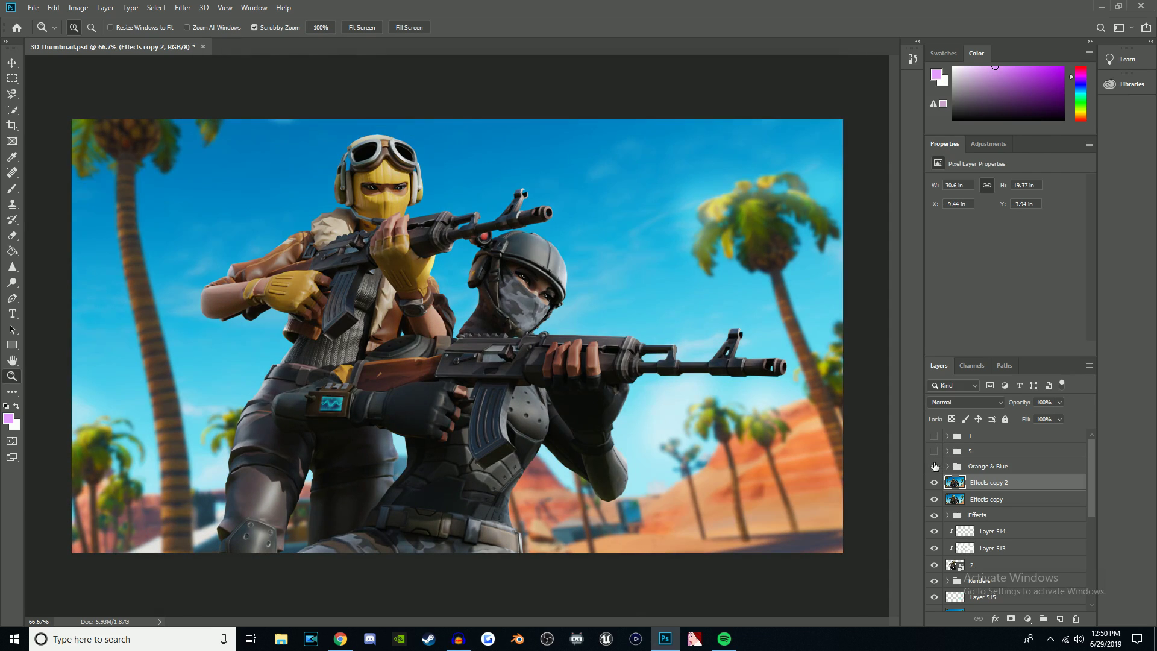
pyautogui.scroll(-5, 997, 500)
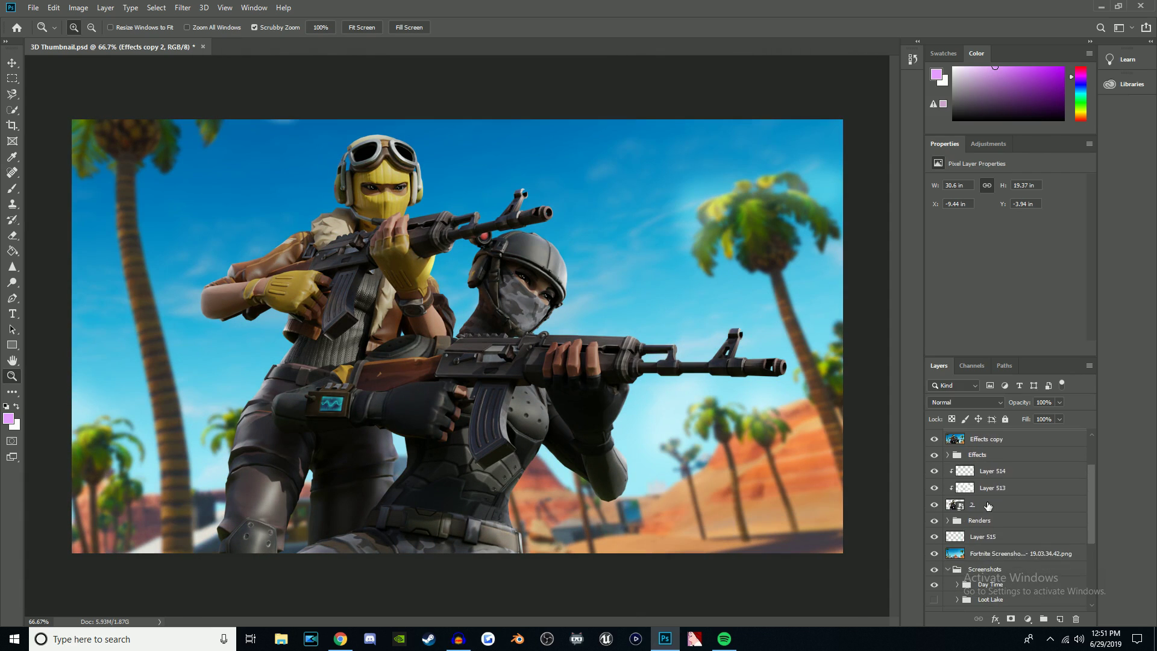
pyautogui.scroll(3, 992, 545)
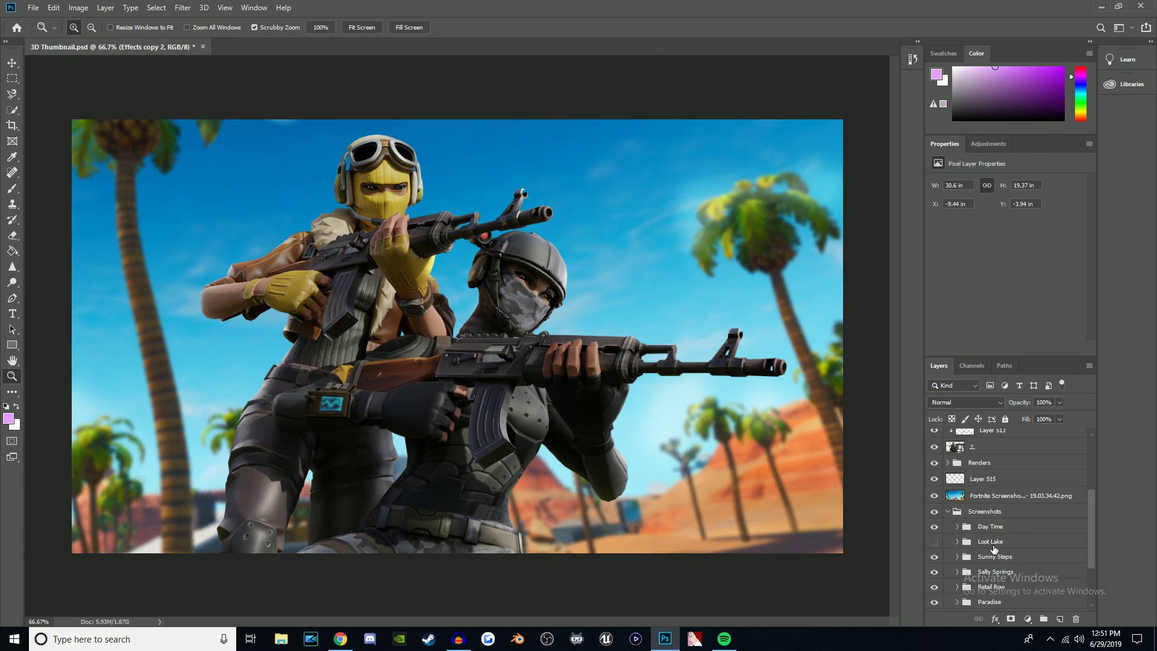
pyautogui.scroll(-3, 994, 552)
pyautogui.scroll(3, 995, 555)
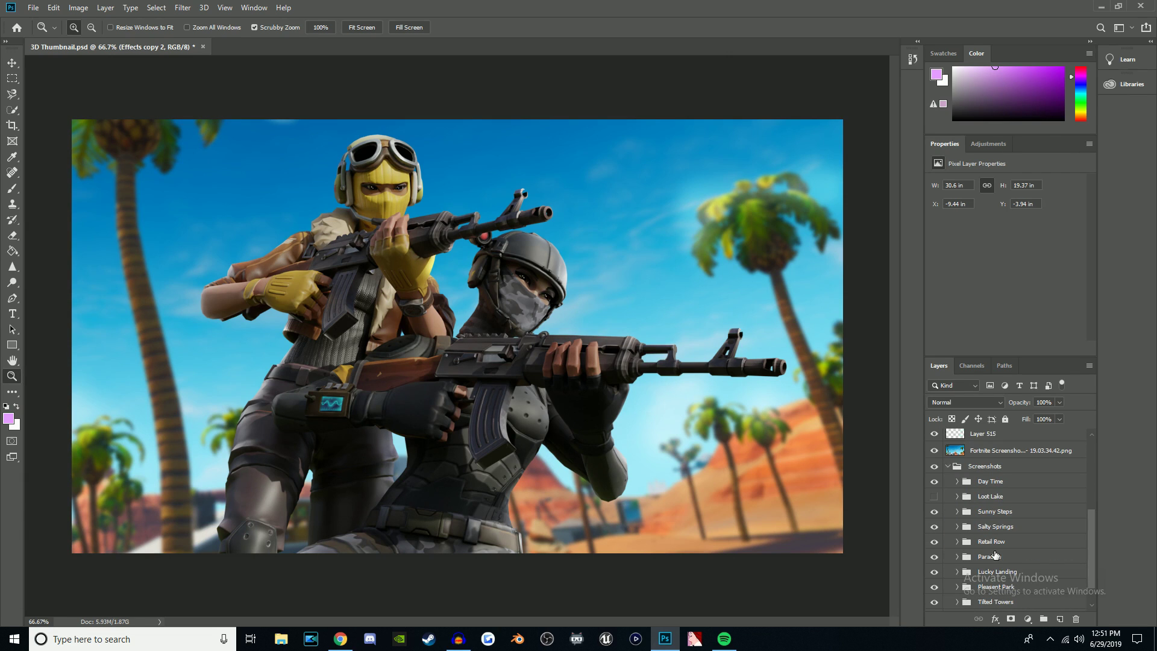
pyautogui.scroll(2, 996, 553)
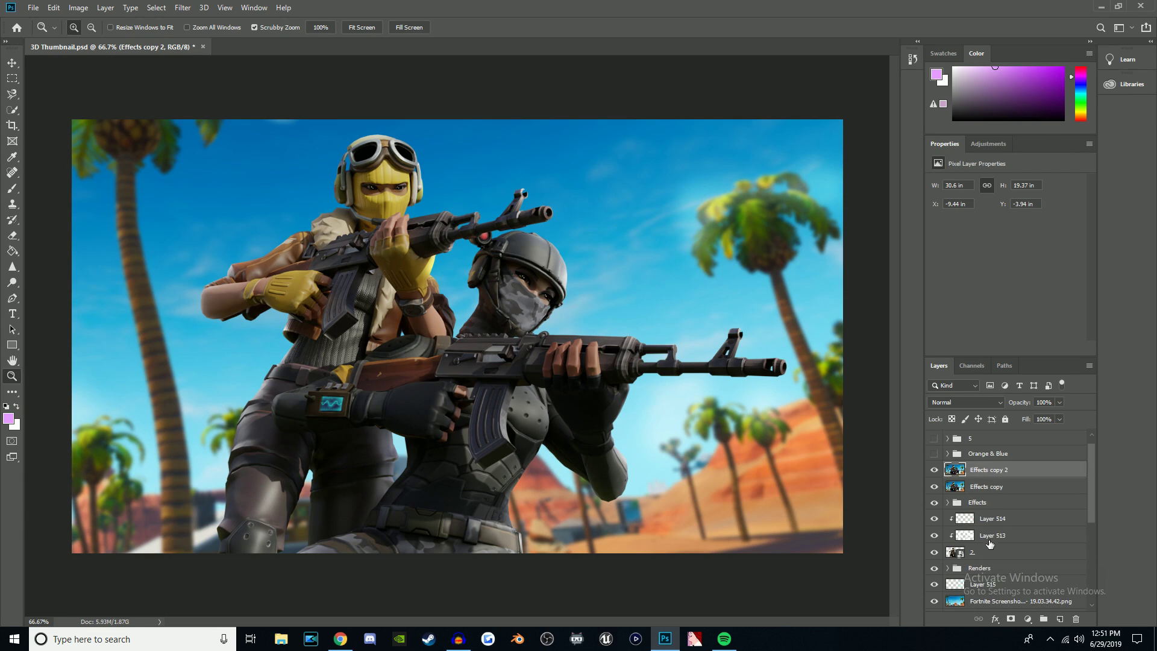
pyautogui.press('Delete')
pyautogui.press('Delete')
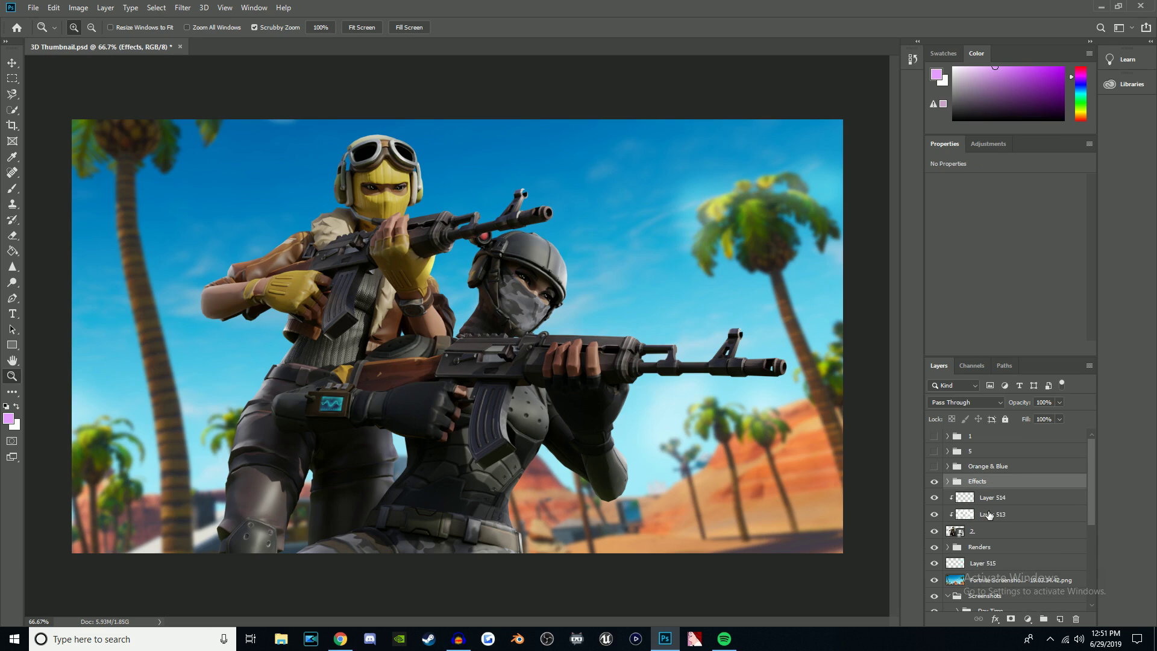
pyautogui.scroll(-2, 989, 516)
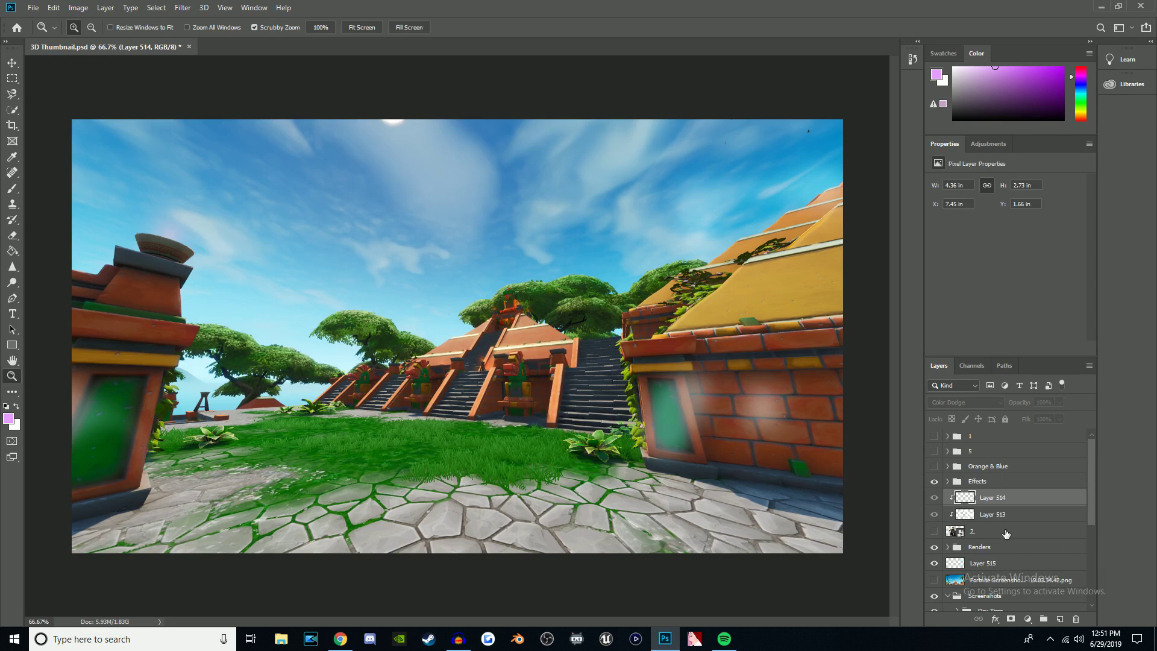
pyautogui.scroll(-5, 1020, 530)
pyautogui.scroll(5, 1020, 500)
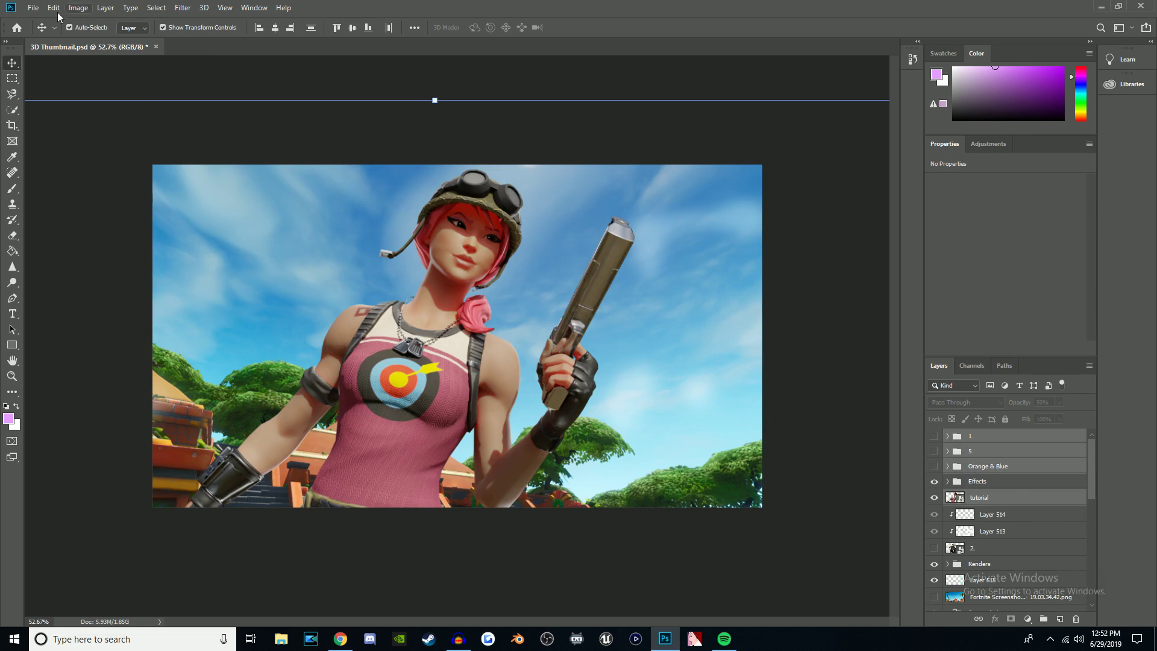
# - Create a 1920 x 1080 px, 300 ppi document and copy the selected groups, character render and background from 3D Thumbnail.psd into it
pyautogui.click(34, 7)
pyautogui.click(47, 22)
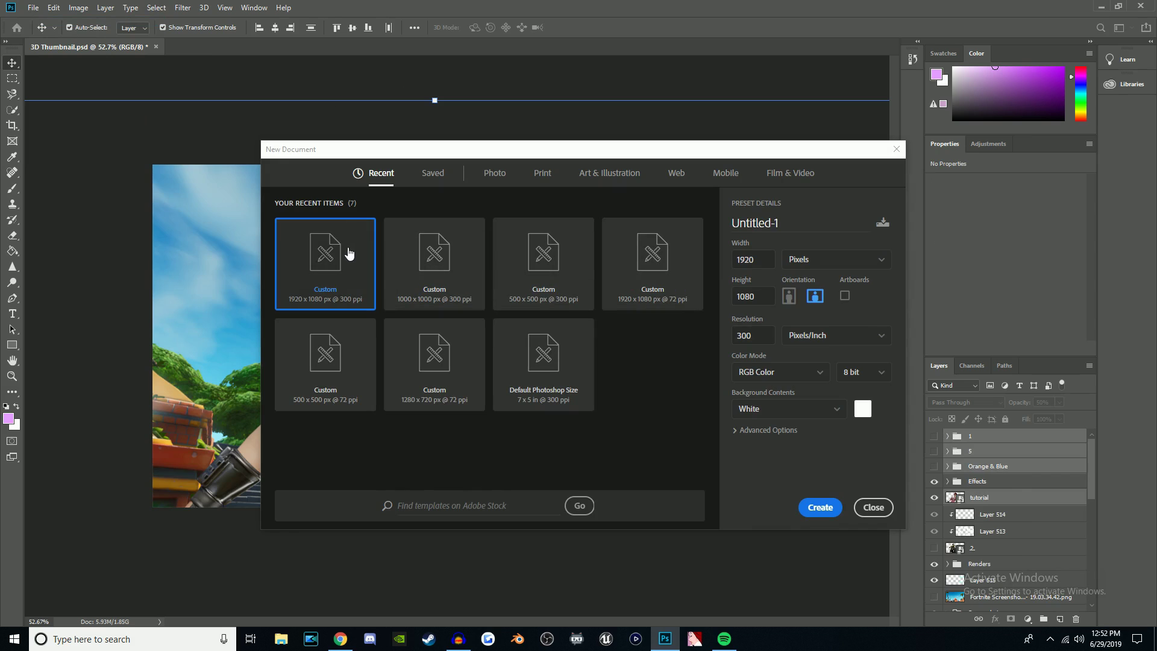
pyautogui.click(820, 507)
pyautogui.click(89, 47)
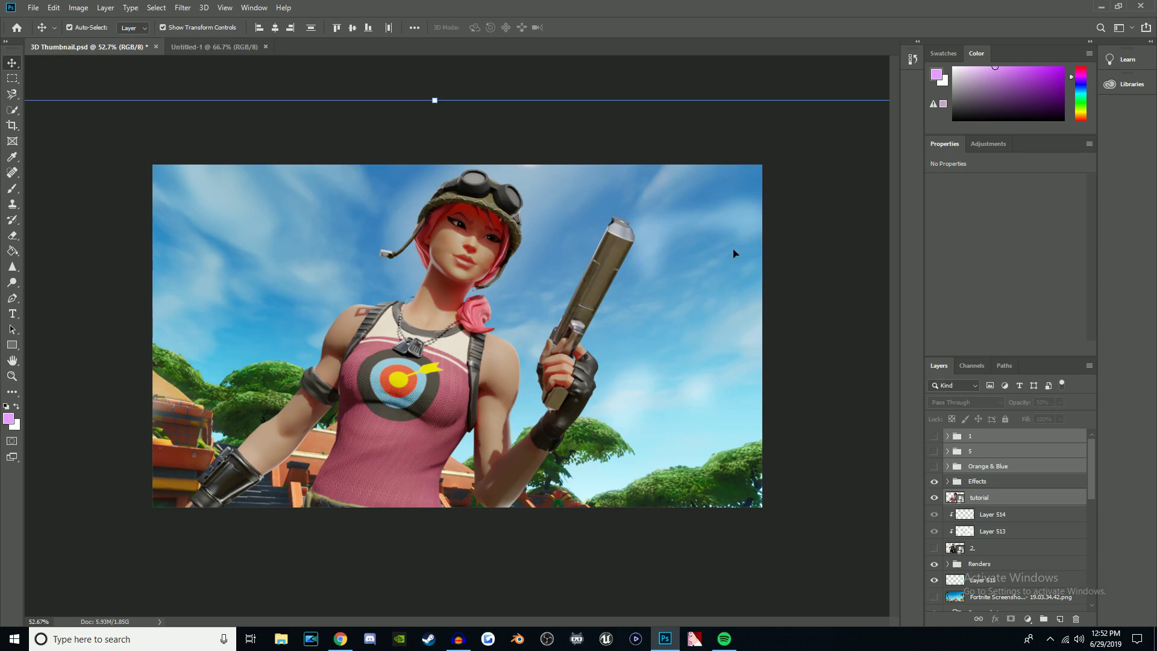
pyautogui.moveTo(963, 442); pyautogui.dragTo(428, 270)
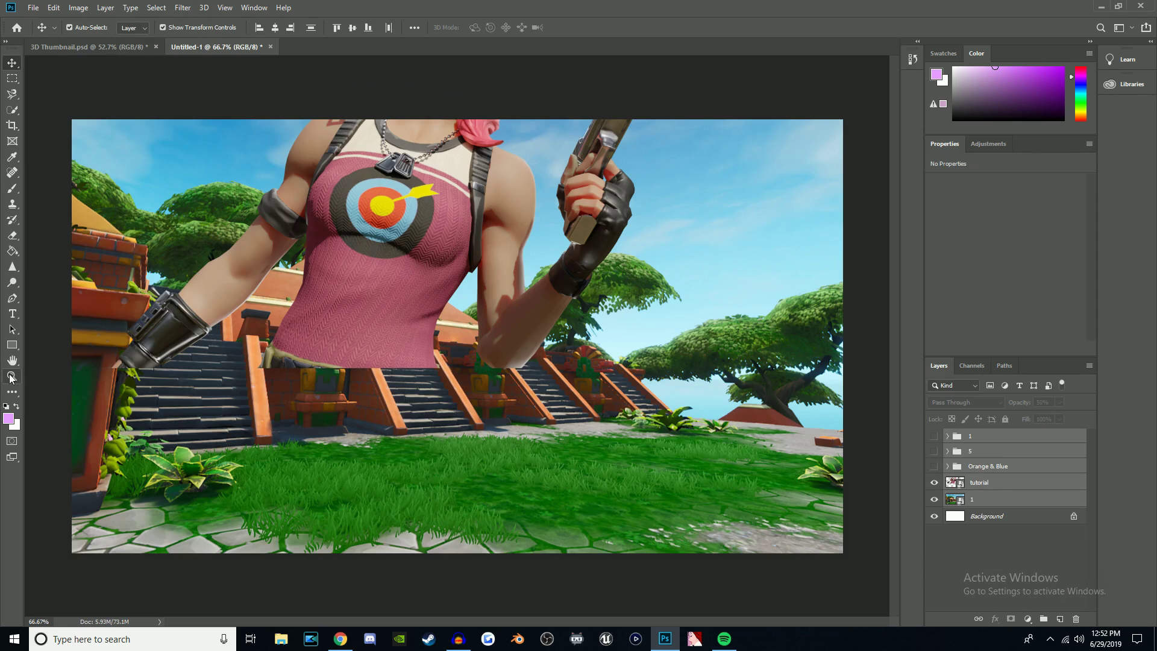
# - Move the copied layers down until the character's head and gun fit inside the canvas
pyautogui.click(11, 375)
pyautogui.moveTo(241, 180); pyautogui.dragTo(121, 155)
pyautogui.click(12, 62)
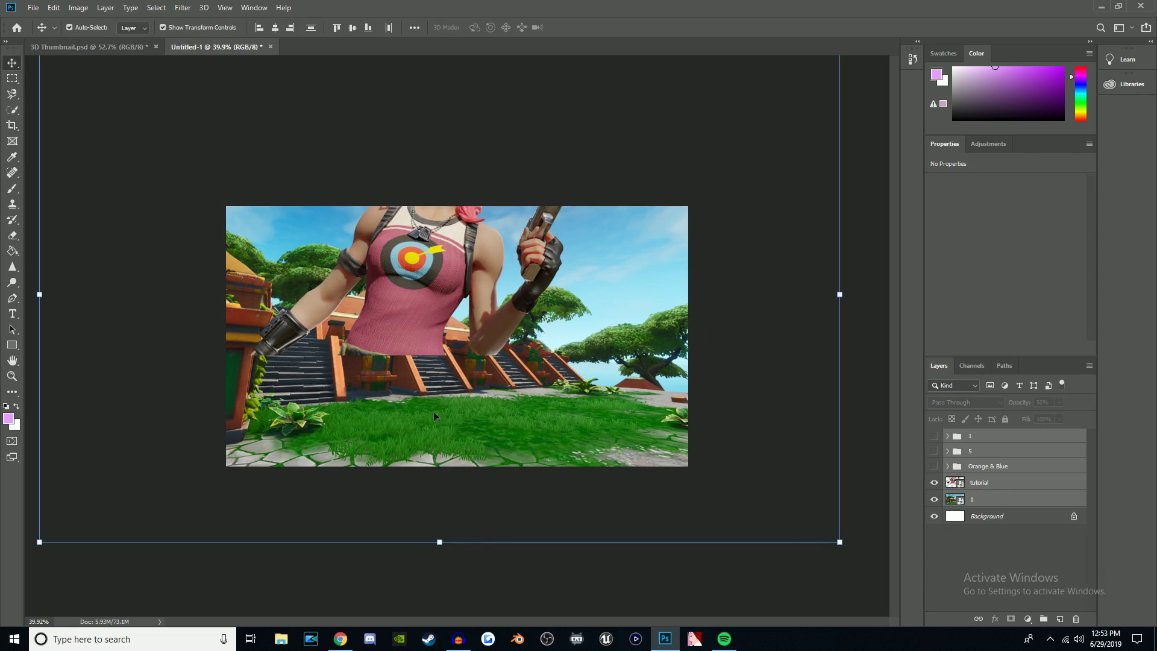
pyautogui.moveTo(473, 433); pyautogui.dragTo(507, 537)
pyautogui.press('Return')
pyautogui.press('z')
pyautogui.click(474, 372)
pyautogui.keyDown('alt'); pyautogui.scroll(1, 474, 372); pyautogui.keyUp('alt')
pyautogui.keyDown('alt'); pyautogui.scroll(-4, 474, 372); pyautogui.keyUp('alt')
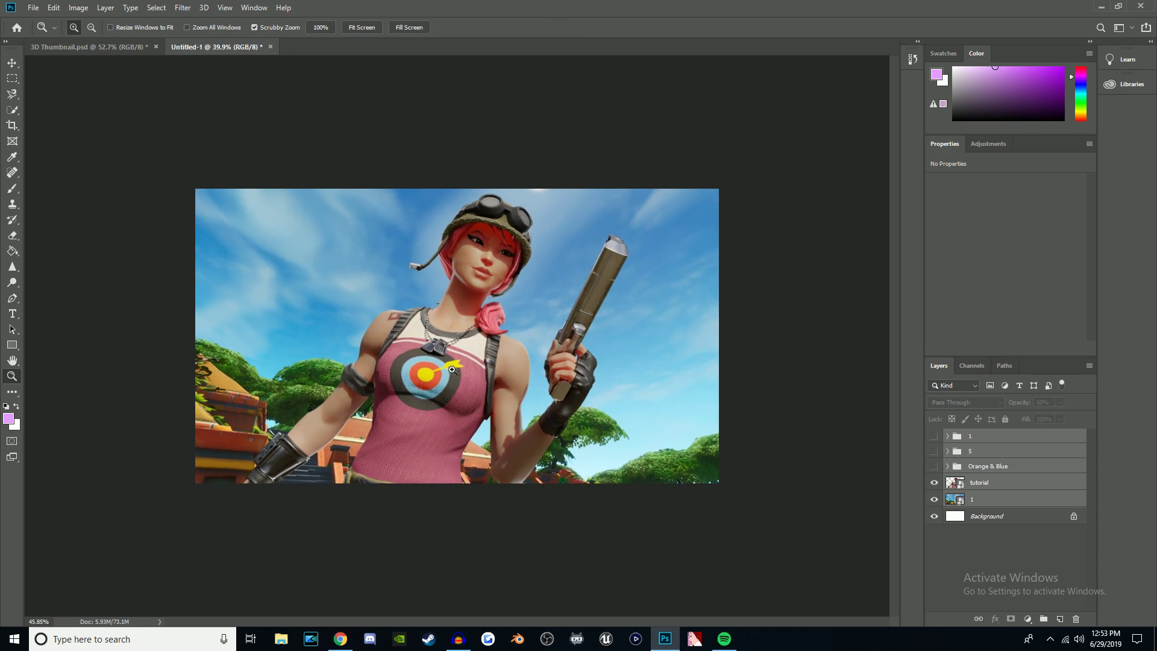
# - Free-transform the copied layers to shift them slightly left, to about X 935 px
pyautogui.press('v')
pyautogui.hotkey('ctrl', 't')
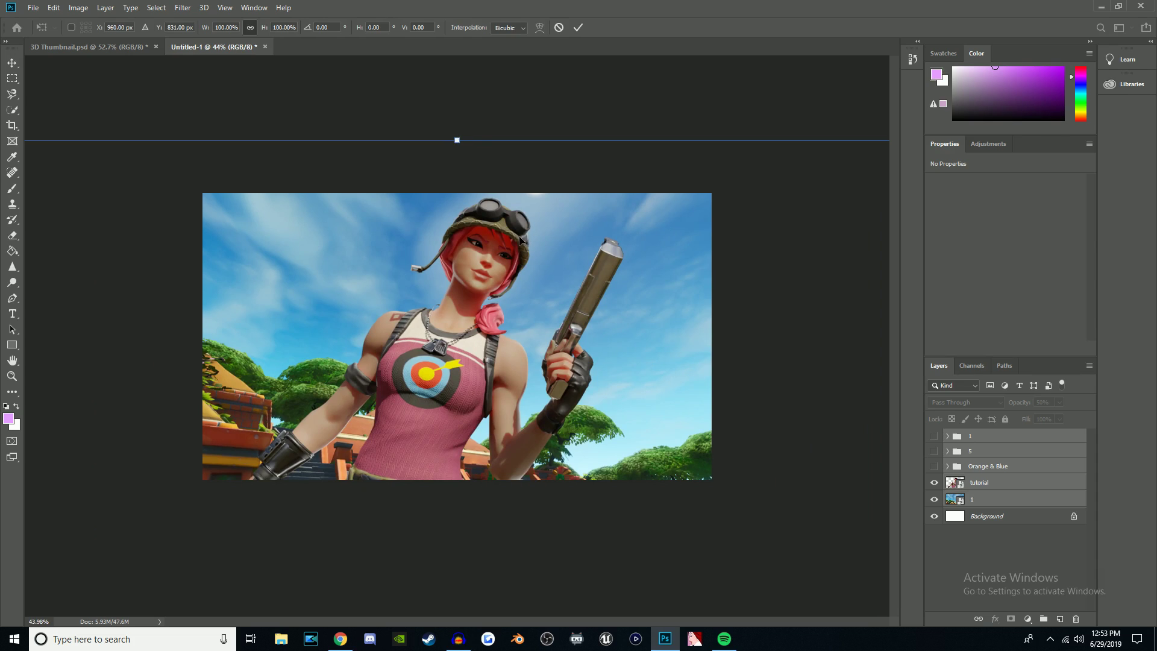
pyautogui.moveTo(519, 240); pyautogui.dragTo(518, 240)
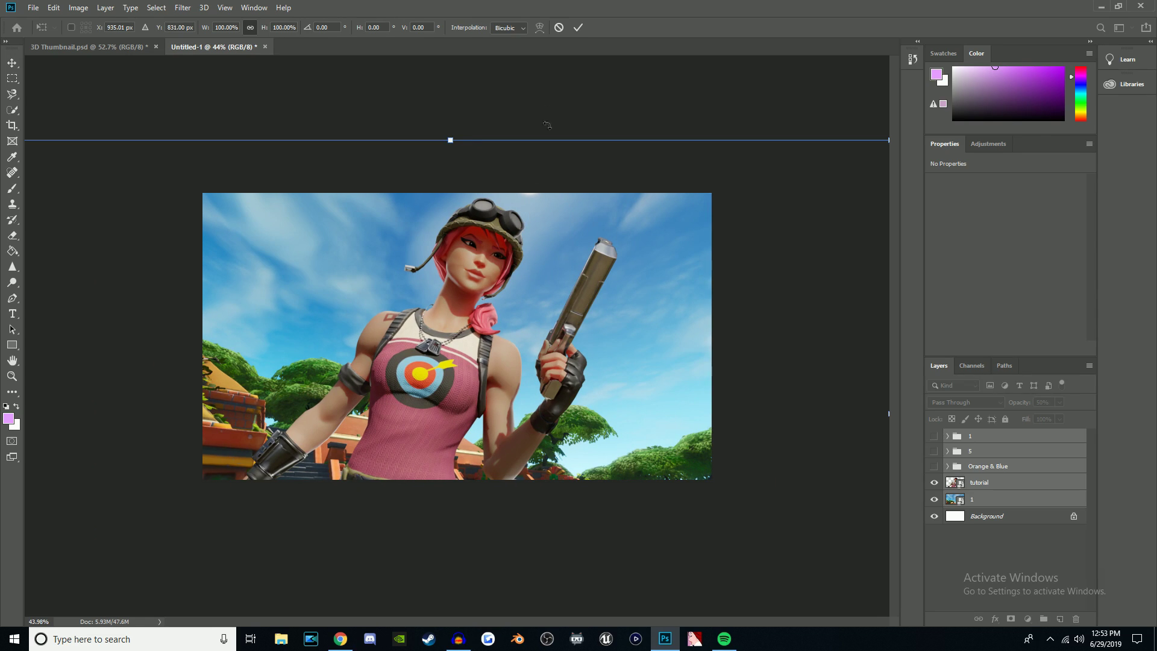
pyautogui.click(574, 28)
pyautogui.click(12, 375)
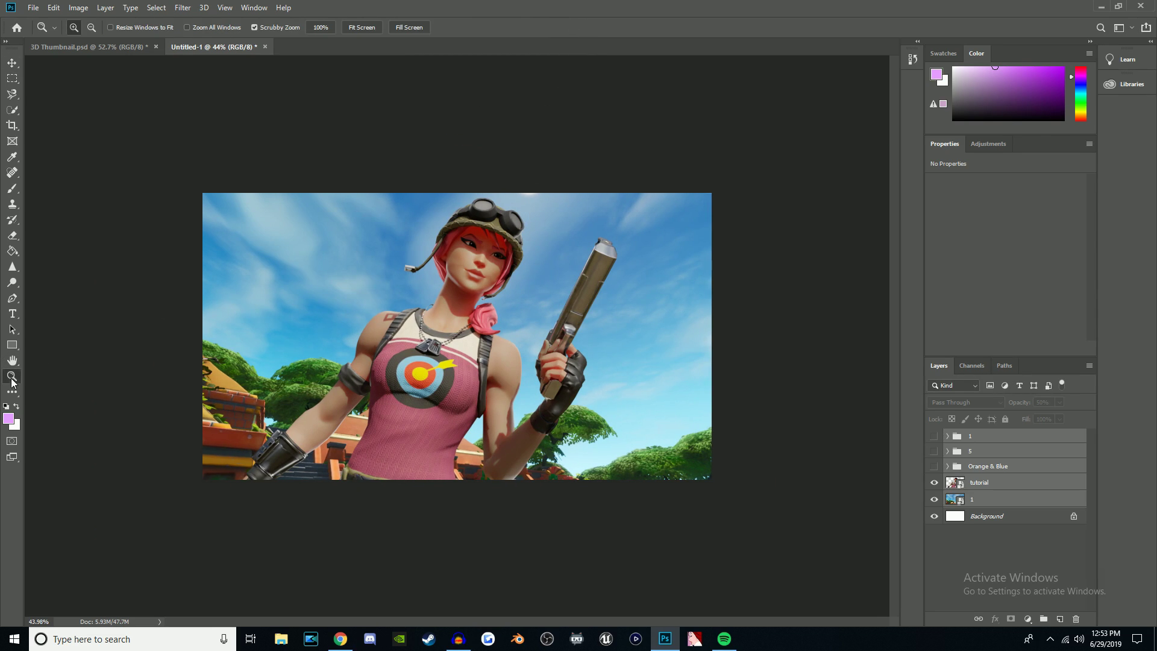
pyautogui.click(464, 354)
pyautogui.moveTo(470, 352); pyautogui.dragTo(563, 313)
pyautogui.click(562, 313)
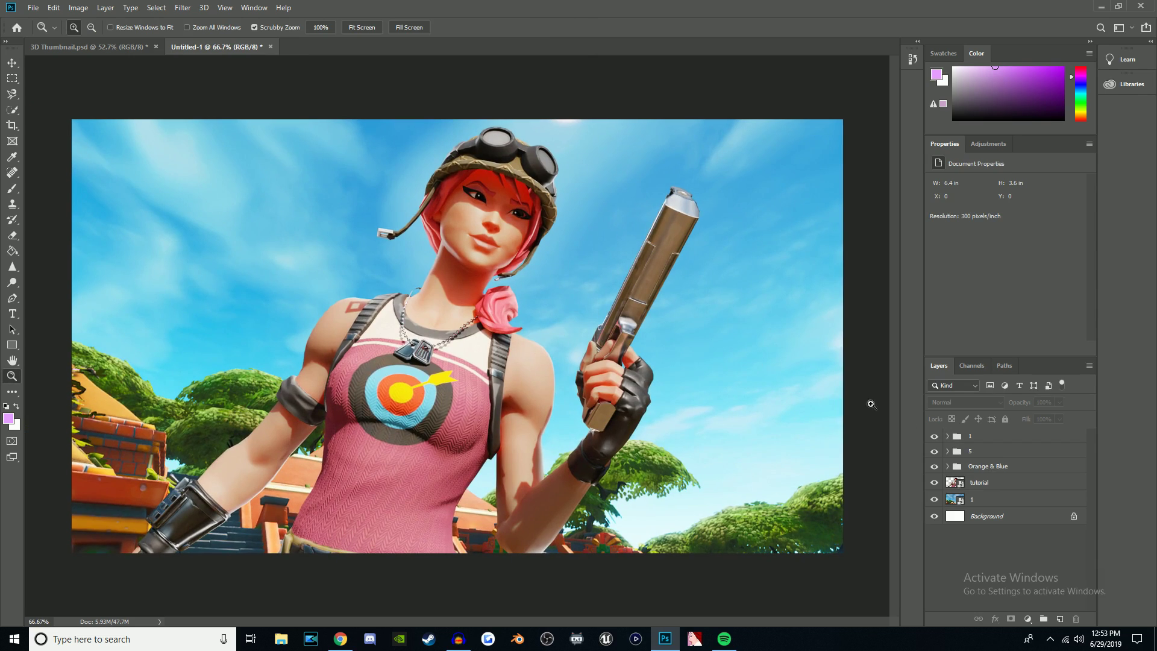
# - Apply a Gaussian Blur with a 2-pixel radius to background layer "1"
pyautogui.click(992, 500)
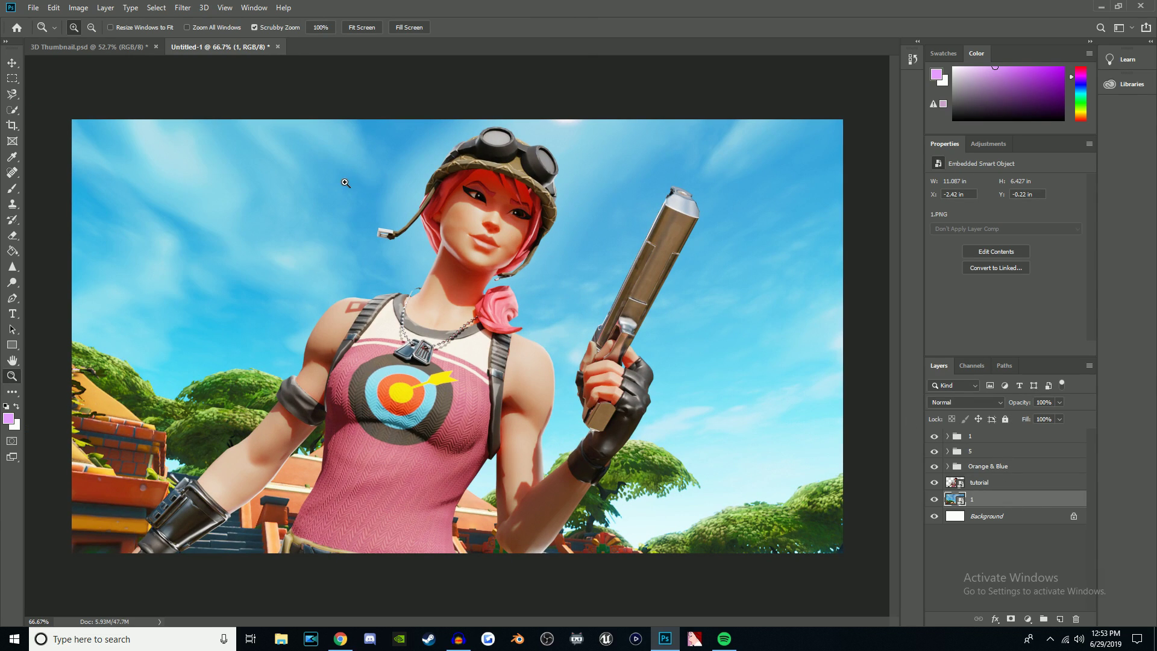
pyautogui.click(182, 7)
pyautogui.moveTo(253, 144)
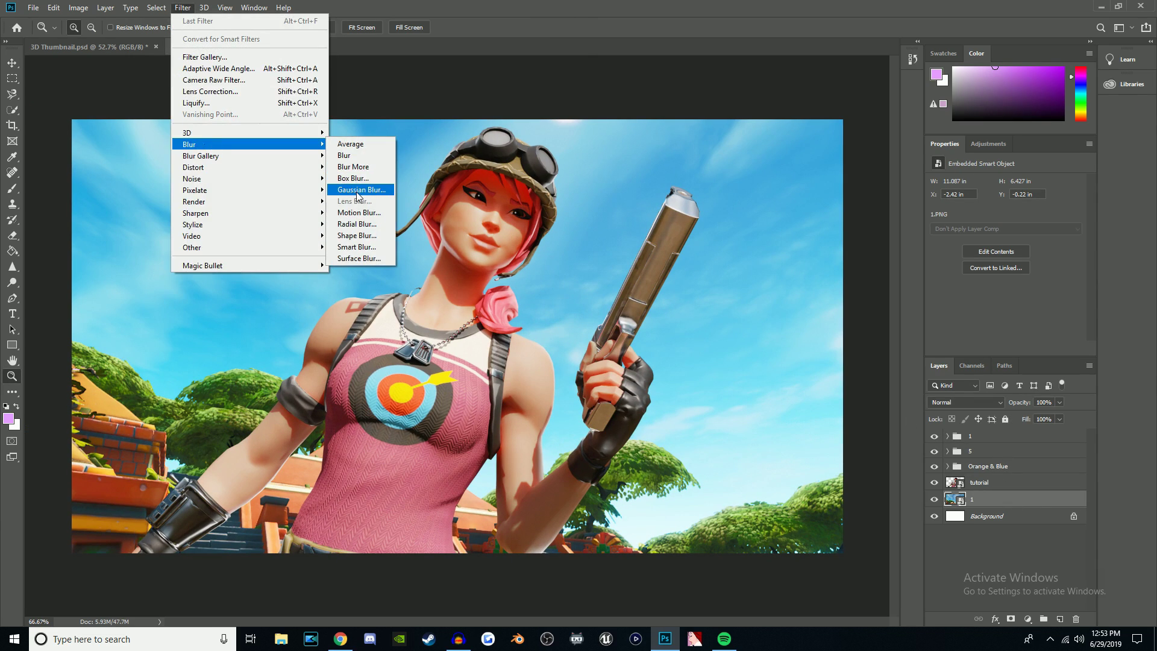
pyautogui.click(360, 191)
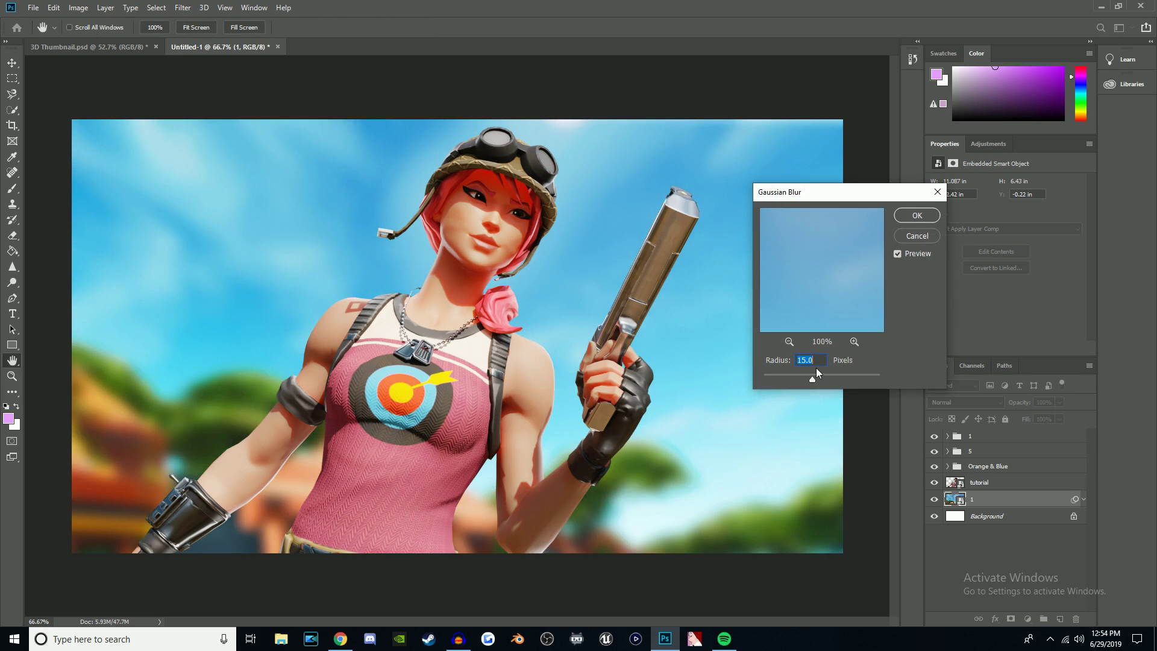
pyautogui.write('2')
pyautogui.press('Return')
# - Apply a Box Blur to background layer "1"
pyautogui.press('z')
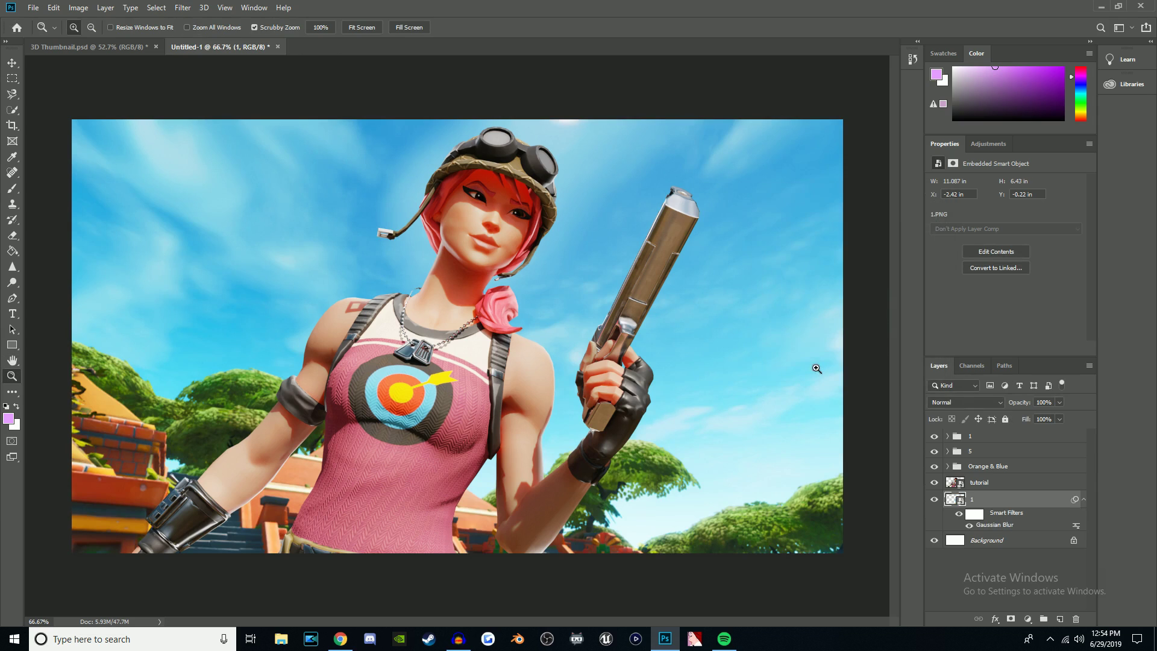
pyautogui.click(183, 7)
pyautogui.moveTo(227, 143)
pyautogui.click(355, 179)
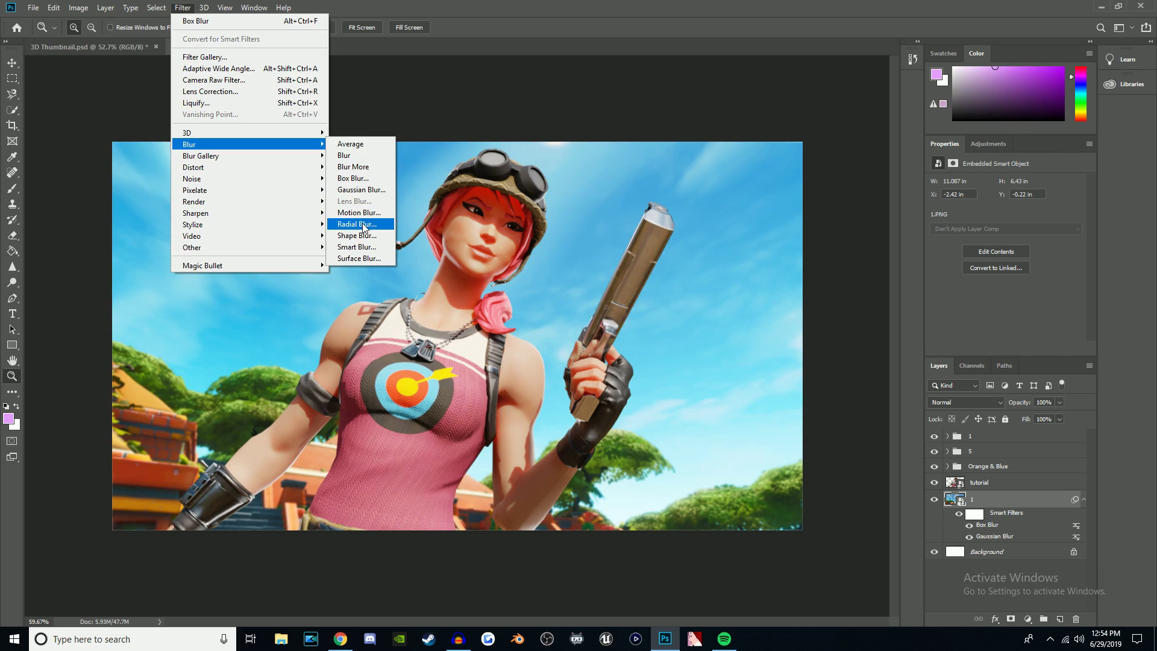
# - Apply a Radial Blur to background layer "1" with amount 10, Spin method and Good quality
pyautogui.click(361, 224)
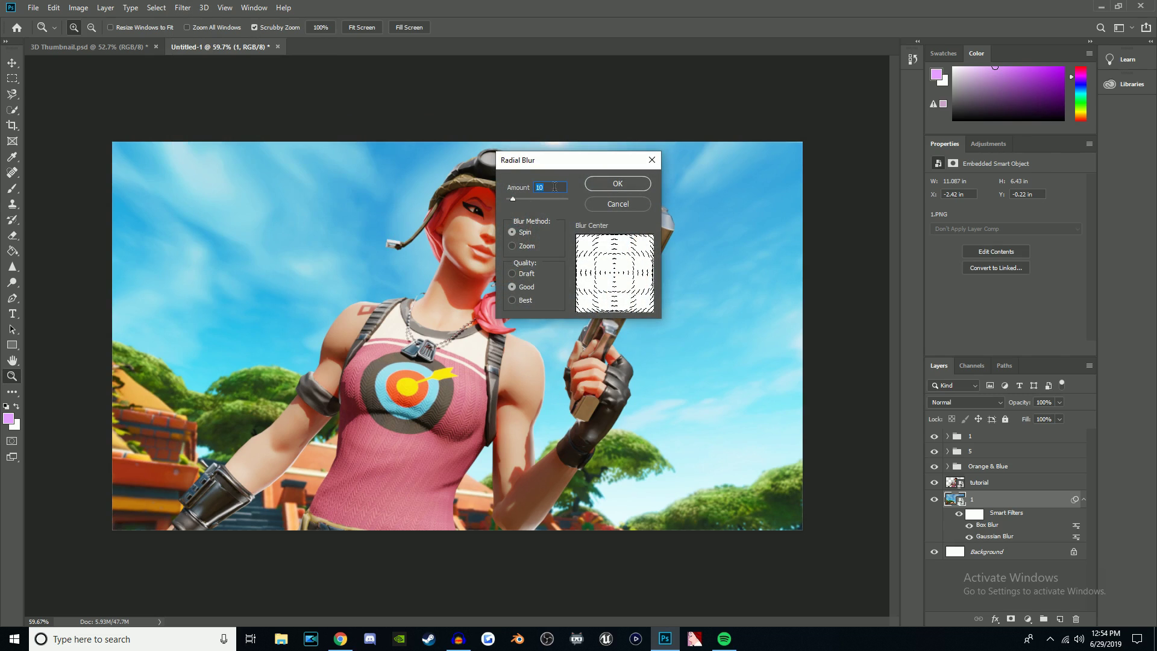
pyautogui.click(618, 183)
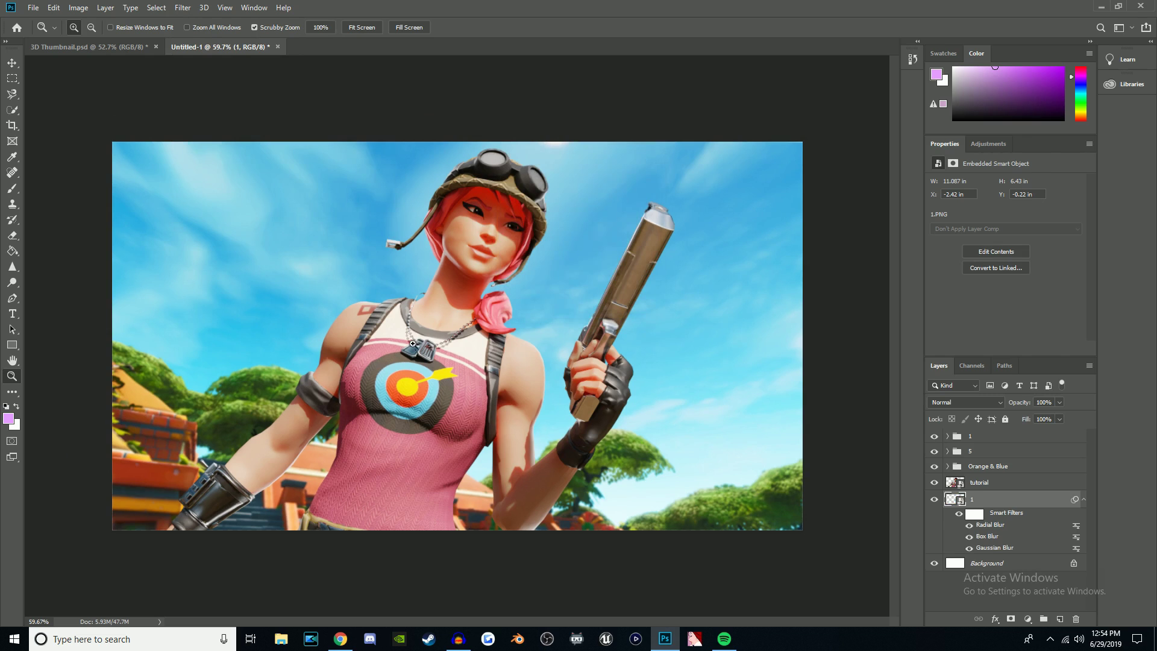
pyautogui.moveTo(432, 339)
pyautogui.mouseDown()
pyautogui.moveTo(416, 339)
pyautogui.moveTo(457, 339)
pyautogui.moveTo(439, 341)
pyautogui.mouseUp()
pyautogui.click(182, 7)
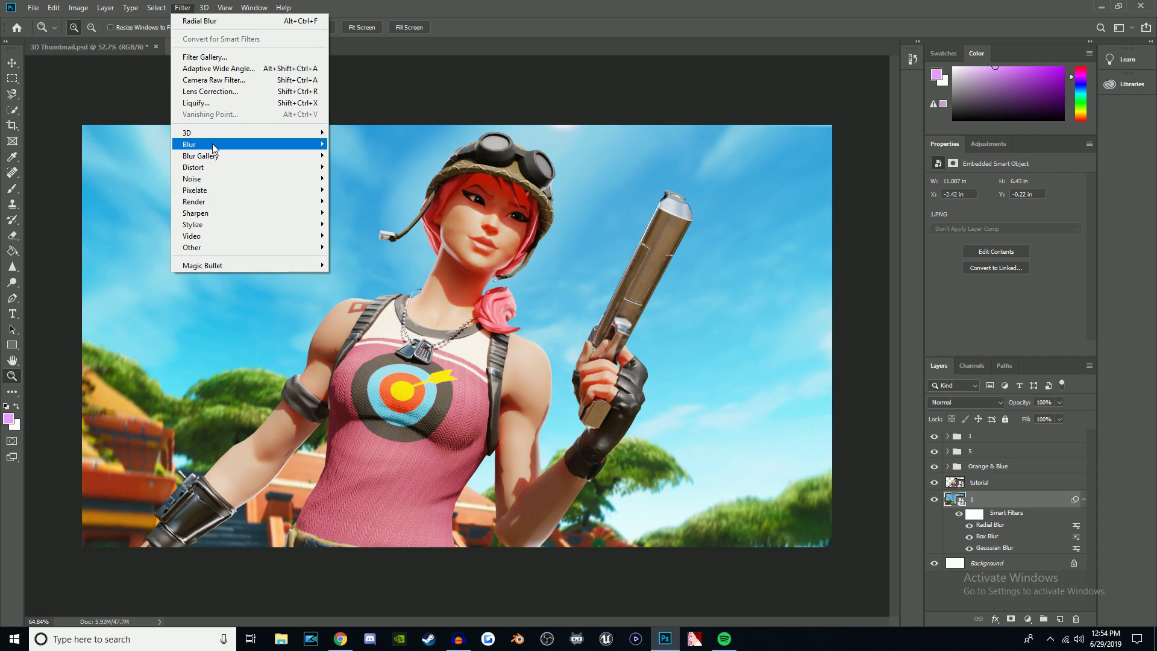
pyautogui.moveTo(241, 144)
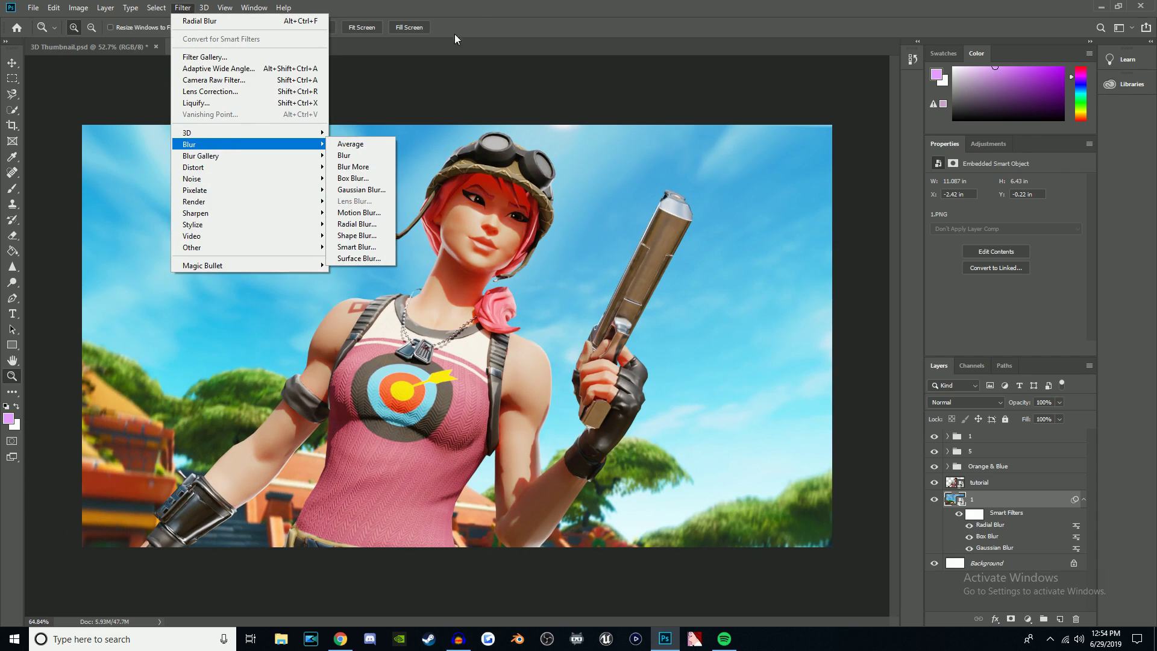
# - Rasterize the tutorial character layer and add a new empty layer clipped to it
pyautogui.click(472, 150)
pyautogui.moveTo(456, 337)
pyautogui.mouseDown()
pyautogui.moveTo(435, 338)
pyautogui.moveTo(467, 338)
pyautogui.moveTo(422, 339)
pyautogui.moveTo(449, 338)
pyautogui.mouseUp()
pyautogui.moveTo(569, 247); pyautogui.dragTo(561, 246)
pyautogui.click(991, 483)
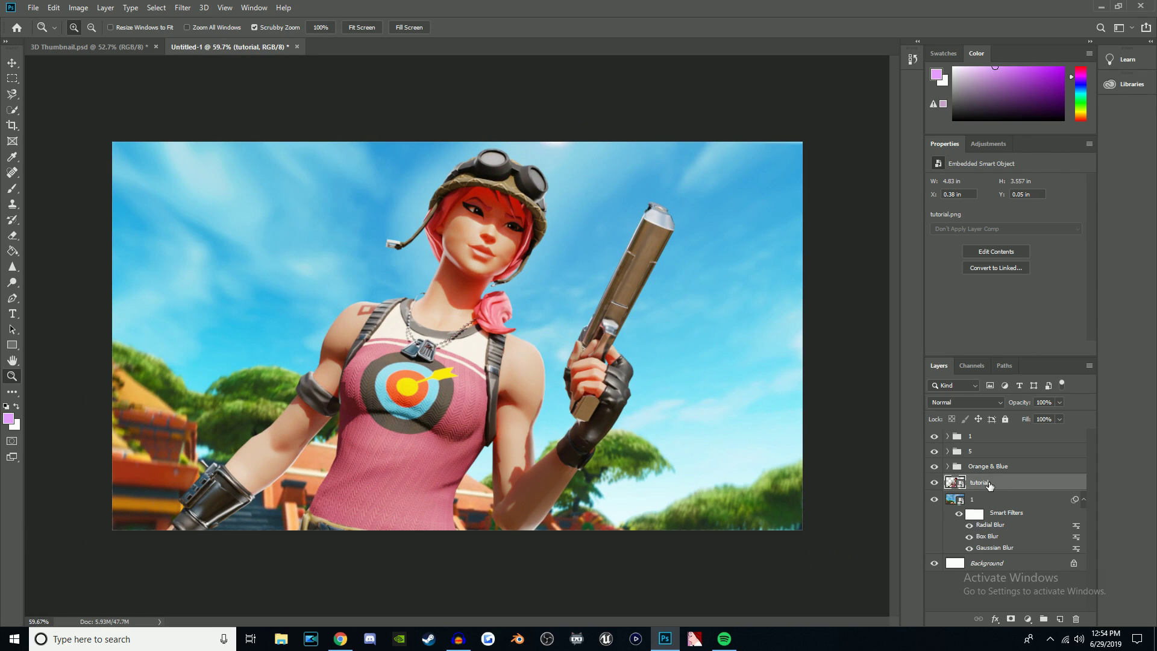
pyautogui.rightClick(990, 484)
pyautogui.click(971, 327)
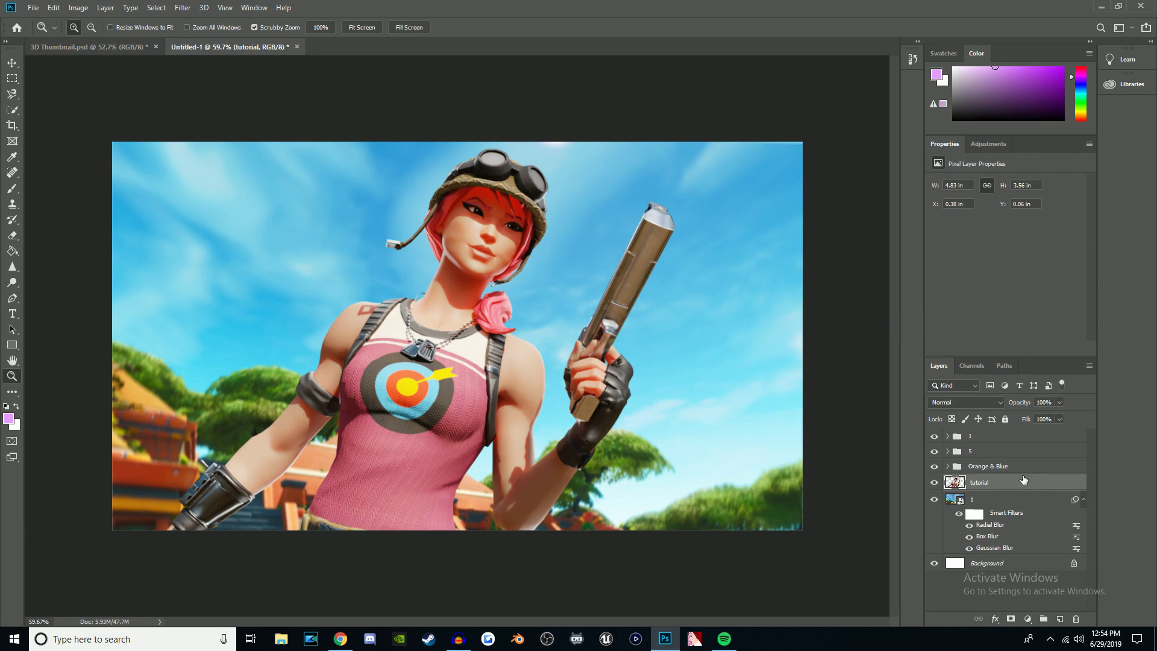
pyautogui.click(1060, 620)
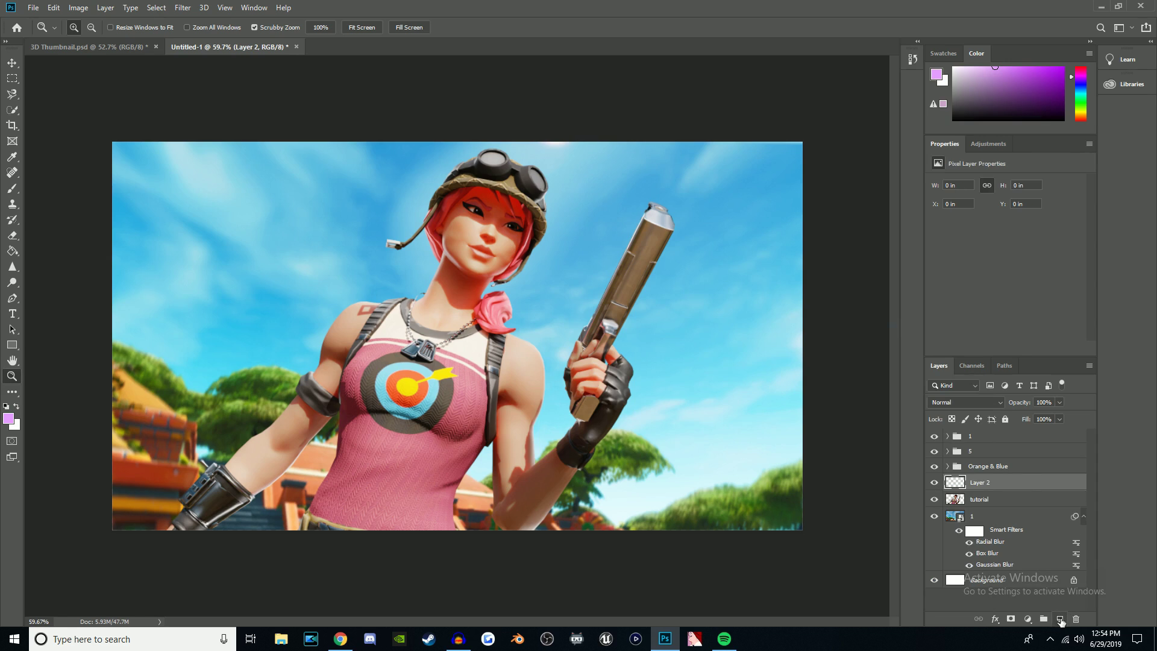
pyautogui.keyDown('alt'); pyautogui.click(994, 490); pyautogui.keyUp('alt')
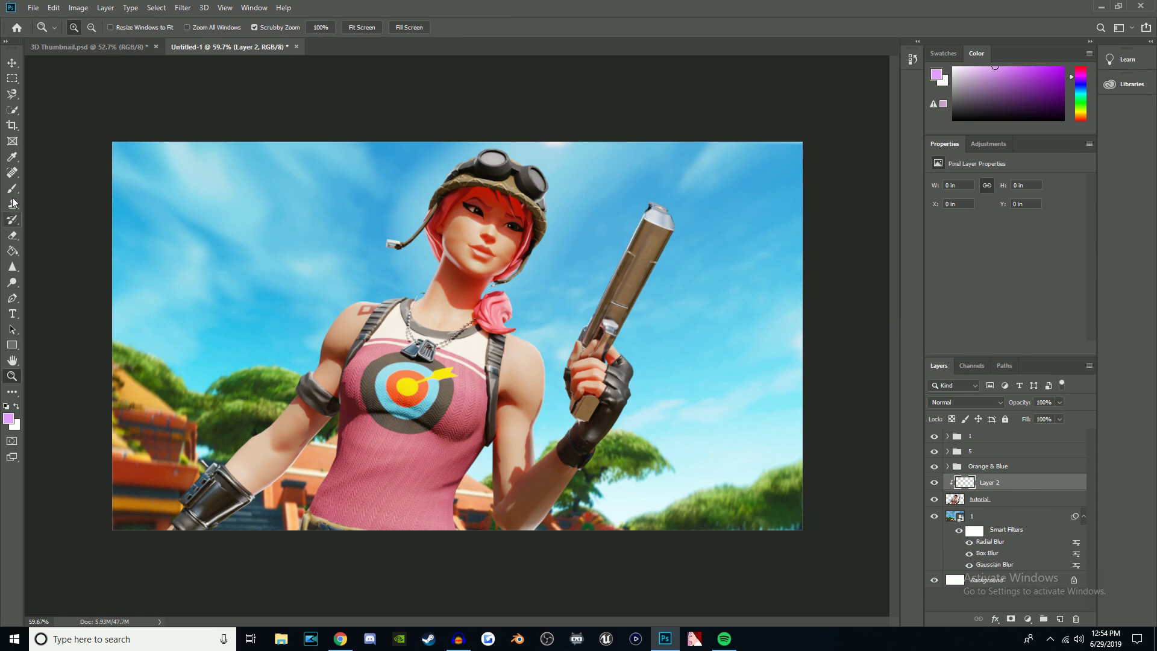
# - Set up a white Soft Round brush at 99 px with 0% hardness and change Layer 2's blend mode to Overlay
pyautogui.press('b')
pyautogui.click(87, 27)
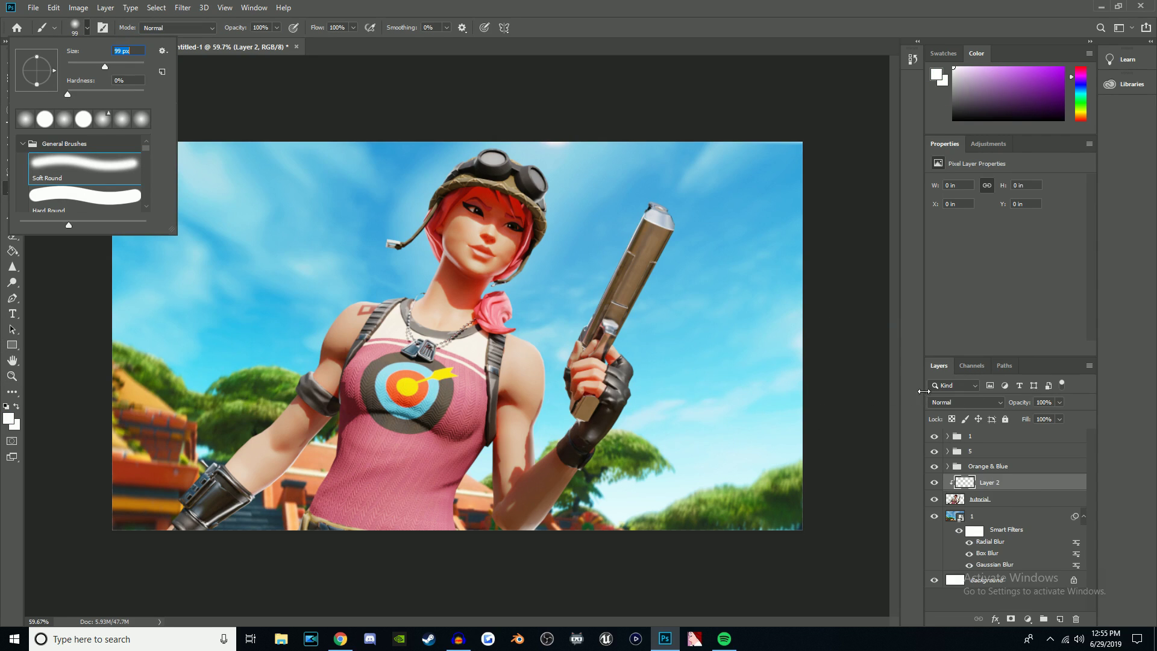
pyautogui.click(948, 405)
pyautogui.click(955, 472)
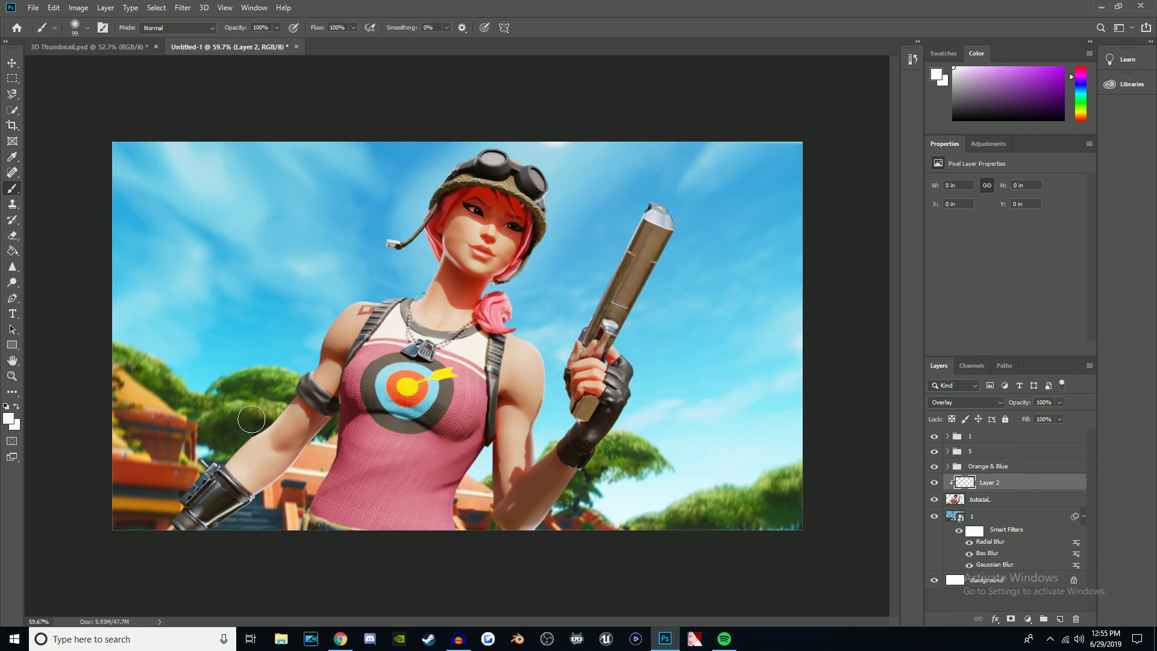
# - Brush white highlights on Layer 2 along the character's outer edges, including the forearm, gun and helmet
pyautogui.moveTo(238, 435)
pyautogui.mouseDown()
pyautogui.moveTo(187, 473)
pyautogui.moveTo(157, 518)
pyautogui.mouseUp()
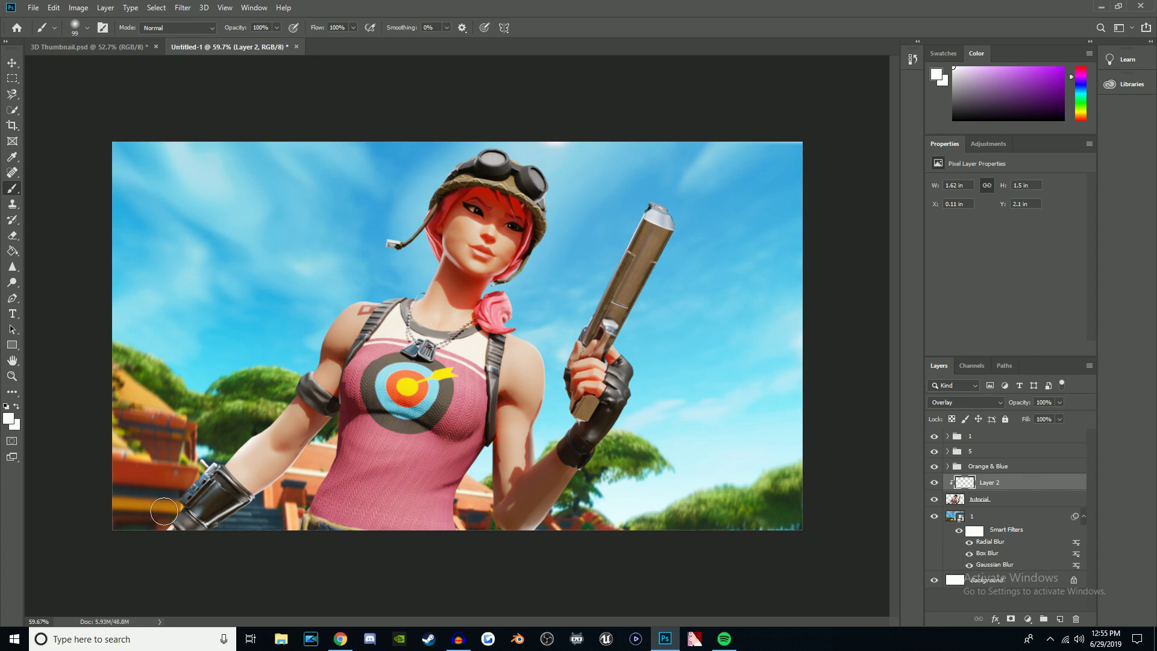
pyautogui.moveTo(285, 393); pyautogui.dragTo(325, 314)
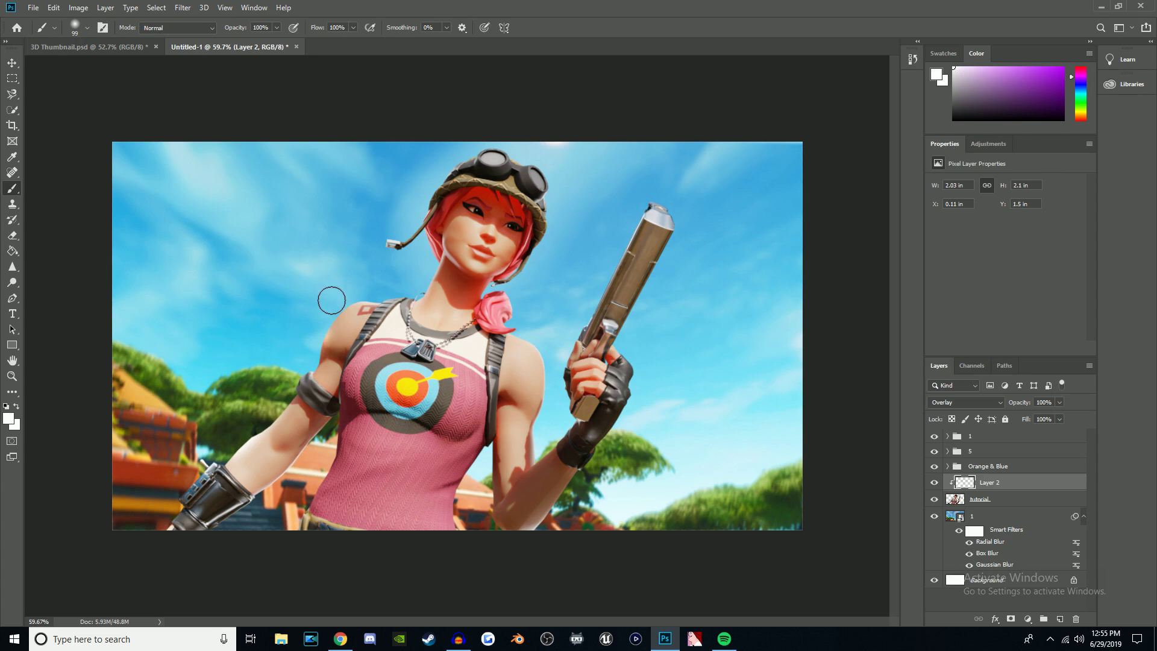
pyautogui.hotkey('ctrl', 'z')
pyautogui.moveTo(631, 428)
pyautogui.mouseDown()
pyautogui.moveTo(646, 331)
pyautogui.moveTo(679, 236)
pyautogui.mouseUp()
pyautogui.moveTo(652, 183)
pyautogui.mouseDown()
pyautogui.moveTo(699, 214)
pyautogui.moveTo(550, 181)
pyautogui.moveTo(555, 165)
pyautogui.moveTo(495, 140)
pyautogui.mouseUp()
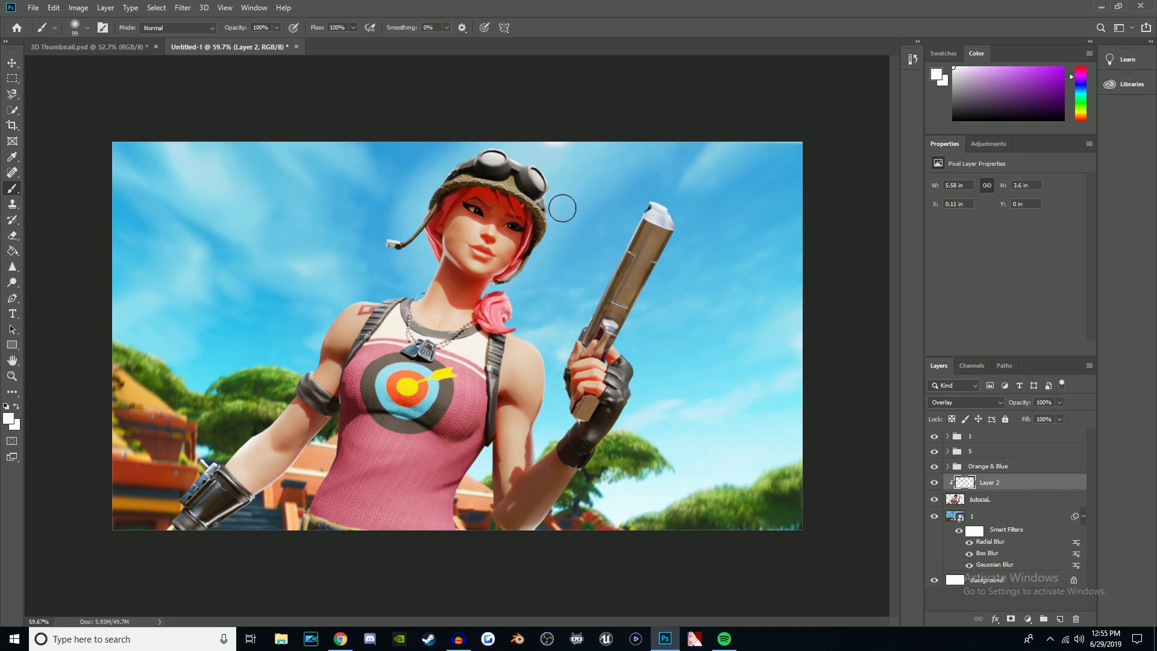
# - Compare the character with and without the painted highlights of Layer 2
pyautogui.press('z')
pyautogui.moveTo(563, 199); pyautogui.dragTo(518, 199)
pyautogui.click(935, 482)
pyautogui.click(934, 482)
pyautogui.click(934, 482)
pyautogui.click(935, 482)
pyautogui.click(935, 482)
pyautogui.click(934, 482)
pyautogui.click(935, 482)
pyautogui.click(934, 482)
pyautogui.moveTo(458, 336); pyautogui.dragTo(506, 374)
pyautogui.keyDown('alt'); pyautogui.scroll(2, 509, 457); pyautogui.keyUp('alt')
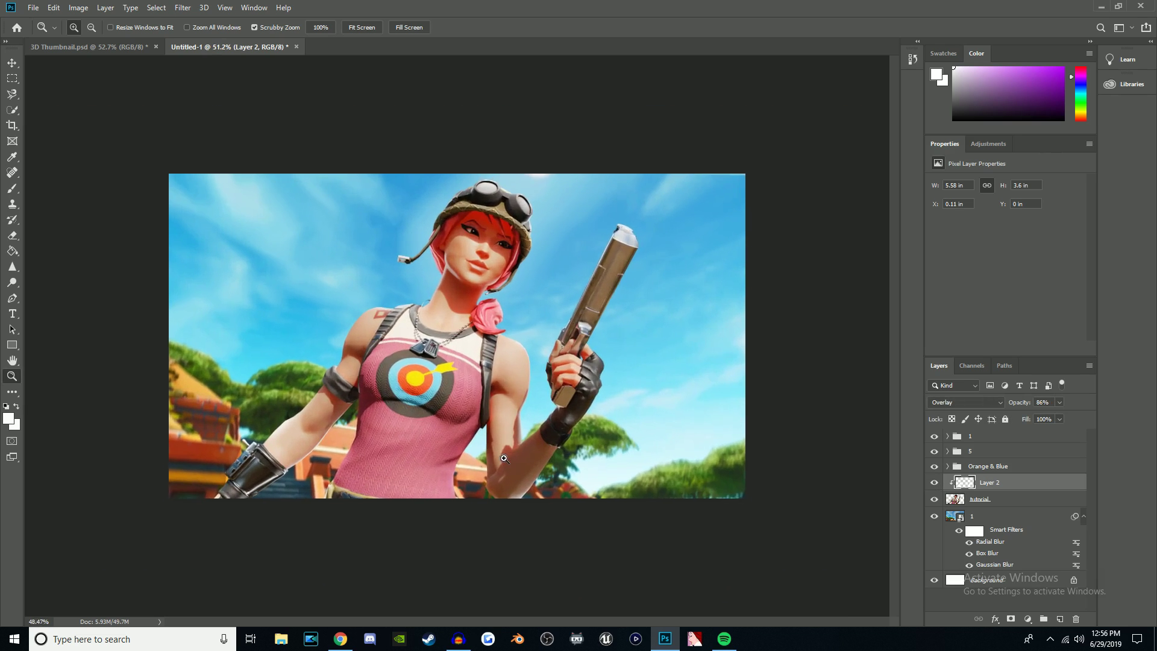
pyautogui.keyDown('alt'); pyautogui.scroll(-2, 510, 458); pyautogui.keyUp('alt')
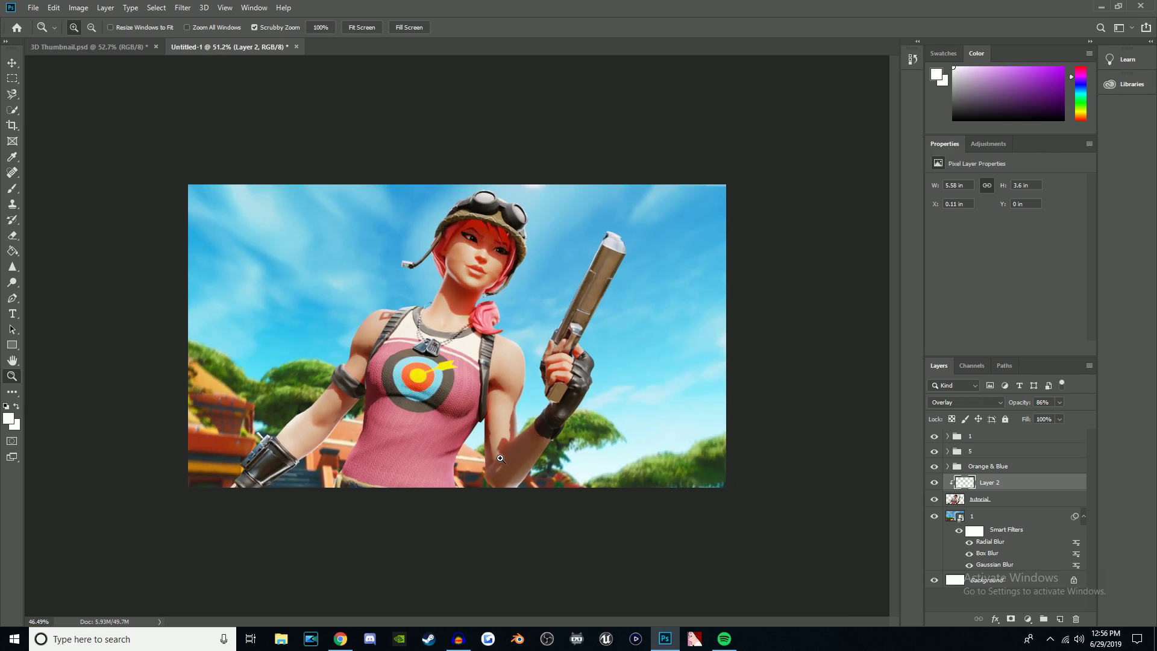
pyautogui.keyDown('alt'); pyautogui.scroll(3, 510, 458); pyautogui.keyUp('alt')
pyautogui.keyDown('alt'); pyautogui.scroll(-1, 509, 458); pyautogui.keyUp('alt')
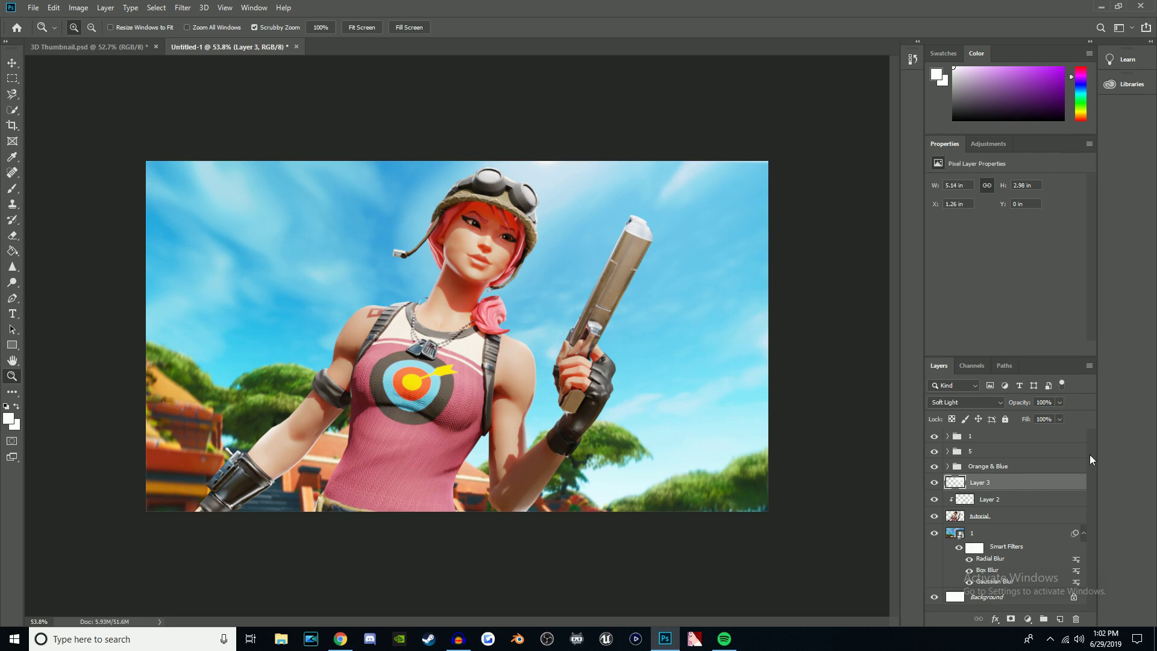
# - Paint small white catchlights in both eyes on Layer 4, hiding the colour-effect groups while painting and showing them again
pyautogui.click(934, 466)
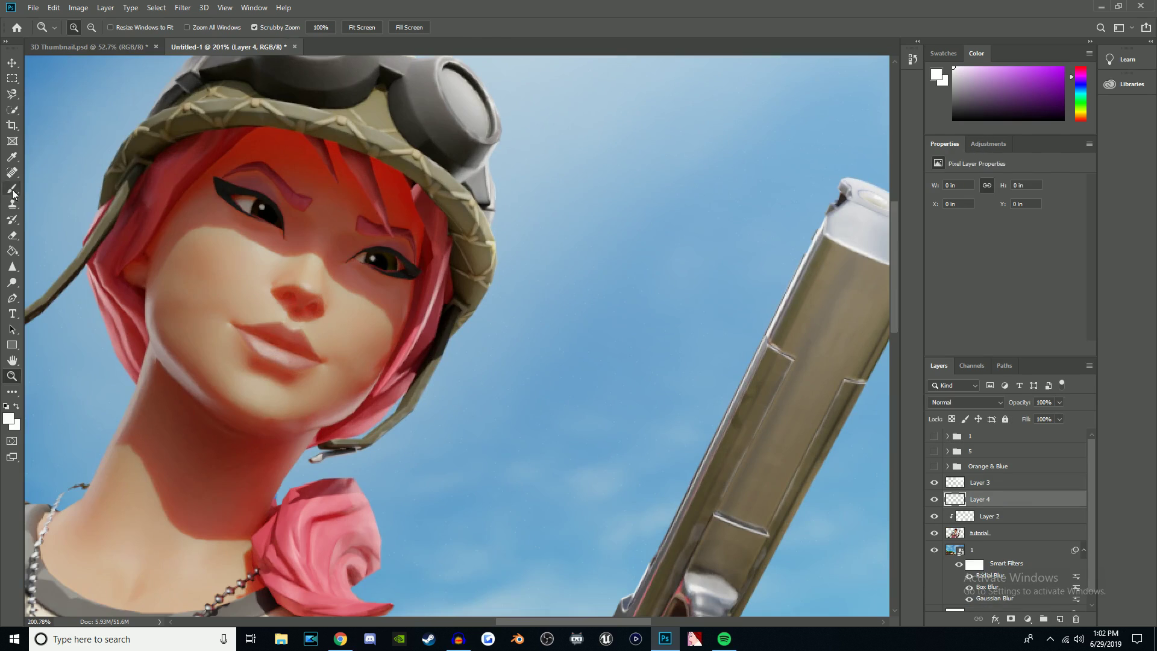
pyautogui.click(13, 195)
pyautogui.click(12, 376)
pyautogui.moveTo(209, 163); pyautogui.dragTo(255, 147)
pyautogui.click(12, 189)
pyautogui.click(72, 28)
pyautogui.click(361, 289)
pyautogui.click(12, 157)
pyautogui.moveTo(406, 372)
pyautogui.mouseDown()
pyautogui.moveTo(313, 374)
pyautogui.moveTo(386, 376)
pyautogui.mouseUp()
pyautogui.moveTo(934, 436); pyautogui.dragTo(934, 466)
pyautogui.click(12, 189)
pyautogui.click(398, 351)
pyautogui.click(12, 376)
# - Paint a light-blue glow on a new layer between the character and background layer "1", adjusting the layer's blend mode and opacity
pyautogui.click(1018, 549)
pyautogui.click(1060, 619)
pyautogui.click(12, 189)
pyautogui.moveTo(109, 356)
pyautogui.mouseDown()
pyautogui.moveTo(302, 386)
pyautogui.moveTo(120, 331)
pyautogui.mouseUp()
pyautogui.click(966, 402)
pyautogui.click(959, 448)
pyautogui.click(1059, 402)
pyautogui.click(12, 236)
pyautogui.hotkey('ctrl', '-')
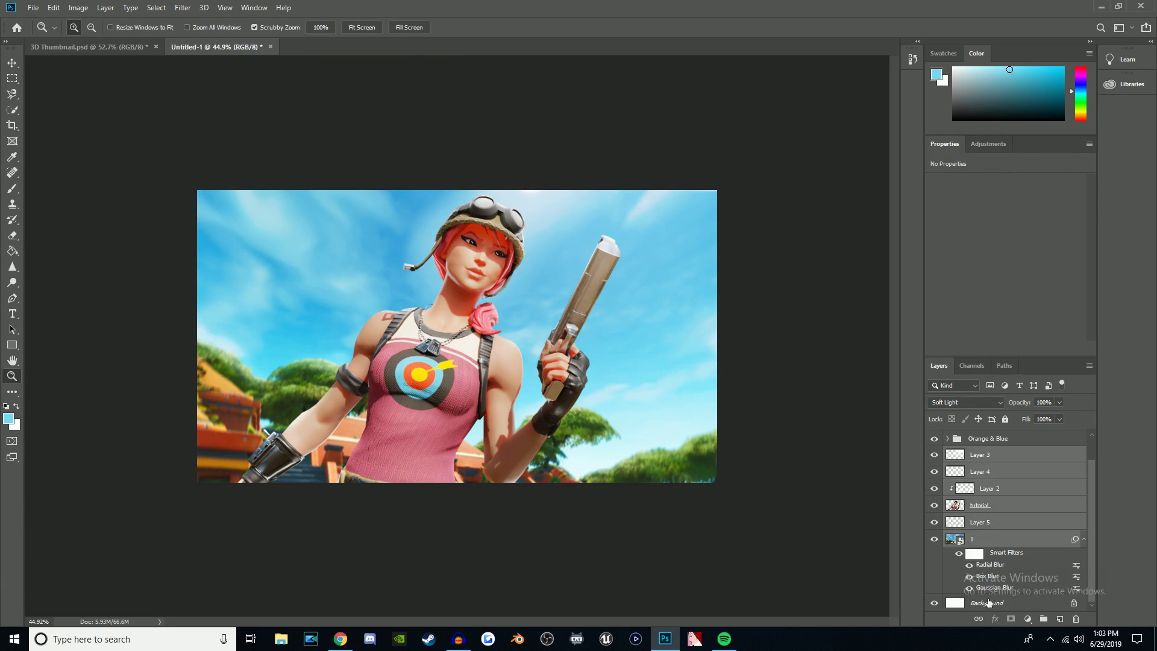
# - Apply Camera Raw to a merged copy of the artwork: temperature -2, exposure +0.05, highlights +18, shadows +11, whites +25, blacks -25
pyautogui.hotkey('ctrl', 'j')
pyautogui.hotkey('ctrl', 'shift', 'a')
pyautogui.moveTo(948, 289); pyautogui.dragTo(960, 326)
pyautogui.moveTo(947, 364); pyautogui.dragTo(966, 364)
pyautogui.moveTo(948, 383); pyautogui.dragTo(930, 382)
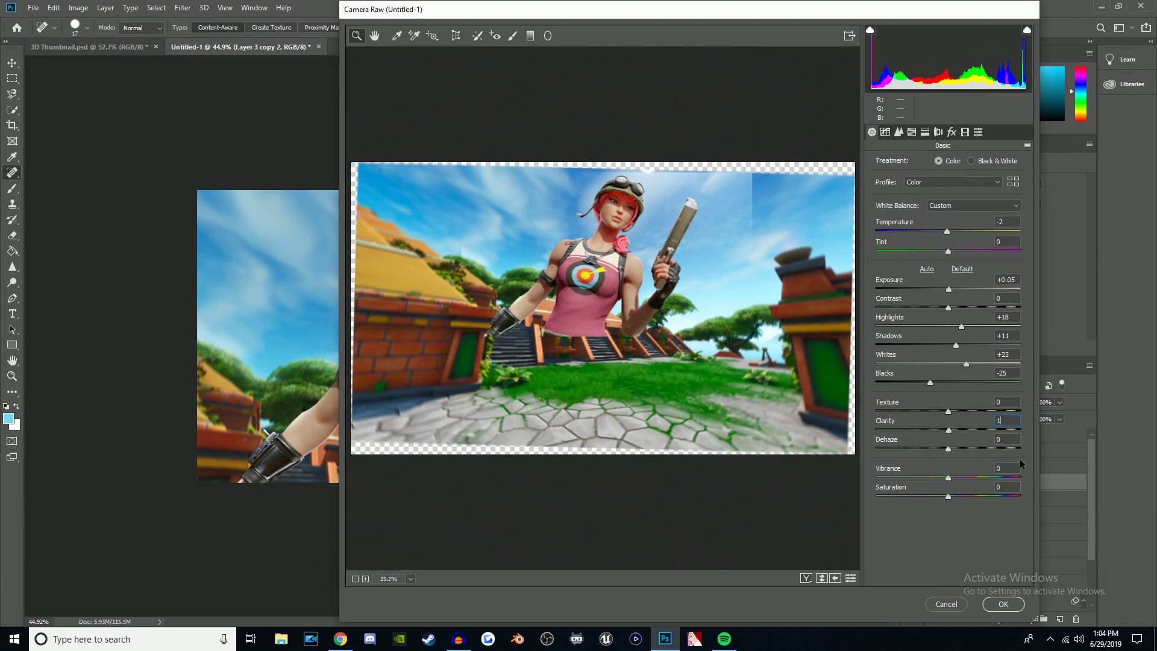
pyautogui.click(1003, 604)
# - Duplicate the Camera Raw-adjusted layer, change the copy's blend mode and lower its opacity
pyautogui.hotkey('ctrl', 'j')
pyautogui.click(966, 402)
pyautogui.moveTo(1063, 417); pyautogui.dragTo(1021, 419)
# - Turn on the Orange & Blue, 5 and 1 groups and select group 1
pyautogui.click(934, 466)
pyautogui.click(934, 451)
pyautogui.click(934, 436)
pyautogui.click(1013, 436)
pyautogui.press('z')
pyautogui.moveTo(530, 349)
pyautogui.mouseDown()
pyautogui.moveTo(602, 348)
pyautogui.moveTo(521, 344)
pyautogui.moveTo(540, 335)
pyautogui.mouseUp()
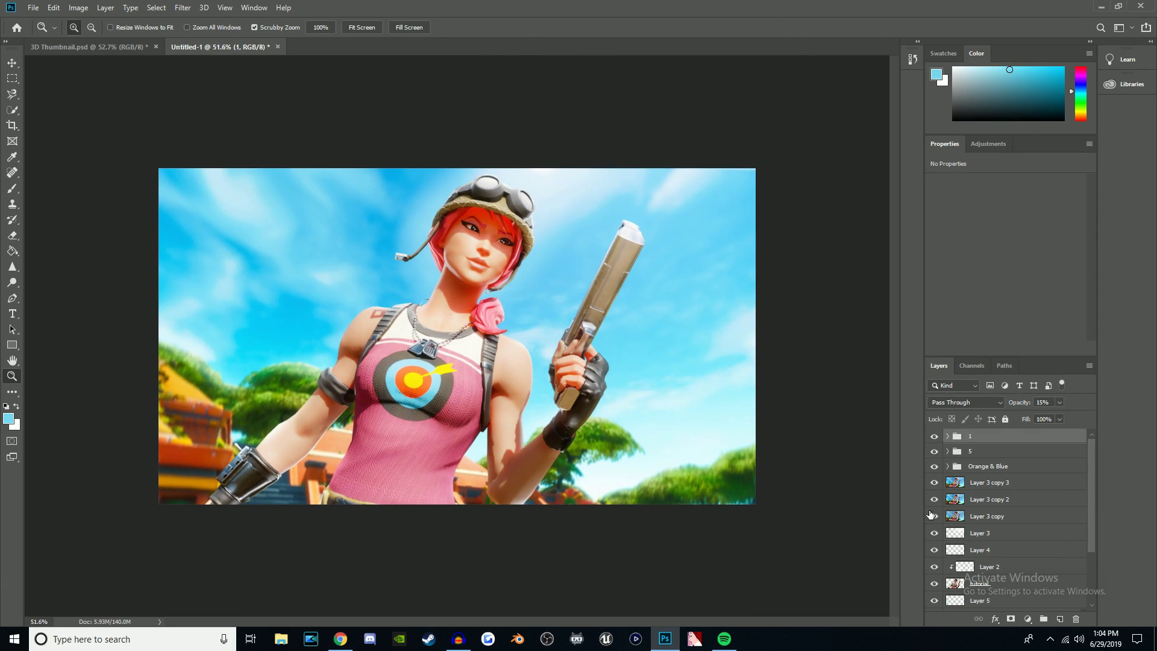
# - Hide the three Layer 3 copies and compare the face with and without the eye highlights of Layer 4
pyautogui.moveTo(934, 484); pyautogui.dragTo(935, 500)
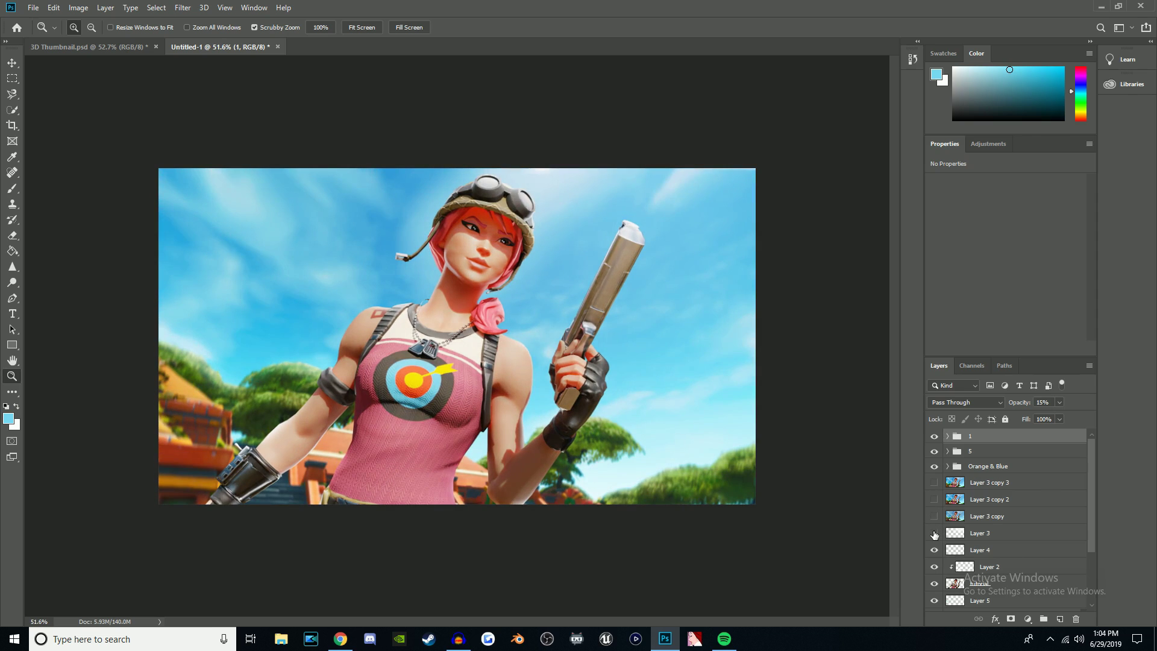
pyautogui.click(934, 517)
pyautogui.moveTo(491, 209); pyautogui.dragTo(571, 225)
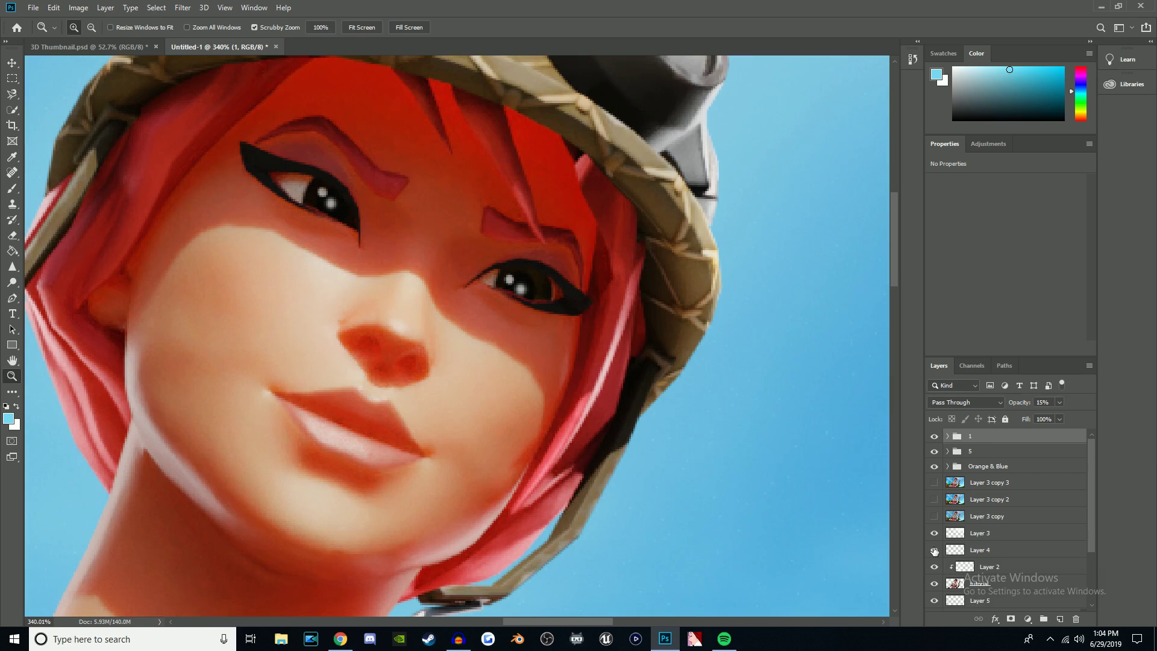
pyautogui.click(934, 549)
pyautogui.click(934, 550)
pyautogui.doubleClick(934, 550)
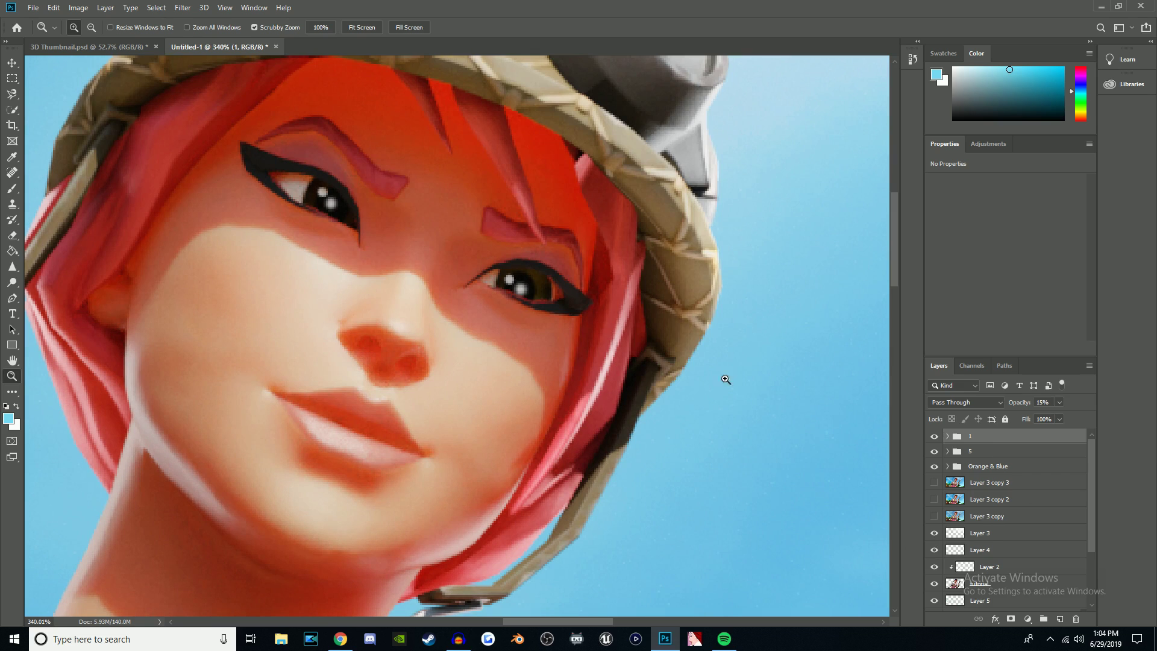
pyautogui.keyDown('alt'); pyautogui.scroll(-6, 723, 379); pyautogui.keyUp('alt')
pyautogui.scroll(-2, 997, 542)
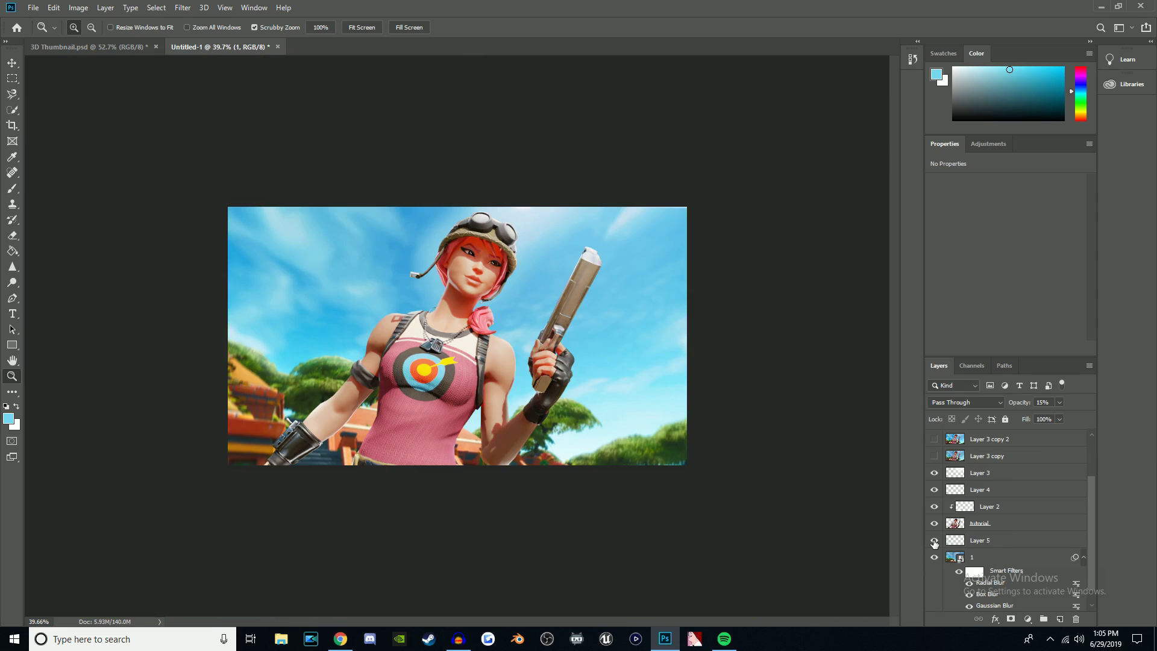
# - Compare the image with and without the painted glow of Layer 5 behind the character
pyautogui.click(934, 541)
pyautogui.click(935, 541)
pyautogui.click(934, 541)
pyautogui.click(934, 541)
pyautogui.click(934, 541)
pyautogui.click(934, 541)
pyautogui.moveTo(458, 336); pyautogui.dragTo(879, 504)
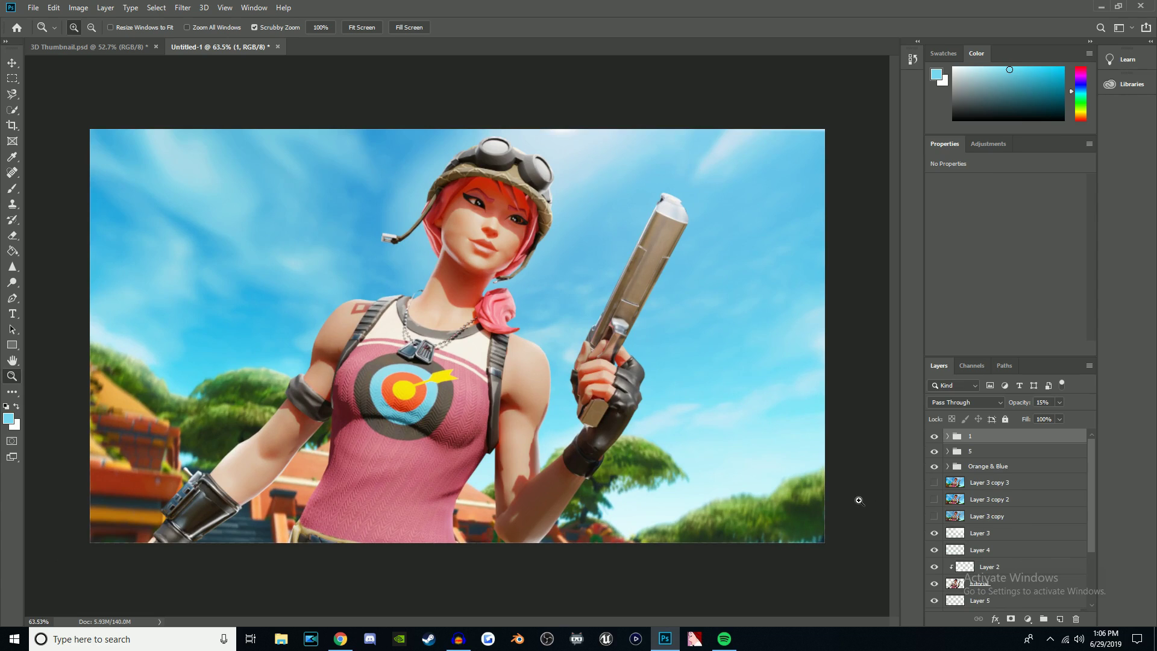
# - Hide the 1, 5 and Orange & Blue groups, then show and select Layer 3 copy
pyautogui.click(934, 436)
pyautogui.click(934, 451)
pyautogui.click(934, 466)
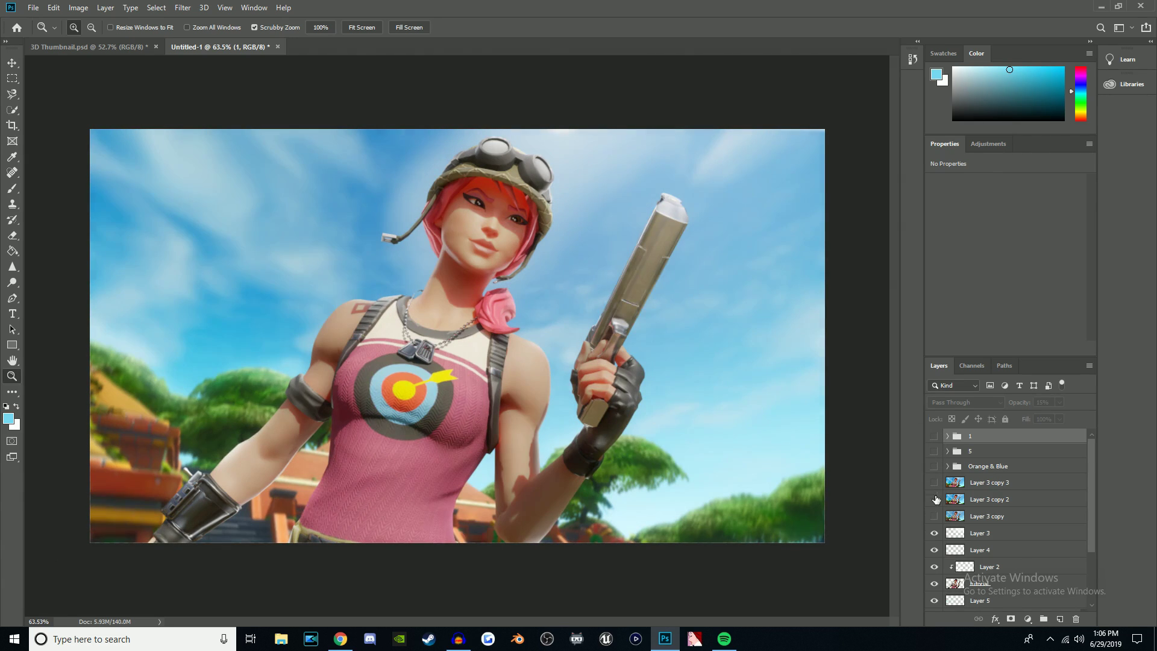
pyautogui.click(934, 516)
pyautogui.click(987, 516)
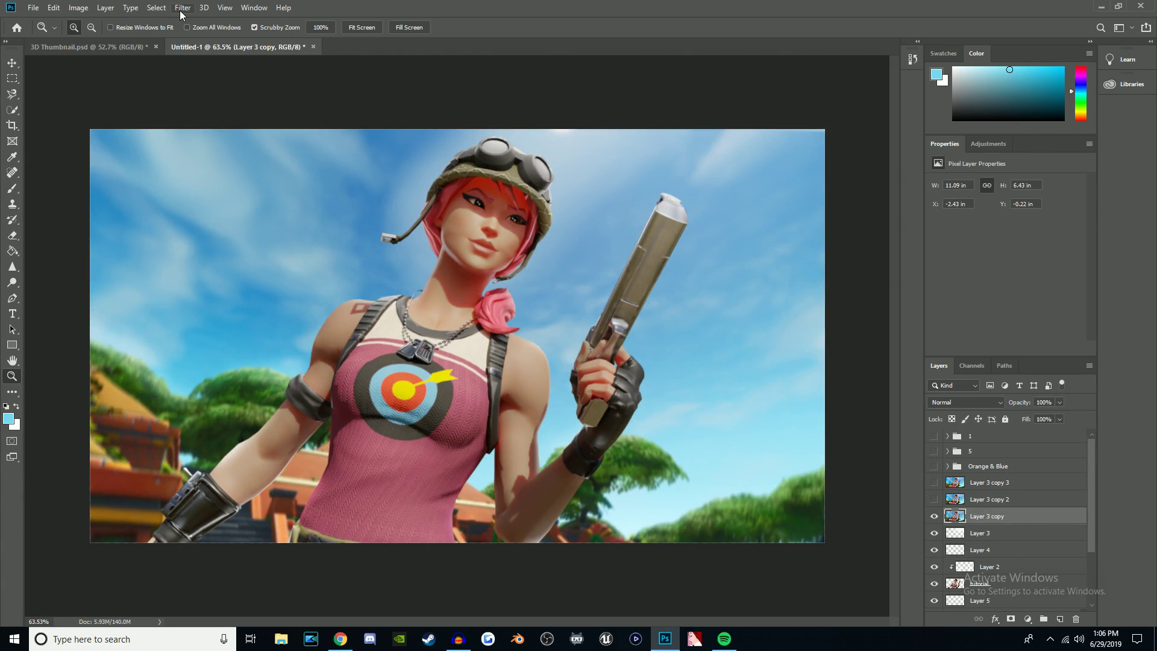
# - Open the Camera Raw filter on Layer 3 copy and review its exposure and shadows settings
pyautogui.click(182, 8)
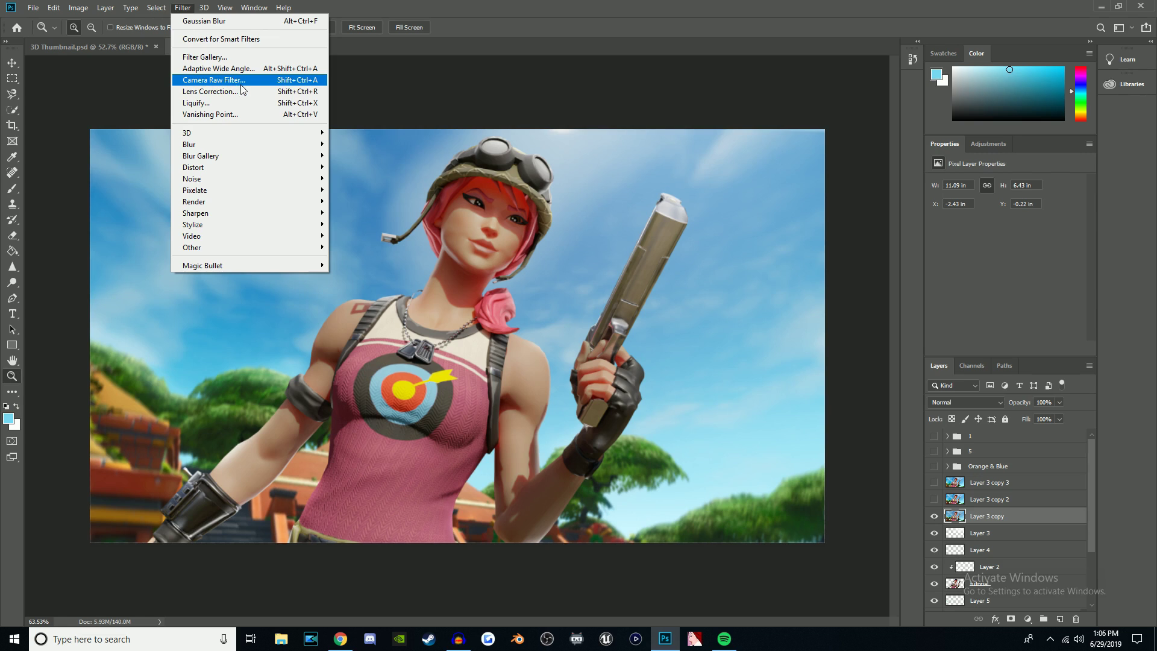
pyautogui.click(204, 86)
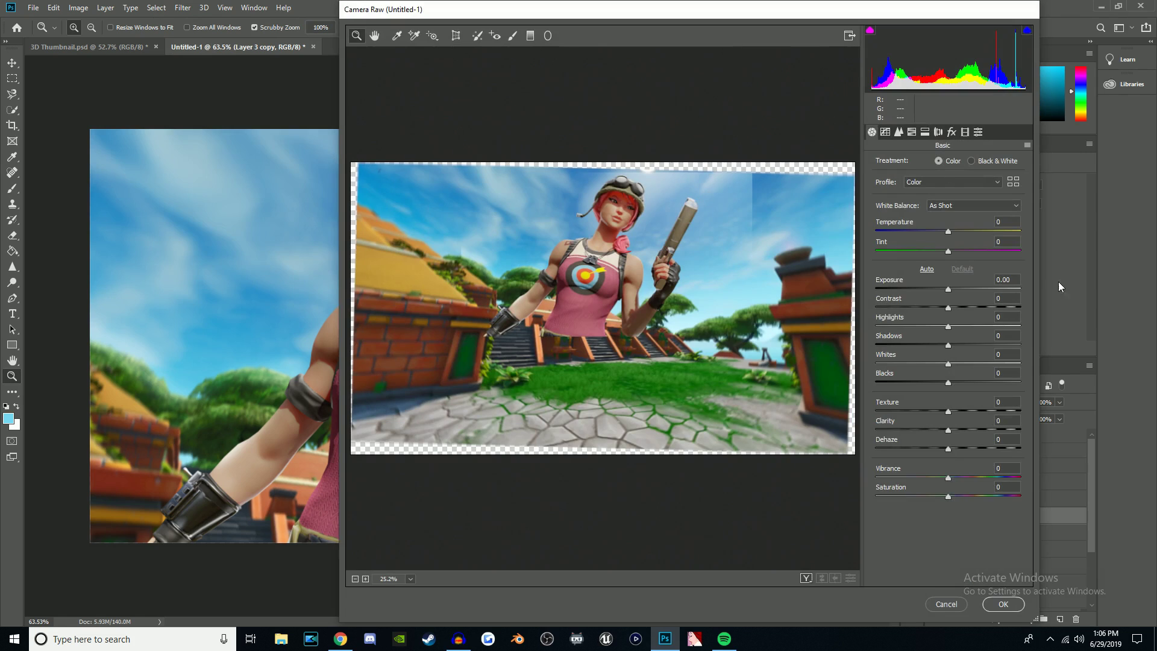
pyautogui.click(1009, 280)
pyautogui.click(1010, 335)
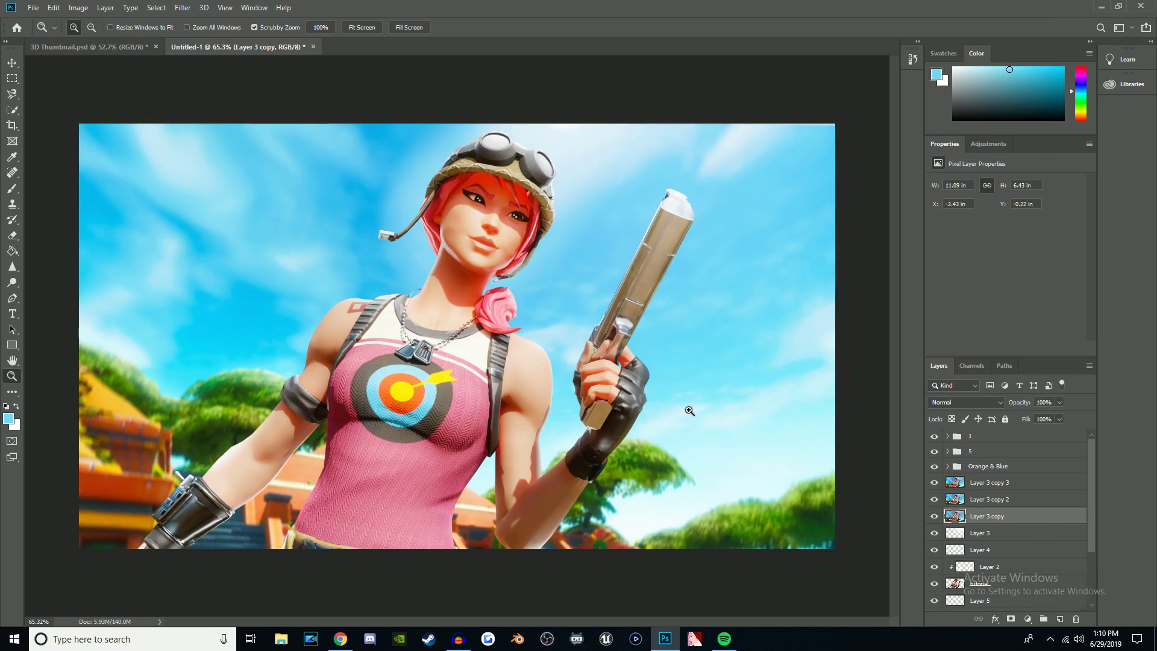